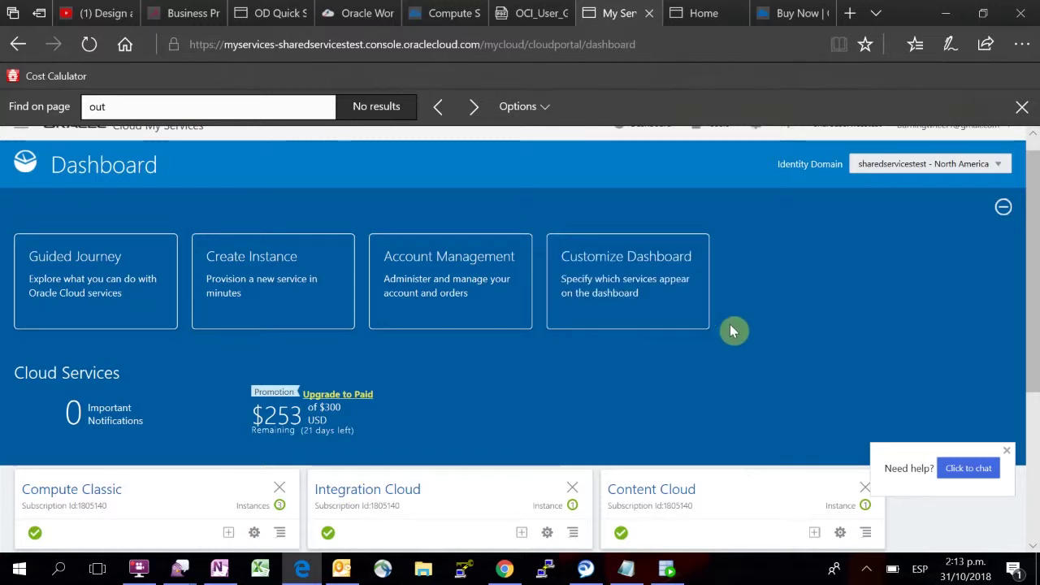
Step: Browse the list of available services in the navigation drawer, then close the drawer
scroll(731, 327, up, 1)
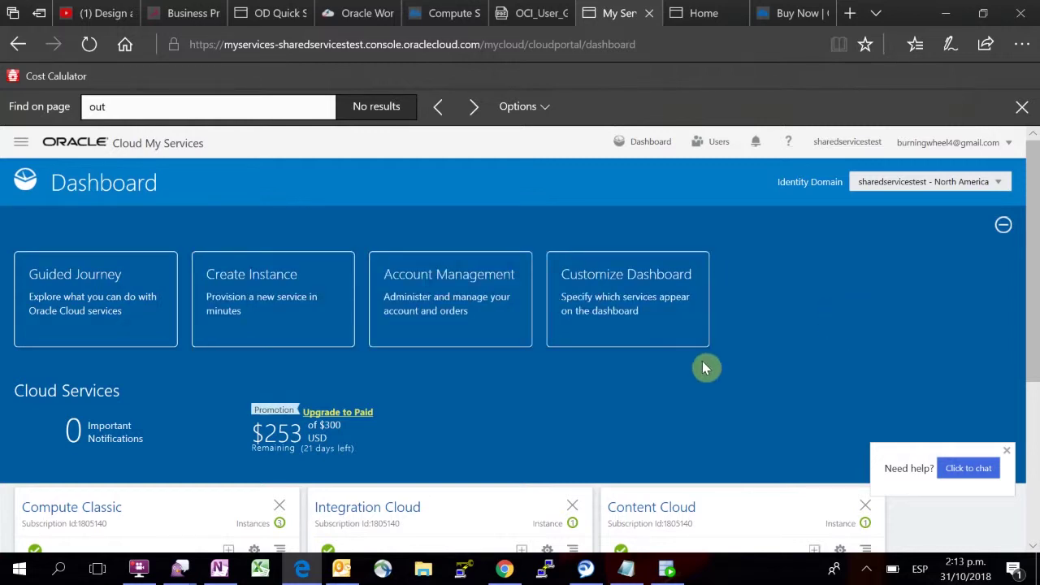
scroll(833, 346, down, 1)
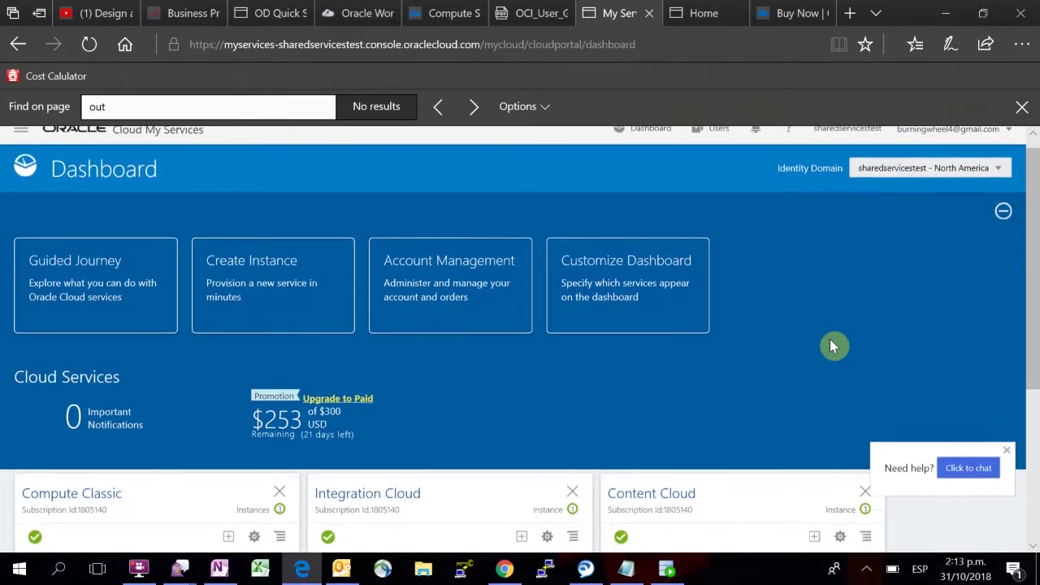
scroll(832, 346, down, 1)
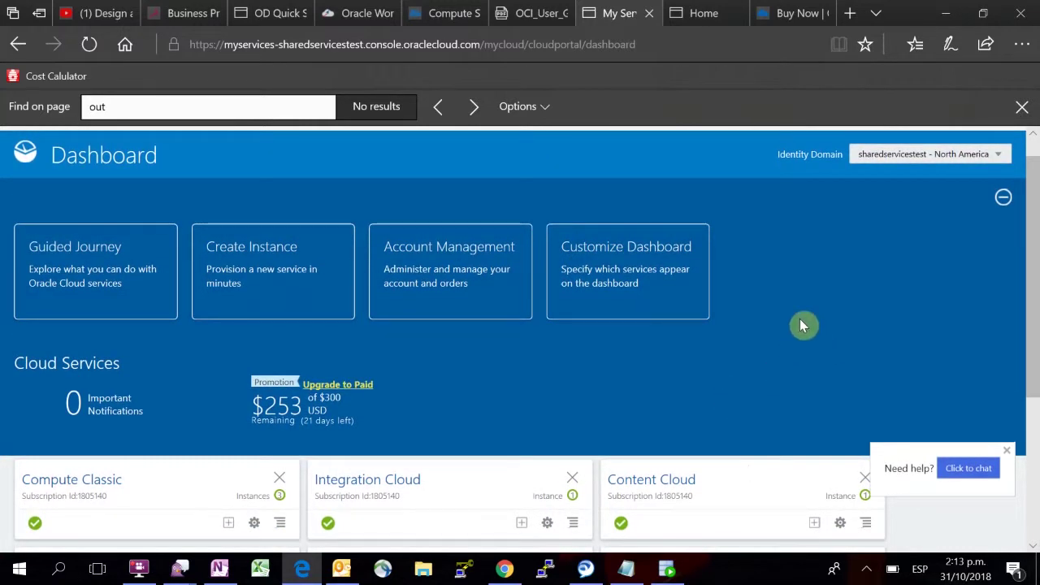
scroll(802, 325, up, 2)
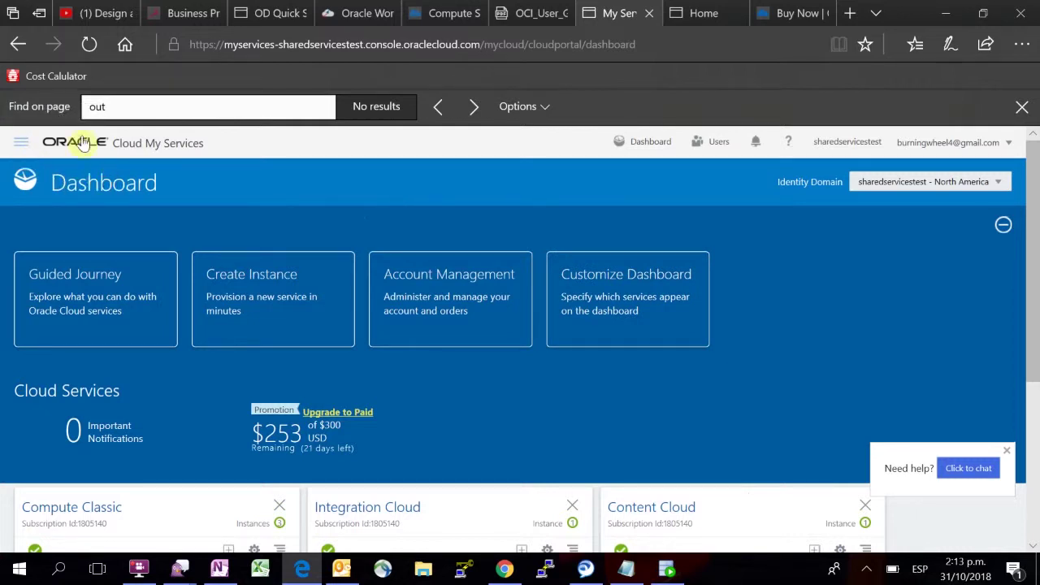
click(20, 146)
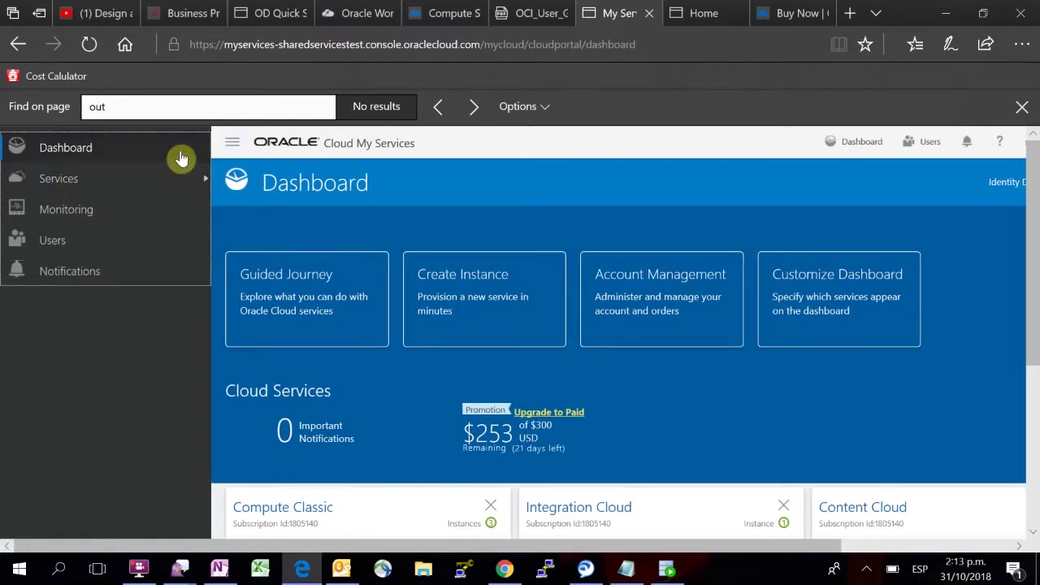
click(189, 179)
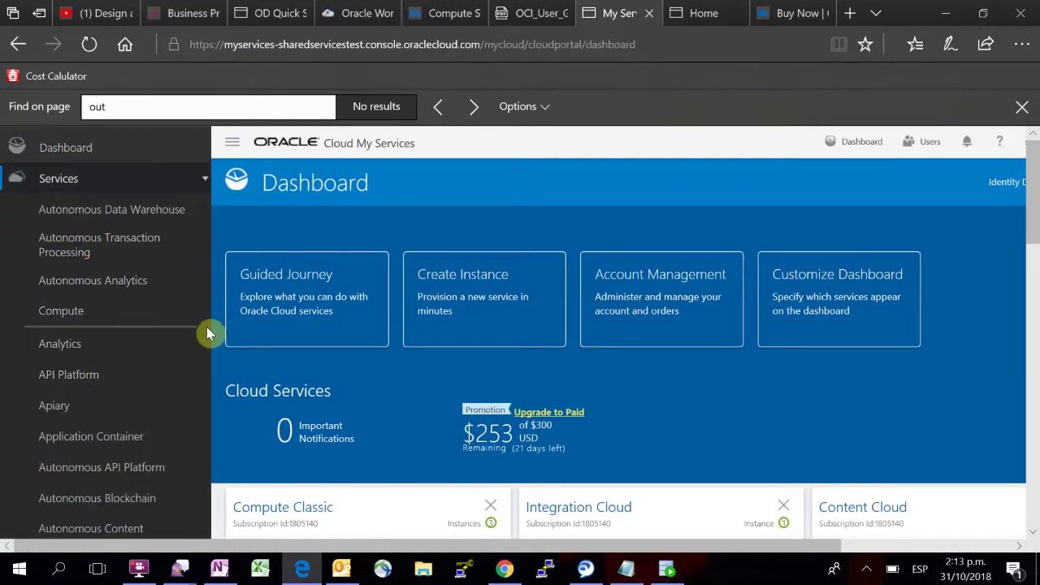
scroll(206, 327, down, 2)
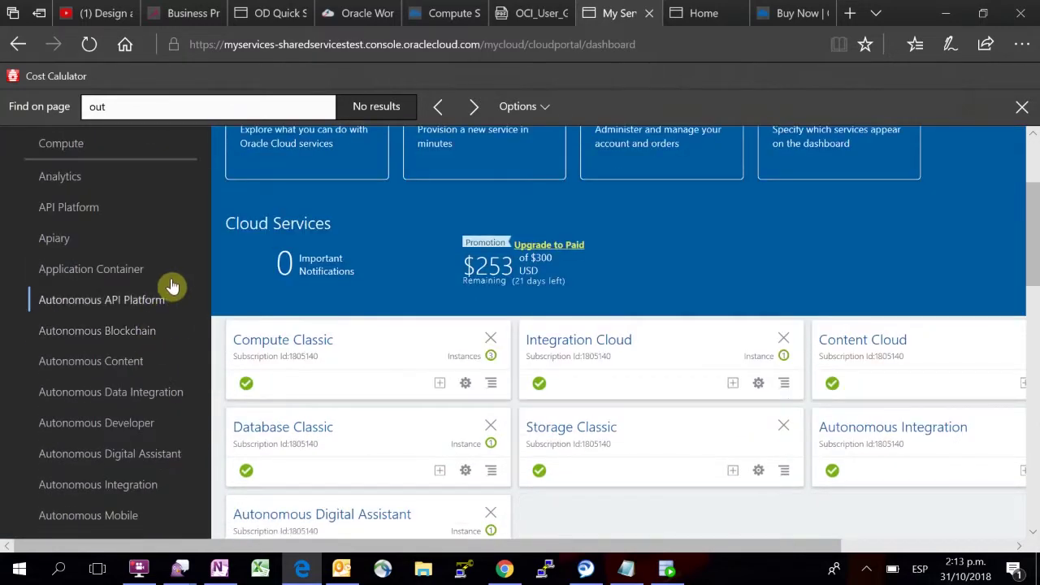
scroll(167, 284, down, 1)
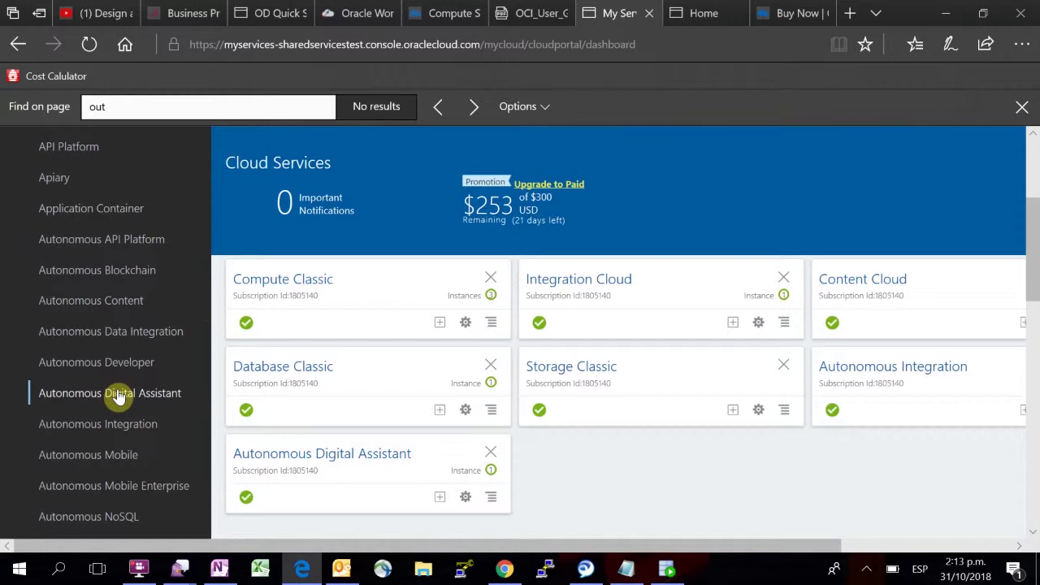
scroll(166, 365, down, 1)
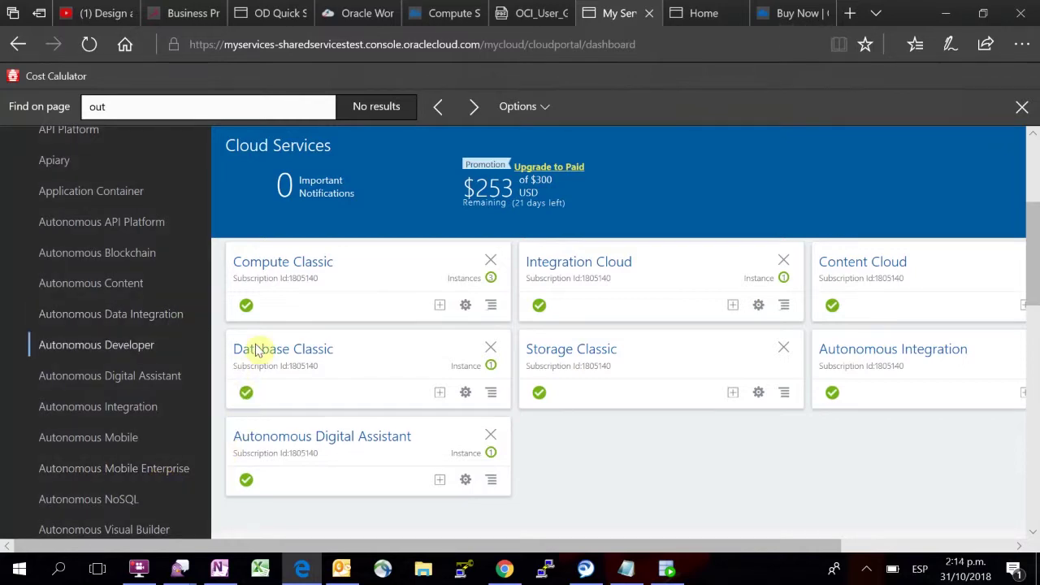
scroll(423, 216, up, 3)
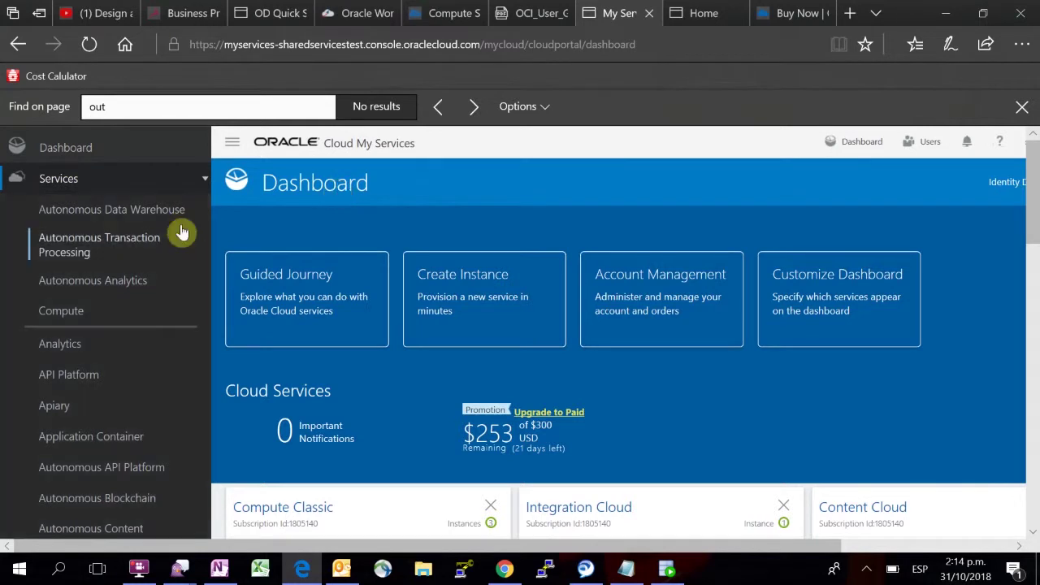
click(205, 184)
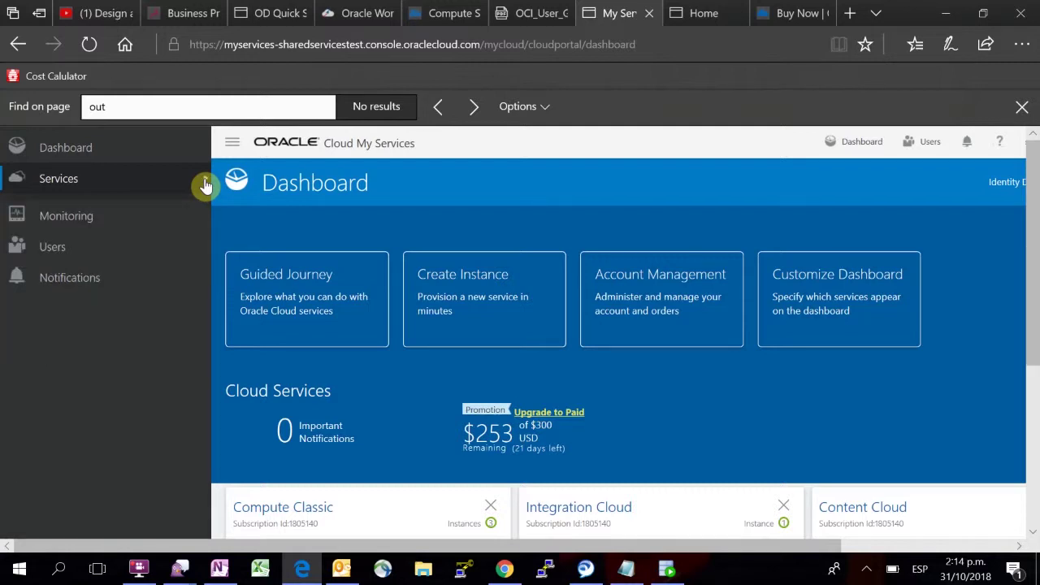
click(234, 147)
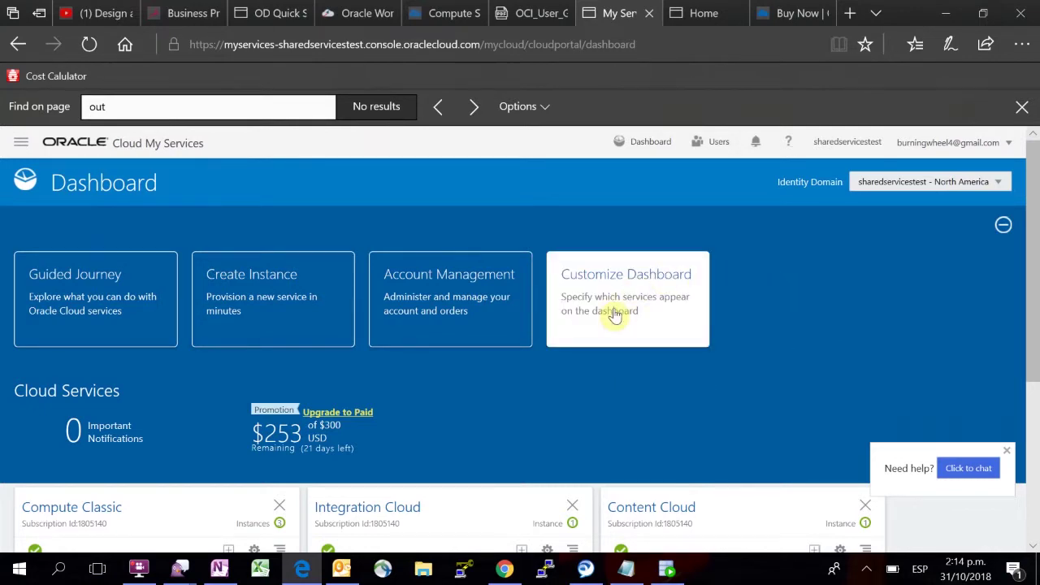
Step: Set Autonomous Digital Assistant to Show in Customize Dashboard and close the dialog
click(615, 316)
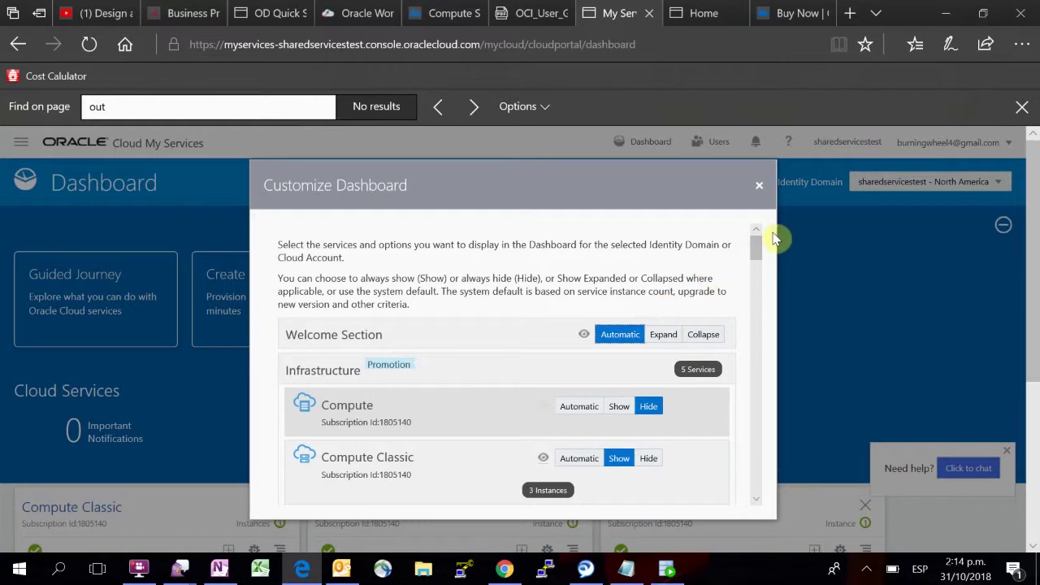
drag(756, 252, 762, 375)
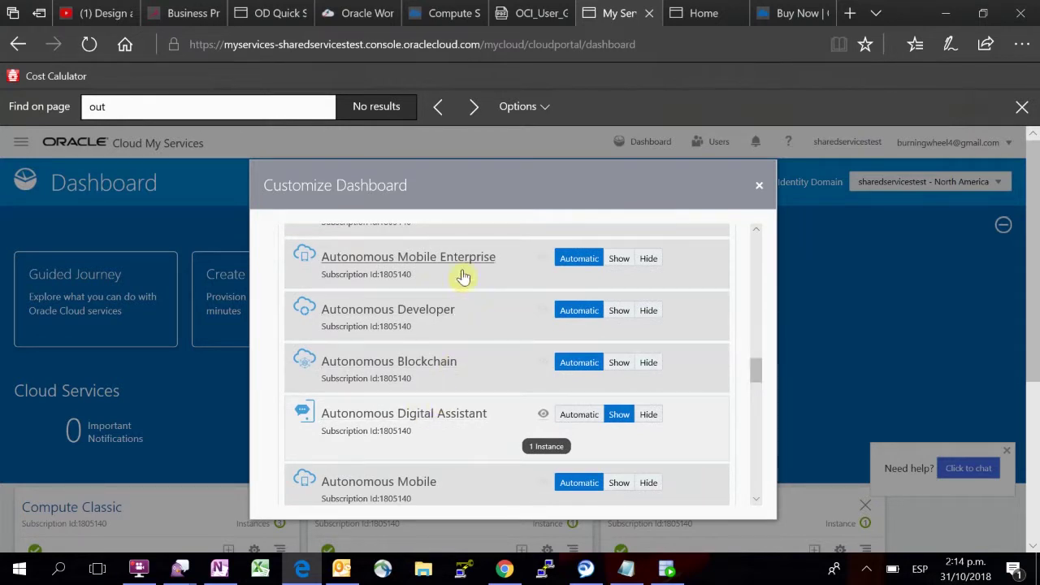
drag(752, 370, 753, 379)
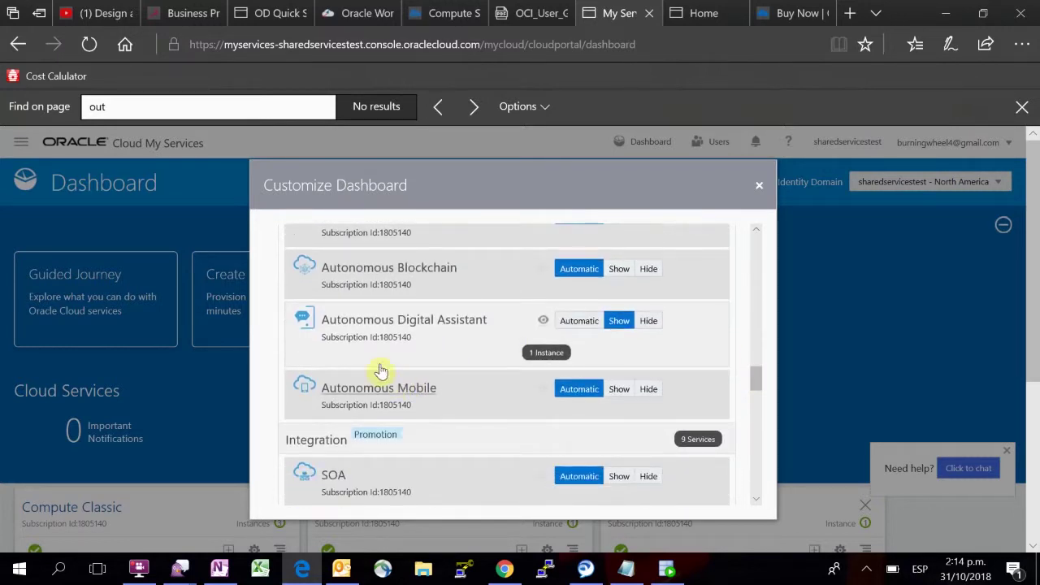
click(618, 324)
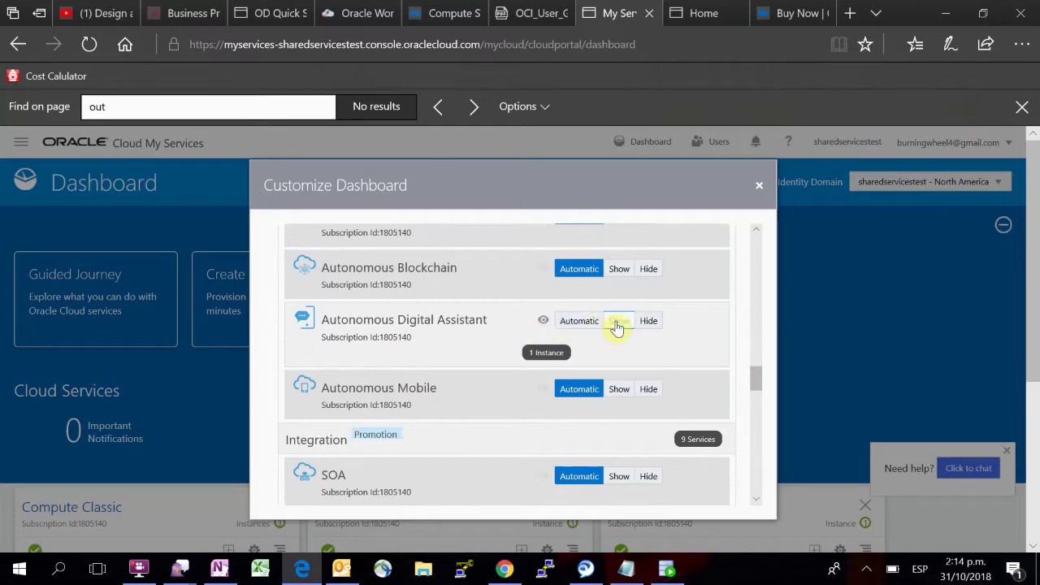
click(757, 188)
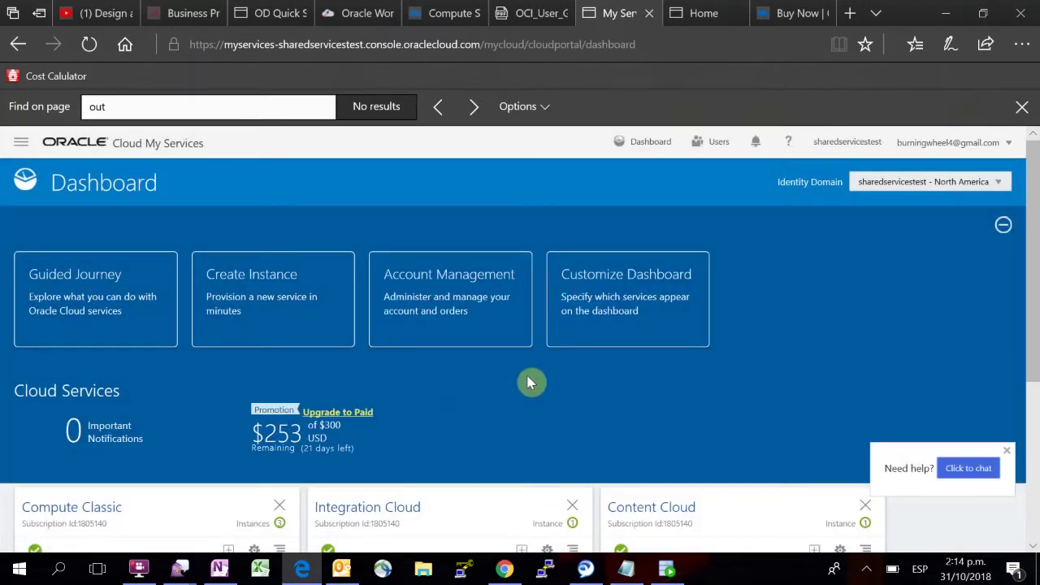
Step: Open the Digital Assistant service console from the Autonomous Digital Assistant card's Action Menu
scroll(483, 476, down, 4)
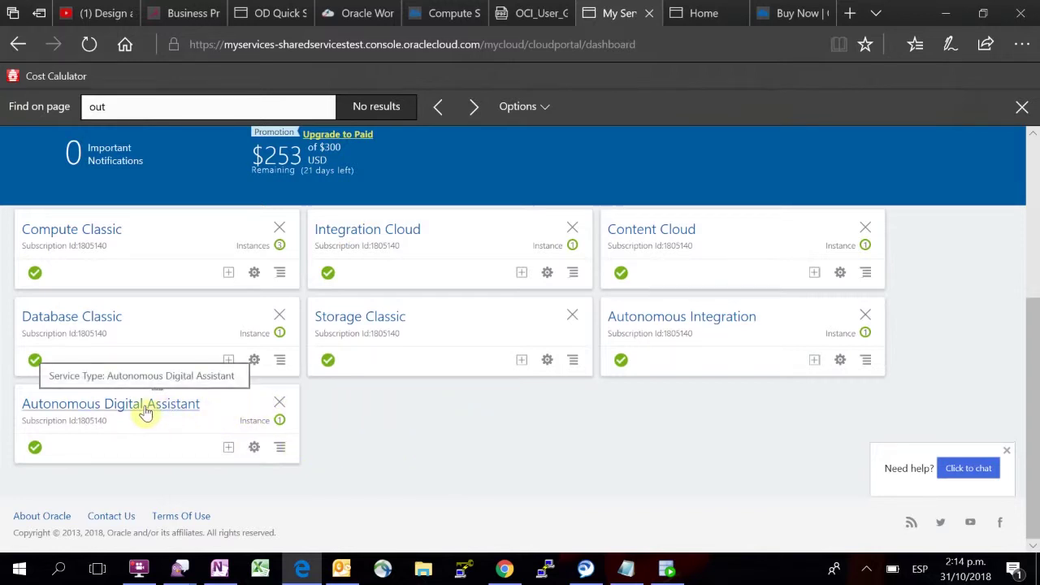
click(280, 451)
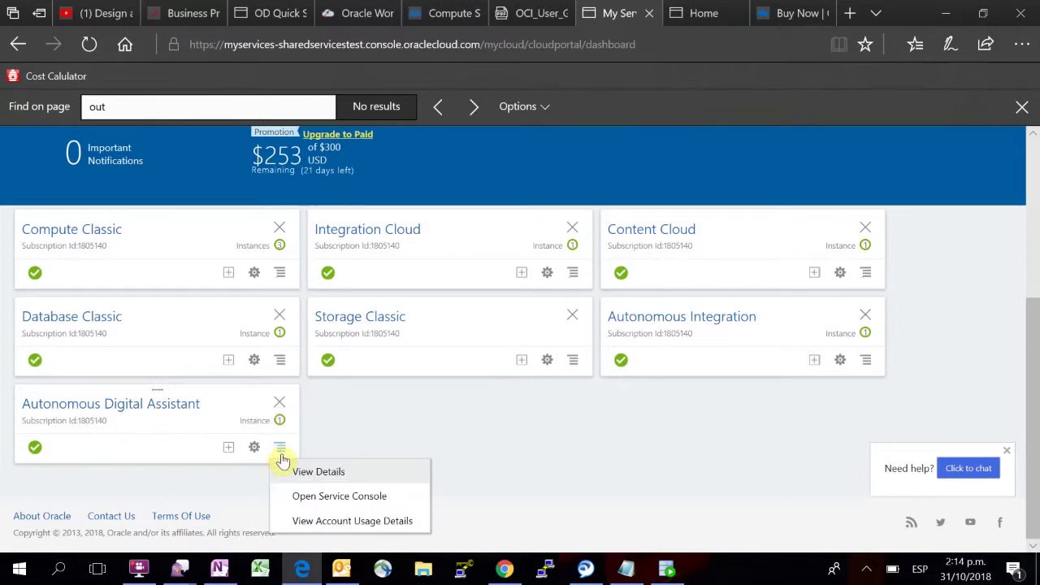
click(366, 503)
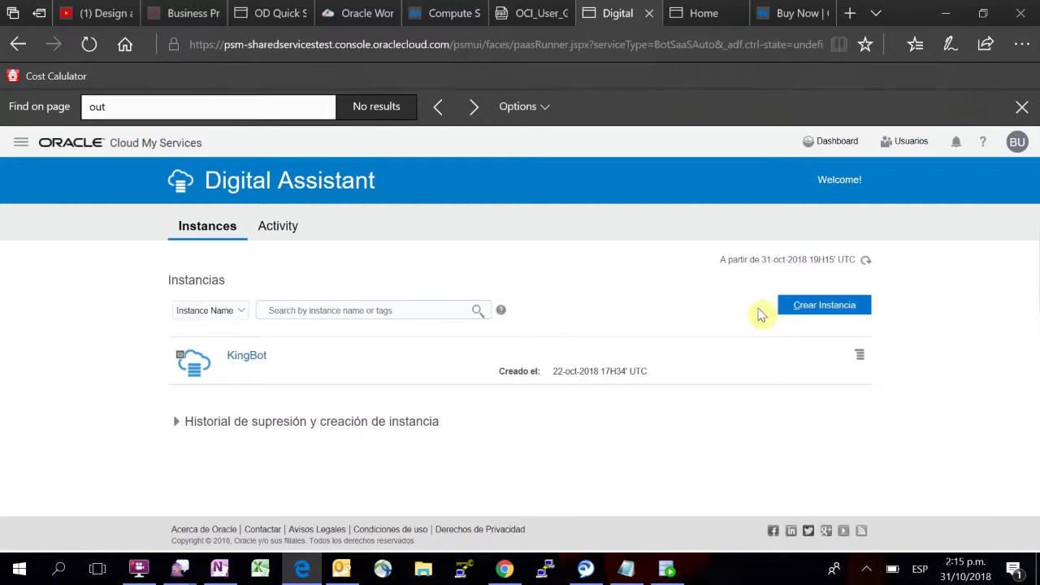
Step: Fill a new instance form with name TestBot, description demo, region us-phoenix-1, and continue
click(809, 313)
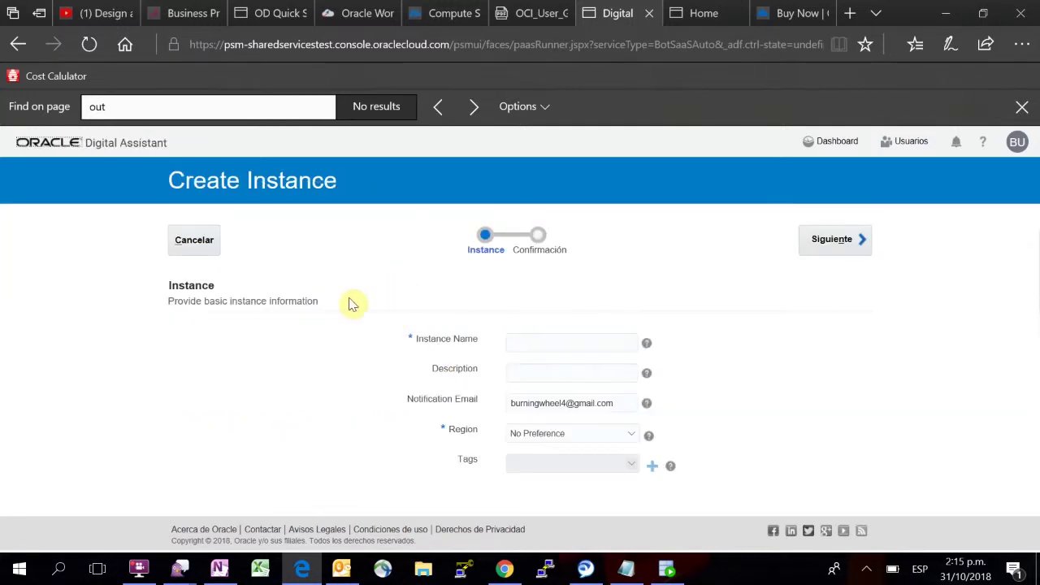
click(541, 343)
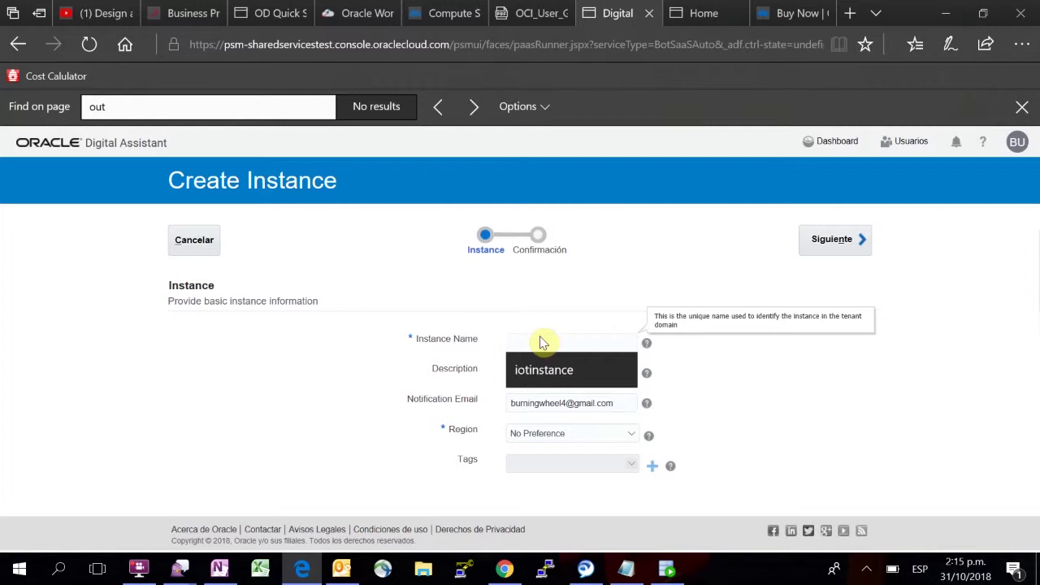
text(TestBot)
click(523, 373)
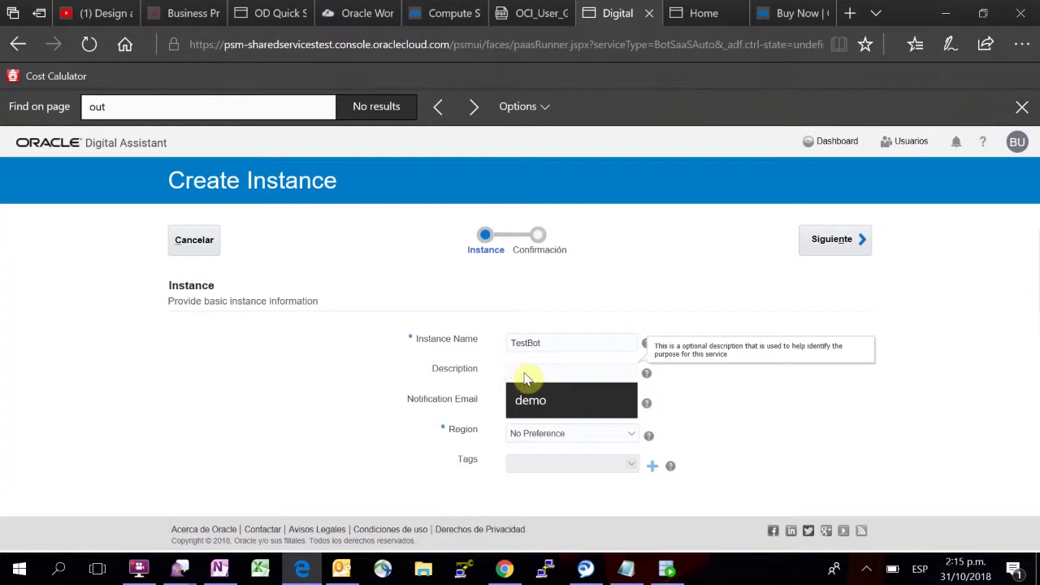
click(599, 390)
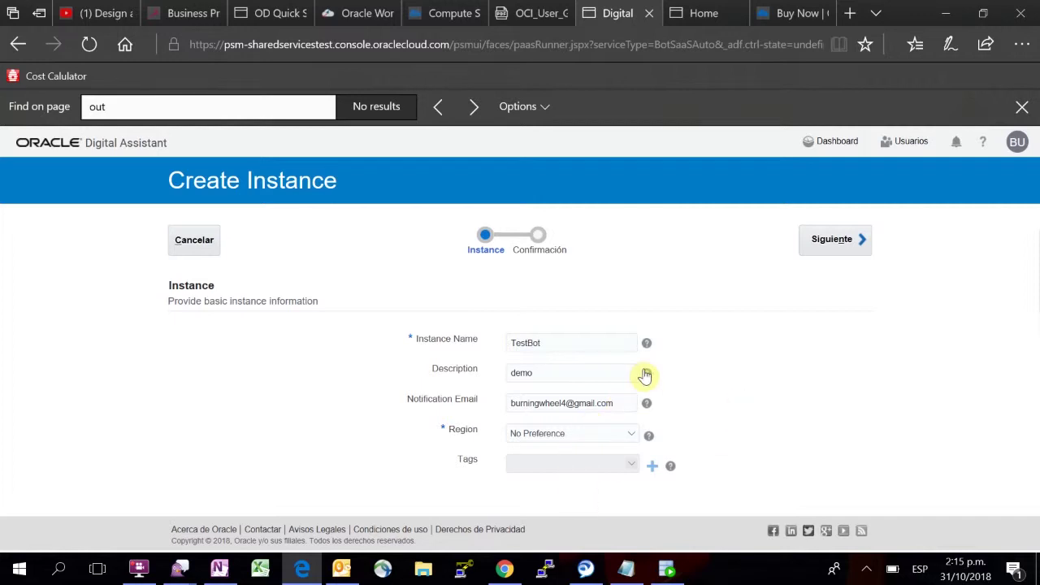
click(632, 437)
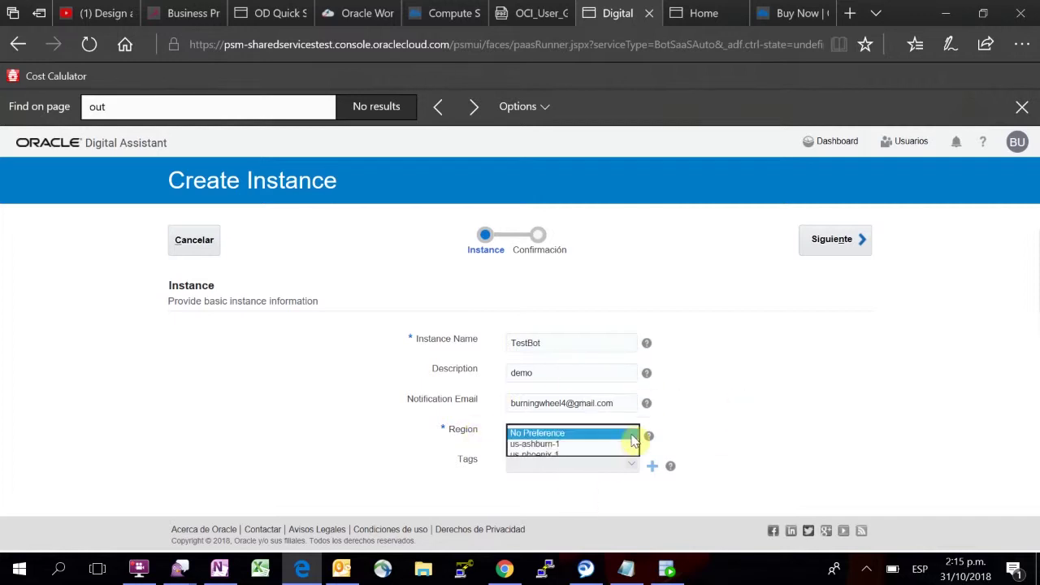
click(546, 457)
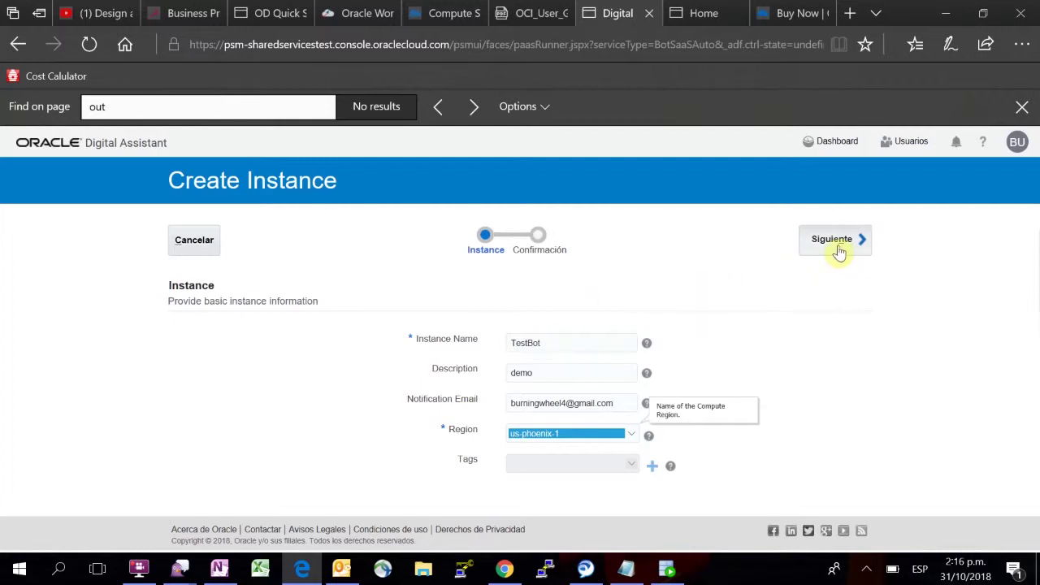
click(838, 244)
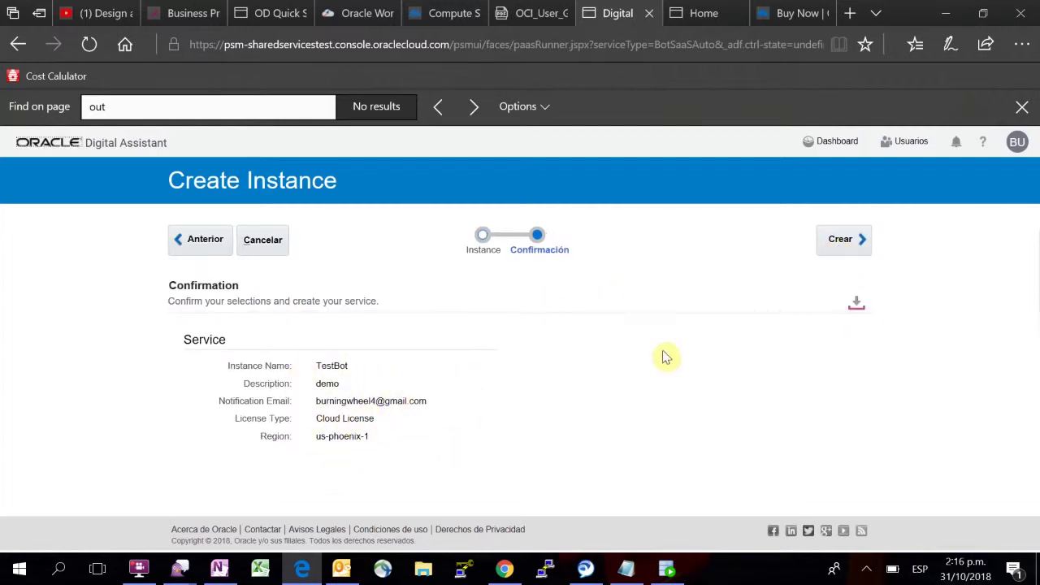
Step: Confirm creation of the TestBot instance and bring up the KingBot instance's options
click(832, 254)
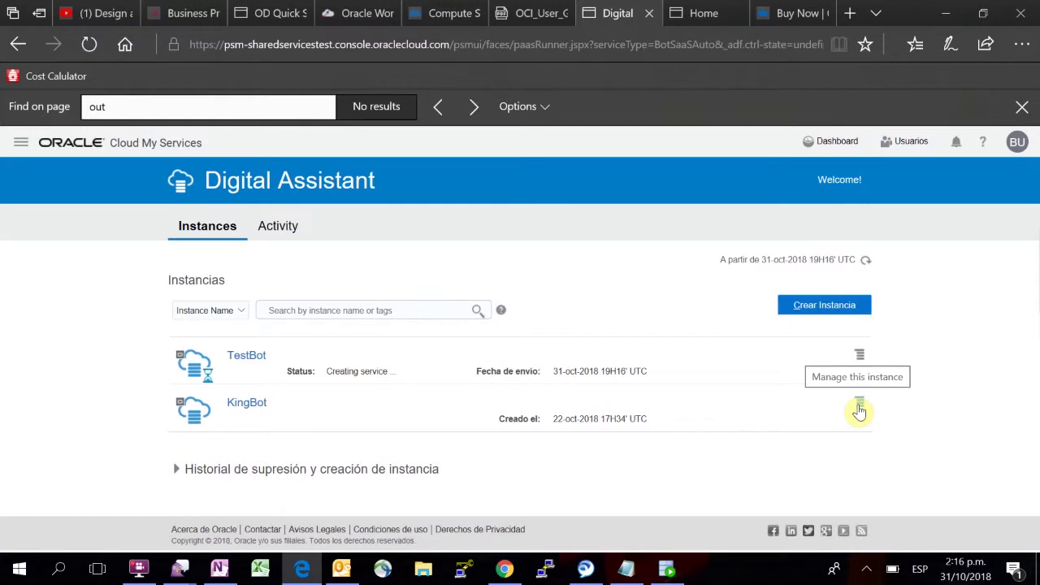
click(859, 410)
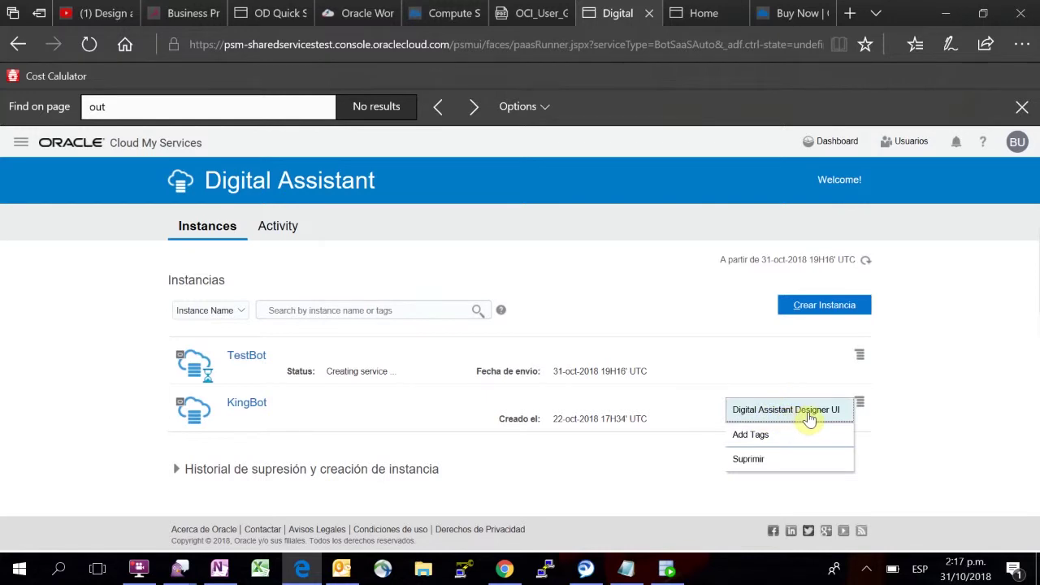
Step: From the Digital Assistant welcome page, reach the Bots list via 'Take Me There!'
click(693, 22)
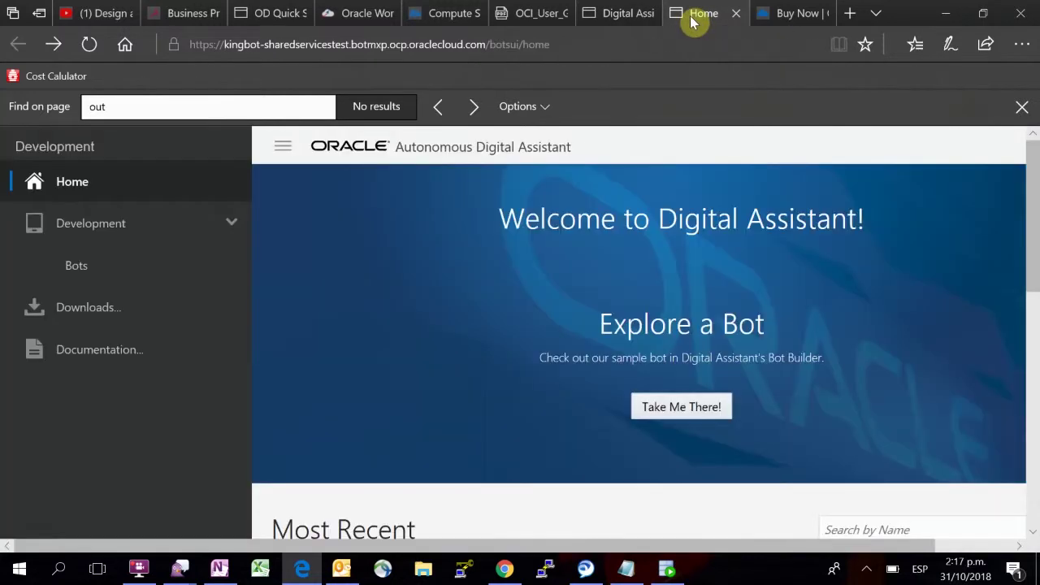
click(280, 148)
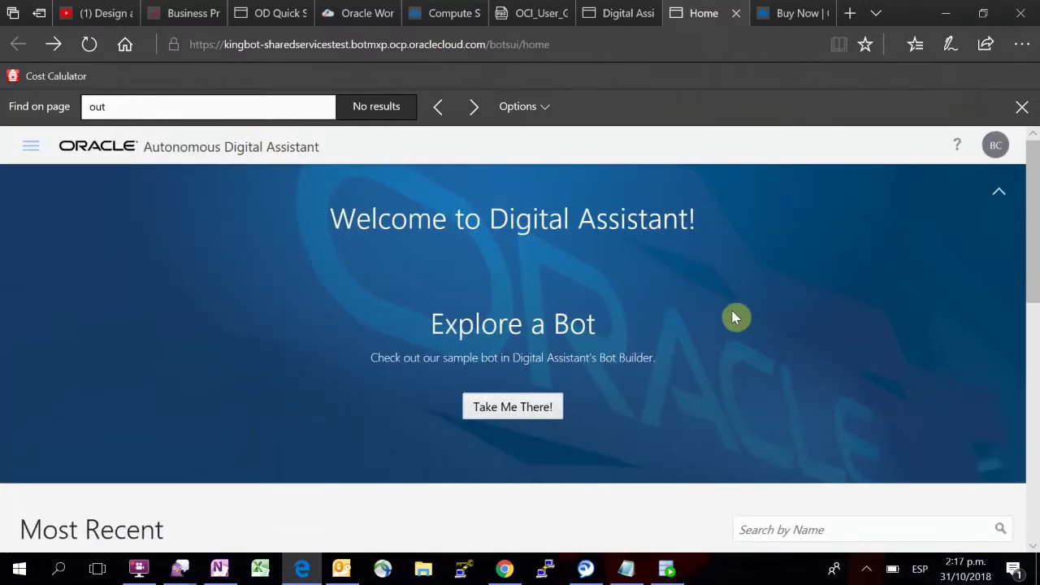
scroll(732, 317, down, 1)
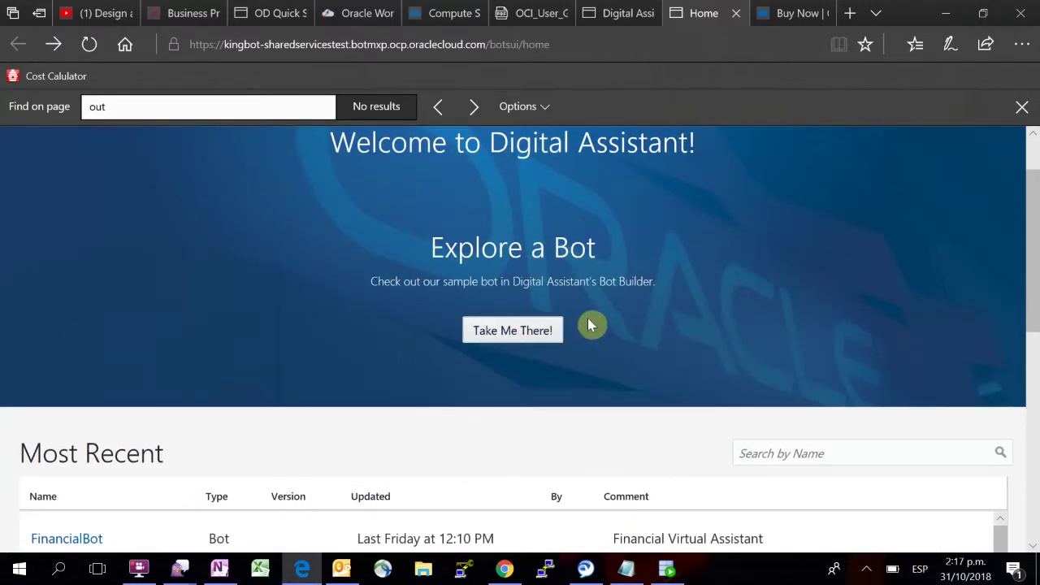
scroll(378, 380, down, 2)
scroll(379, 381, down, 1)
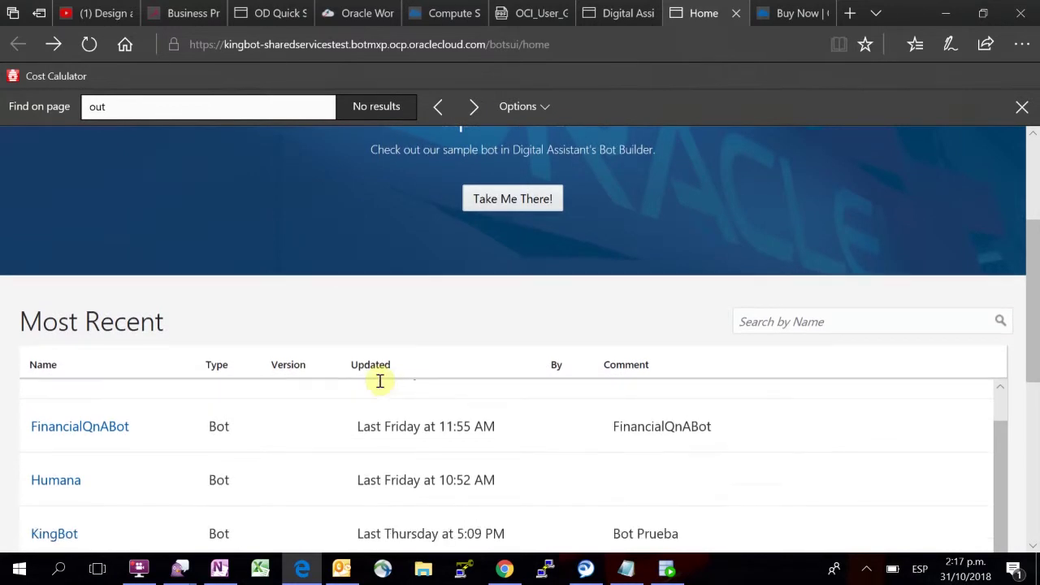
scroll(344, 425, up, 2)
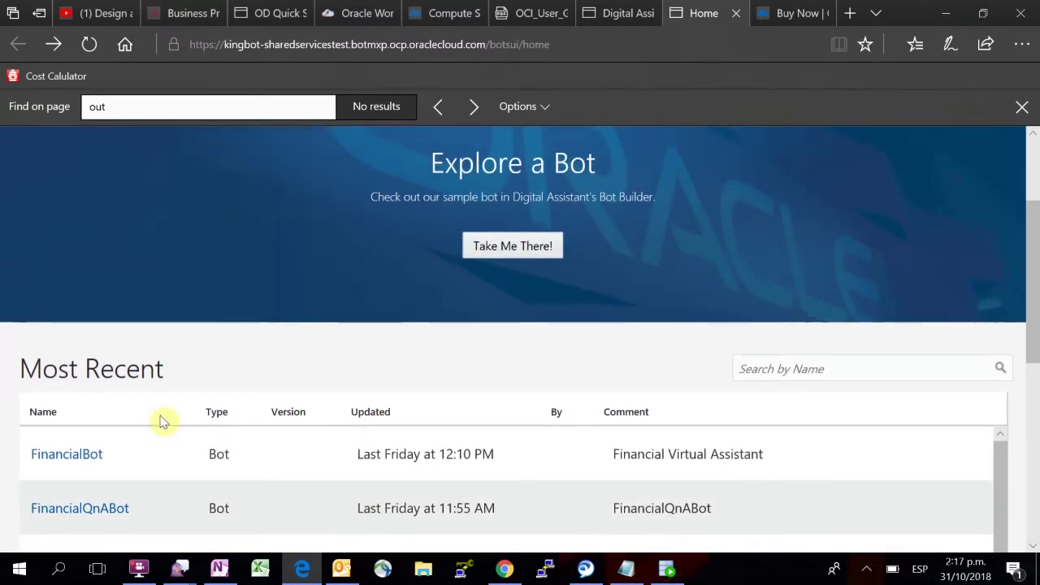
scroll(223, 448, down, 1)
scroll(226, 463, down, 1)
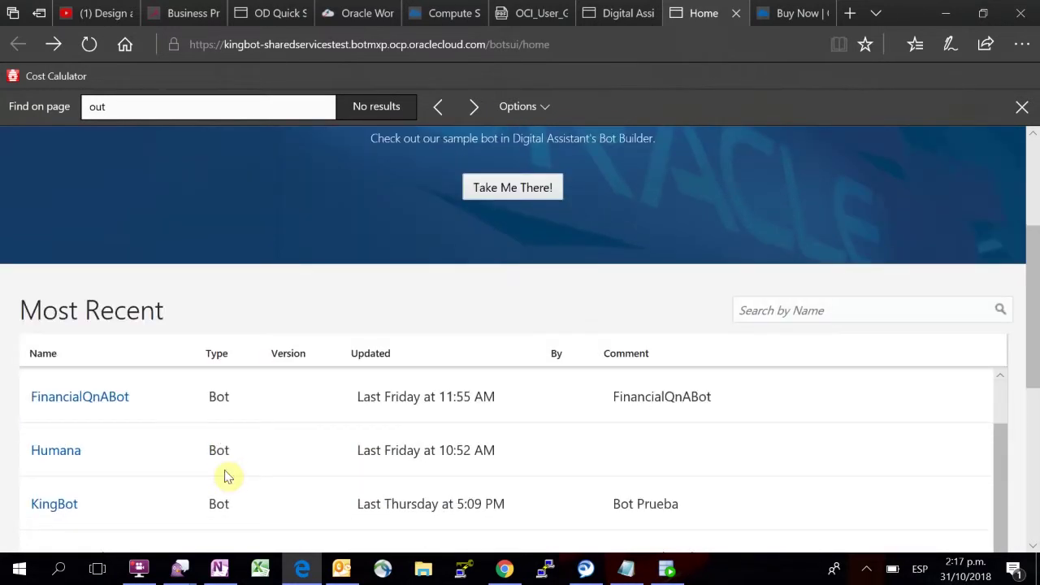
scroll(325, 399, up, 2)
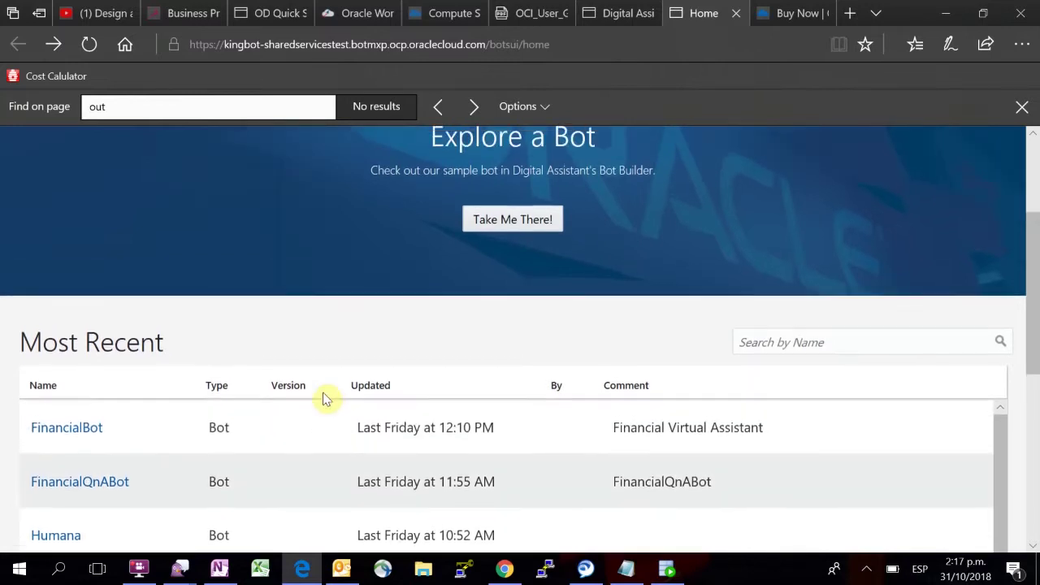
scroll(598, 264, up, 3)
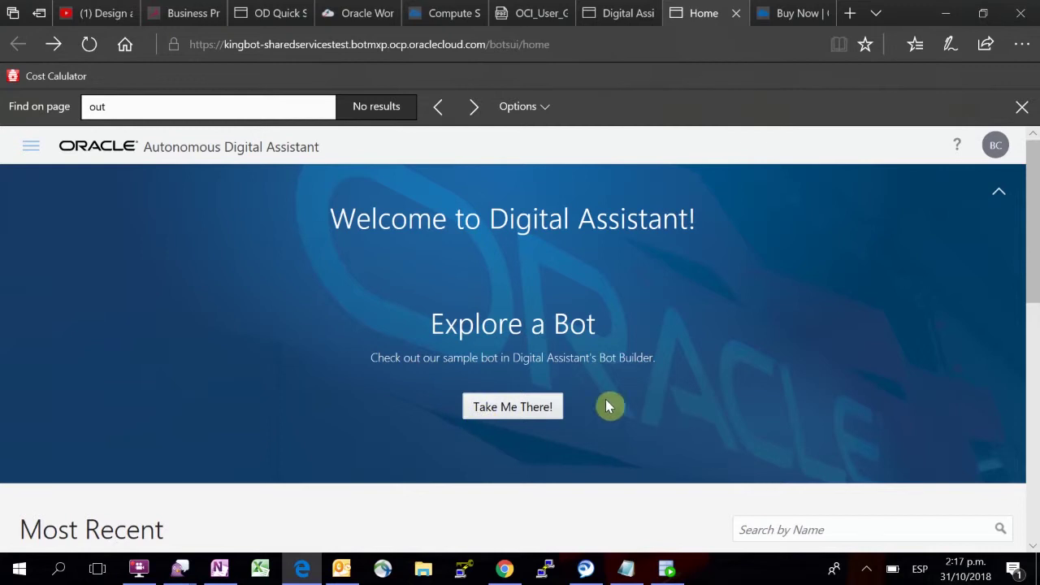
click(512, 417)
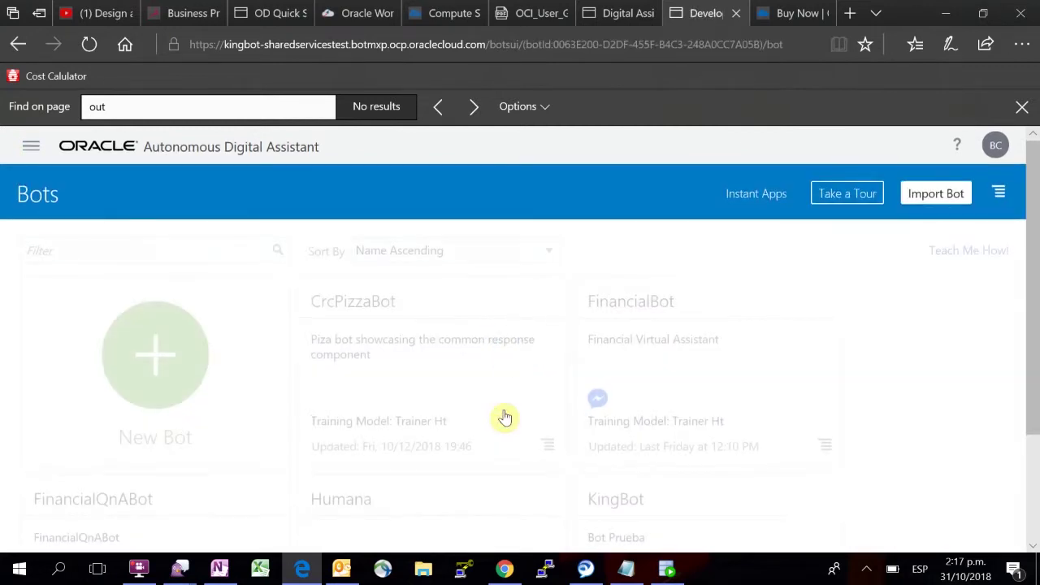
Step: Show the Development sidebar and scroll the bots list down to the Humana card
scroll(504, 418, down, 2)
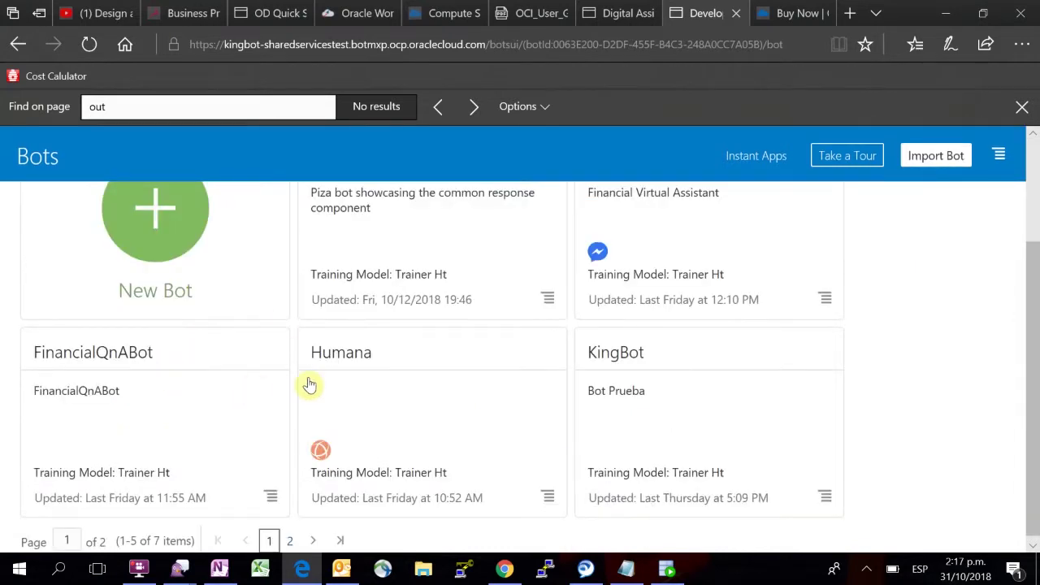
scroll(471, 332, up, 3)
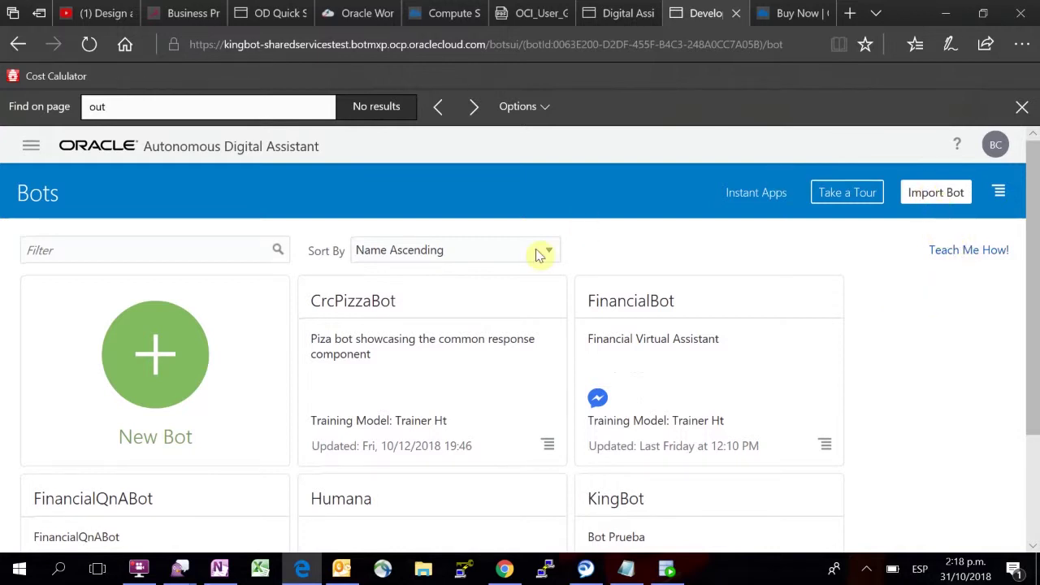
click(28, 146)
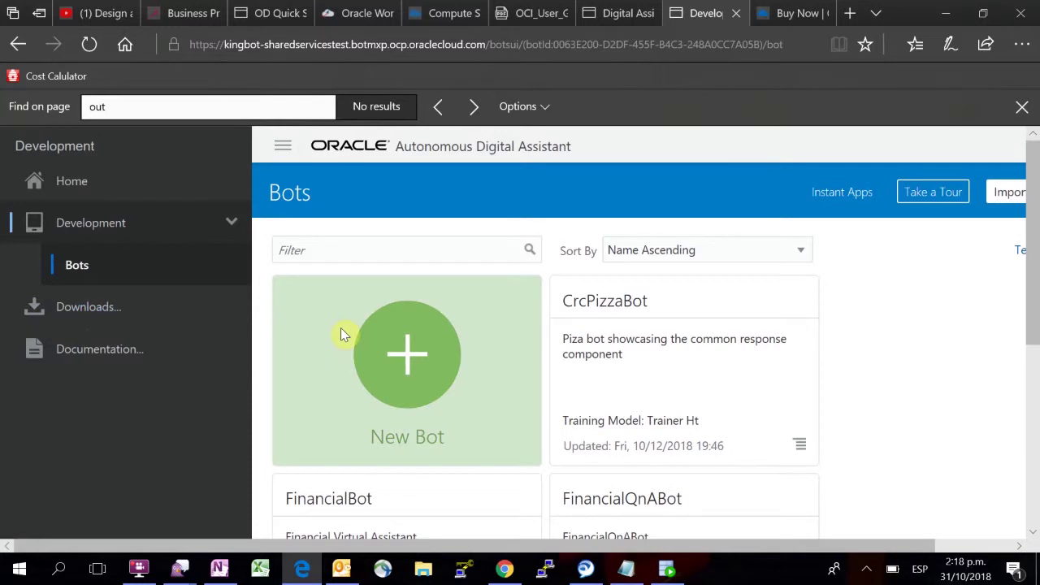
scroll(857, 341, down, 2)
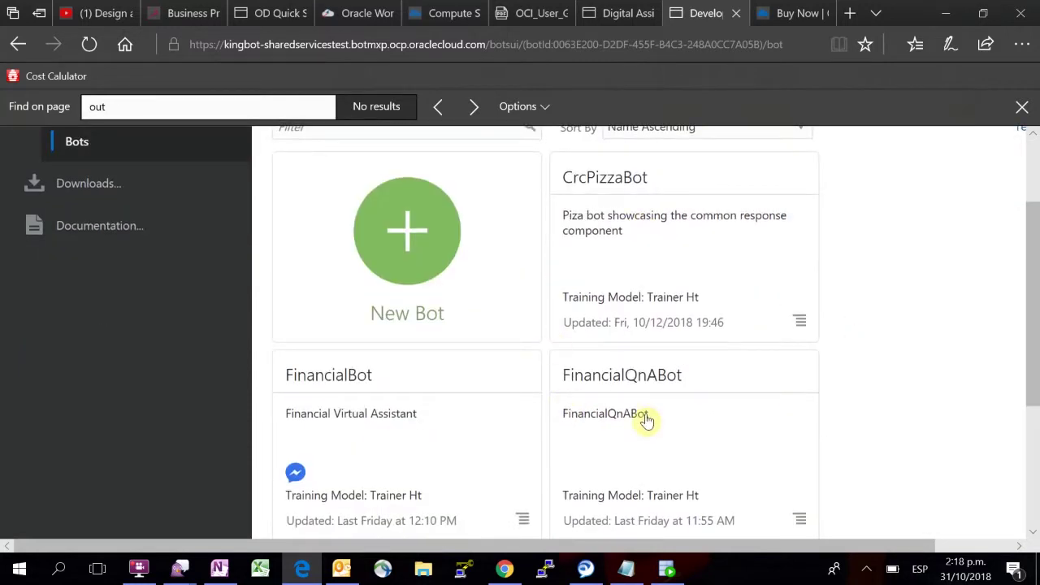
scroll(344, 381, up, 2)
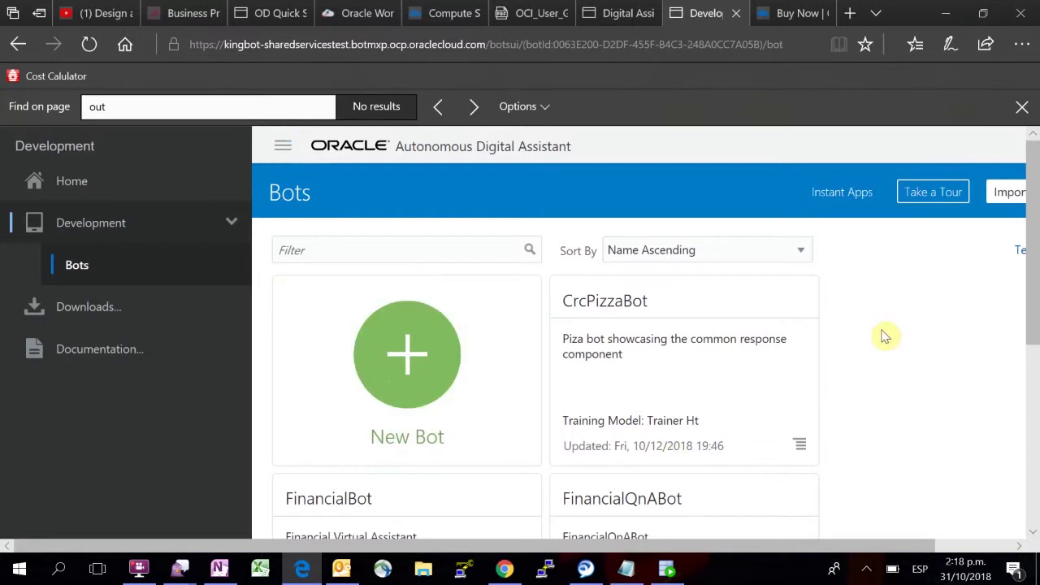
scroll(886, 336, down, 4)
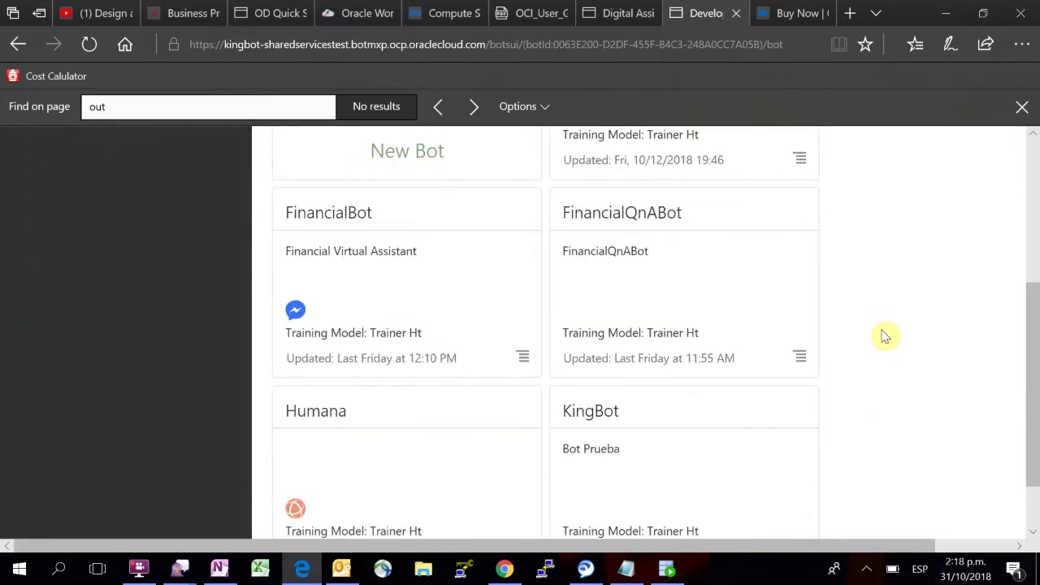
scroll(886, 336, down, 1)
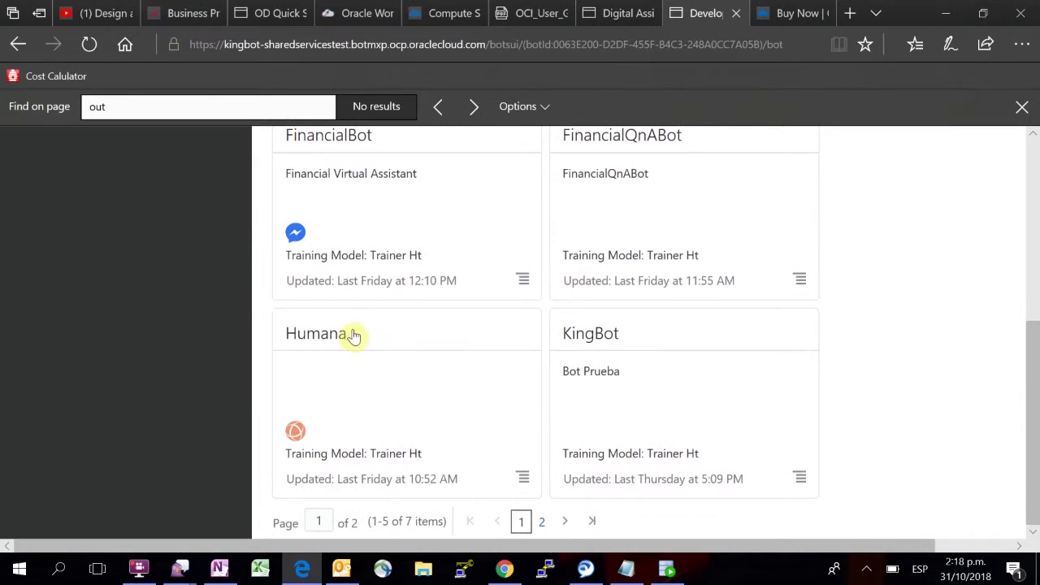
Step: Open the Humana bot full-width and view the help tip beside Examples
click(308, 336)
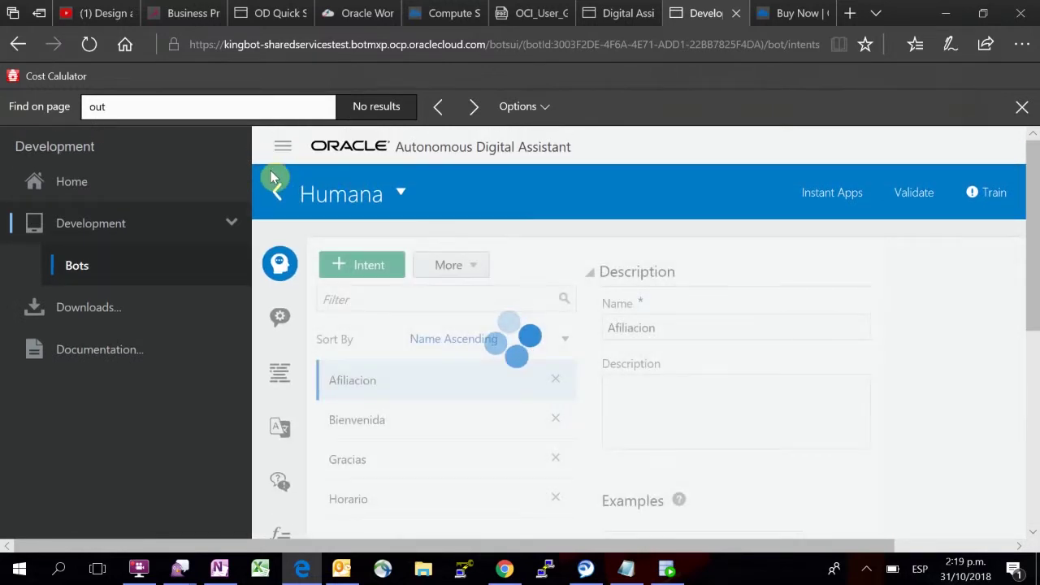
click(281, 147)
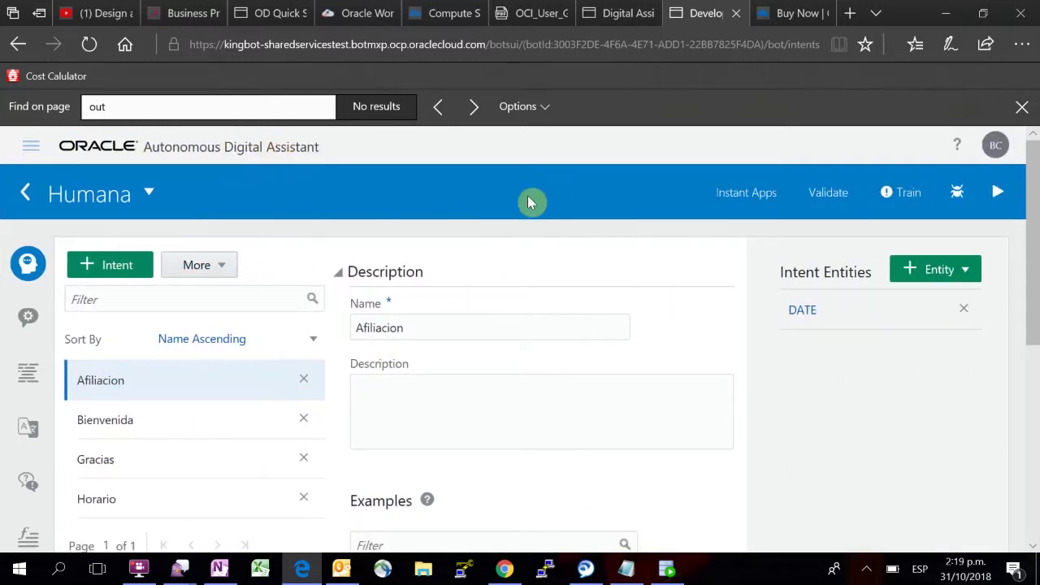
scroll(504, 241, down, 1)
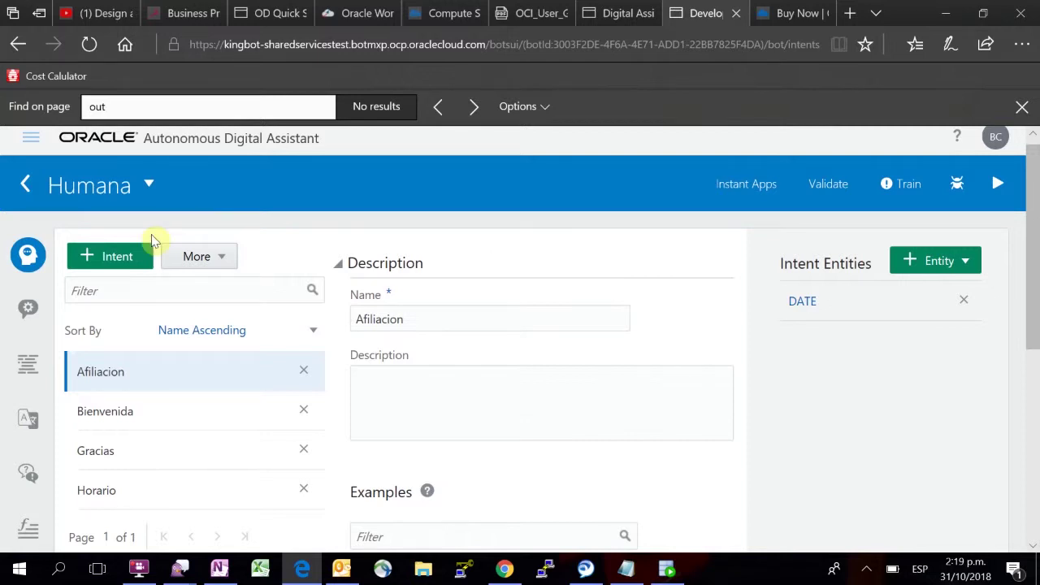
scroll(282, 269, down, 1)
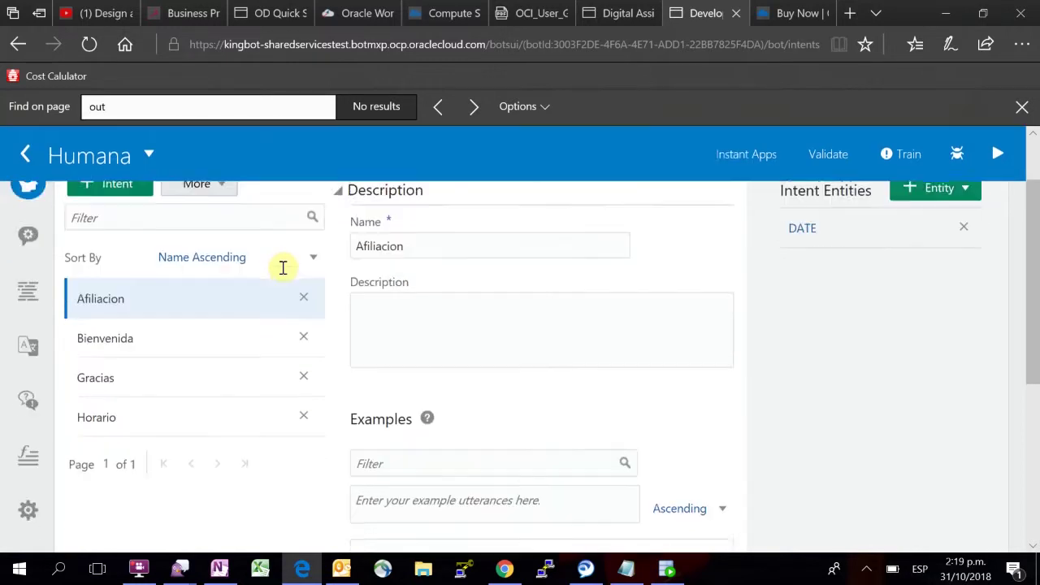
click(427, 414)
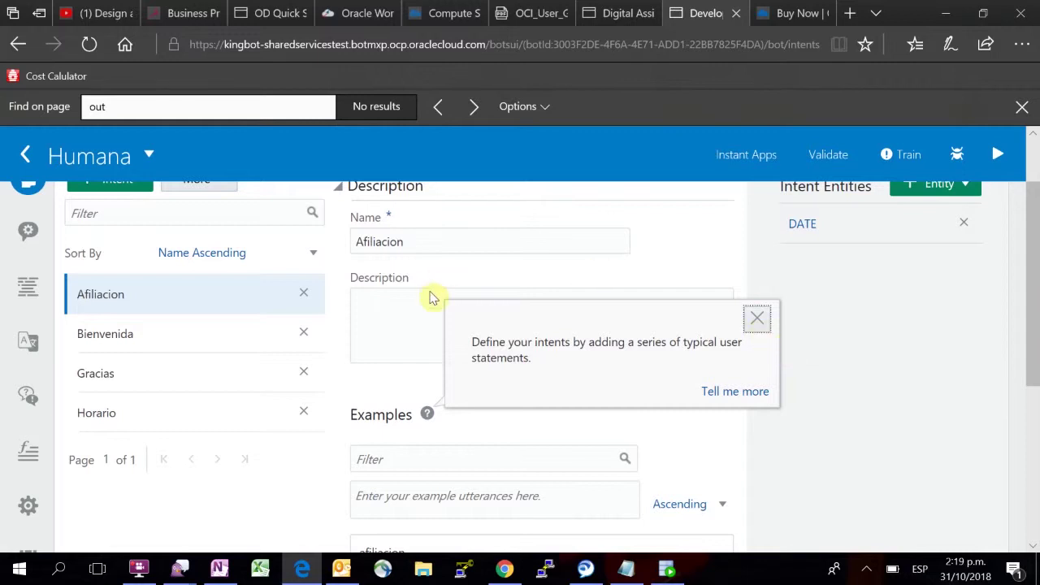
Step: Dismiss the tip and review the Afiliacion intent's nine example utterances
click(341, 386)
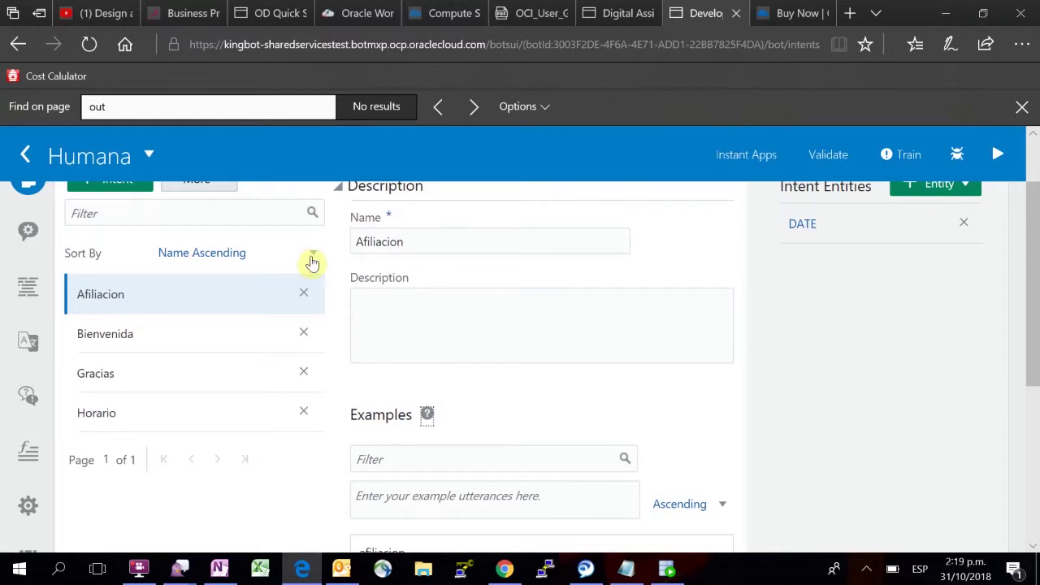
scroll(314, 260, up, 2)
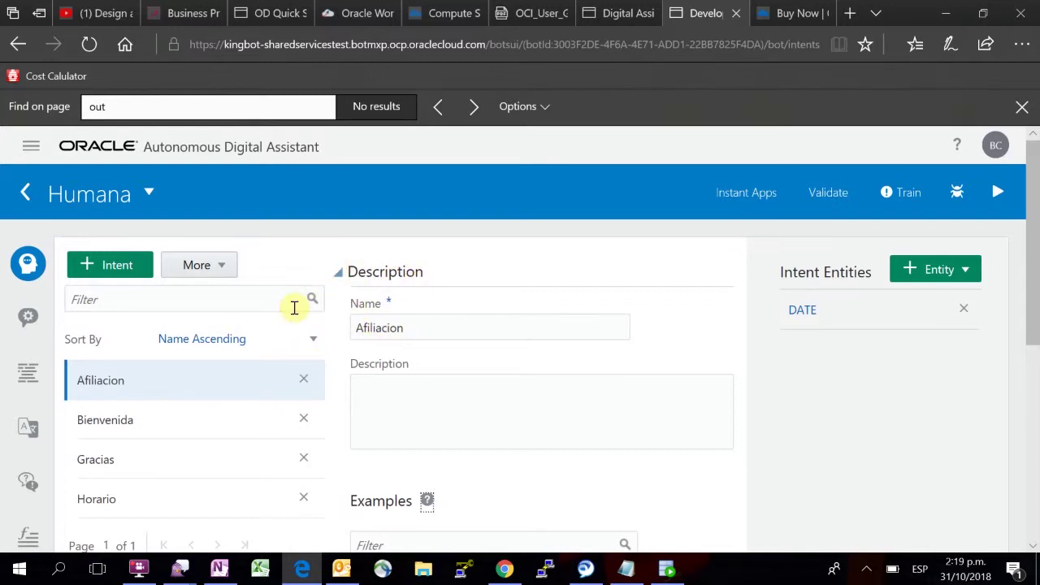
scroll(295, 307, down, 1)
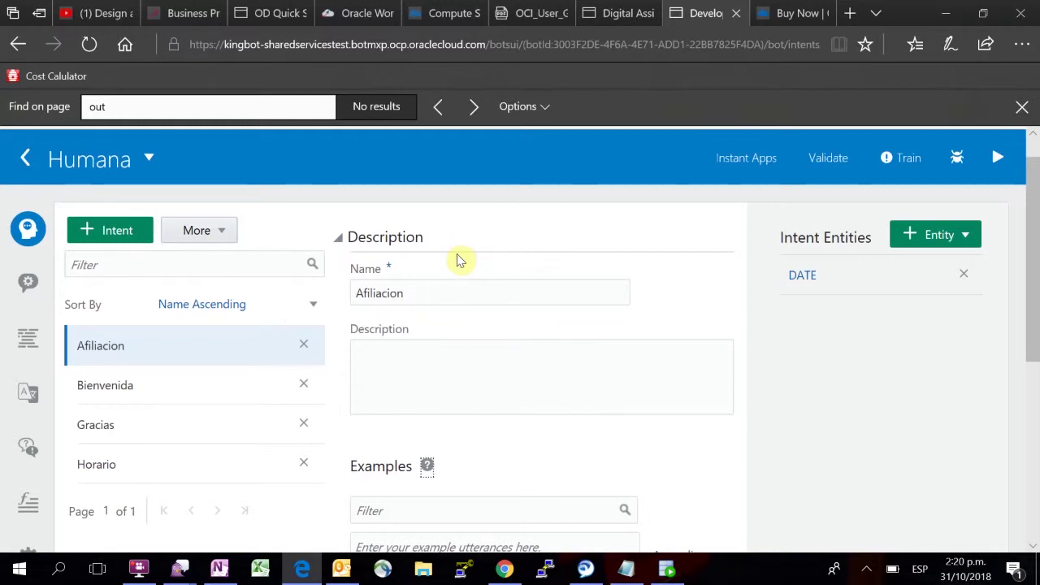
scroll(458, 256, down, 1)
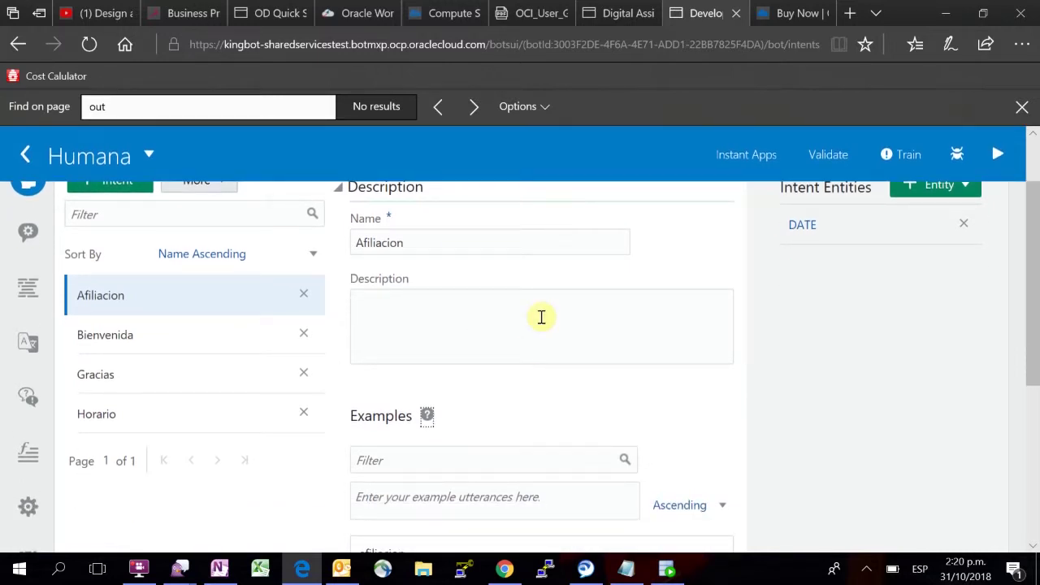
scroll(541, 316, down, 3)
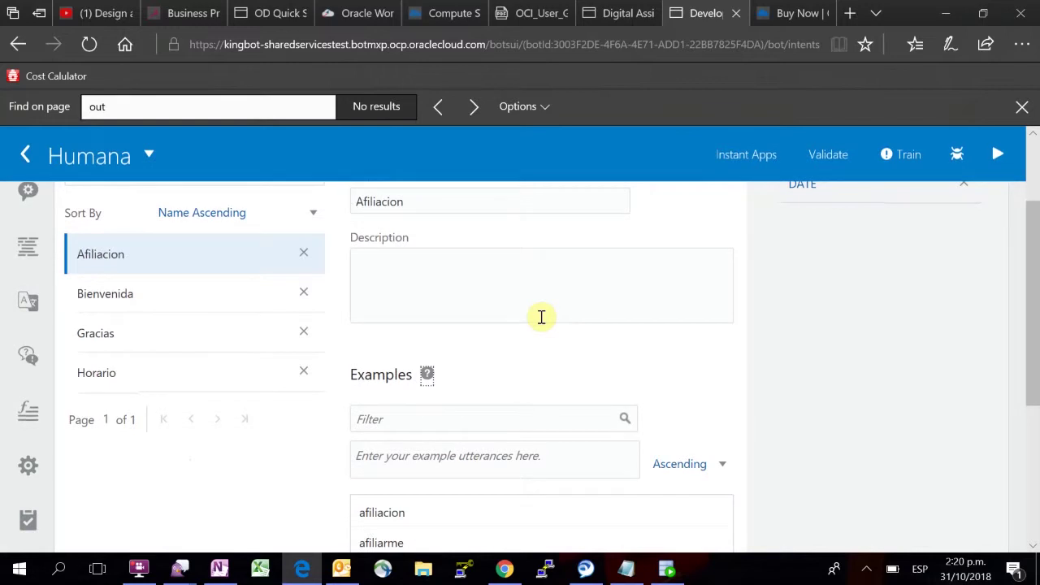
scroll(541, 316, down, 1)
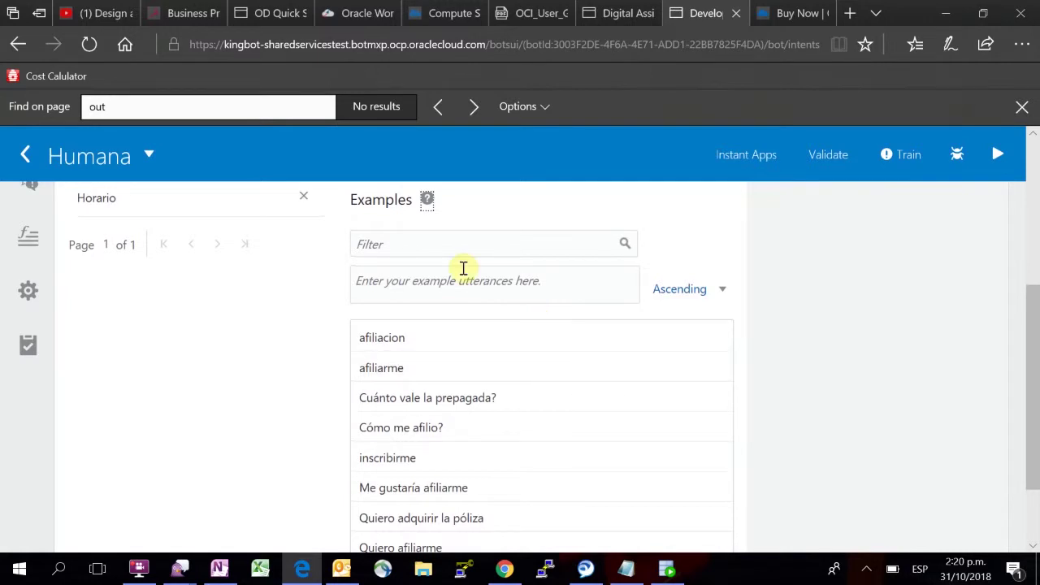
scroll(463, 271, up, 4)
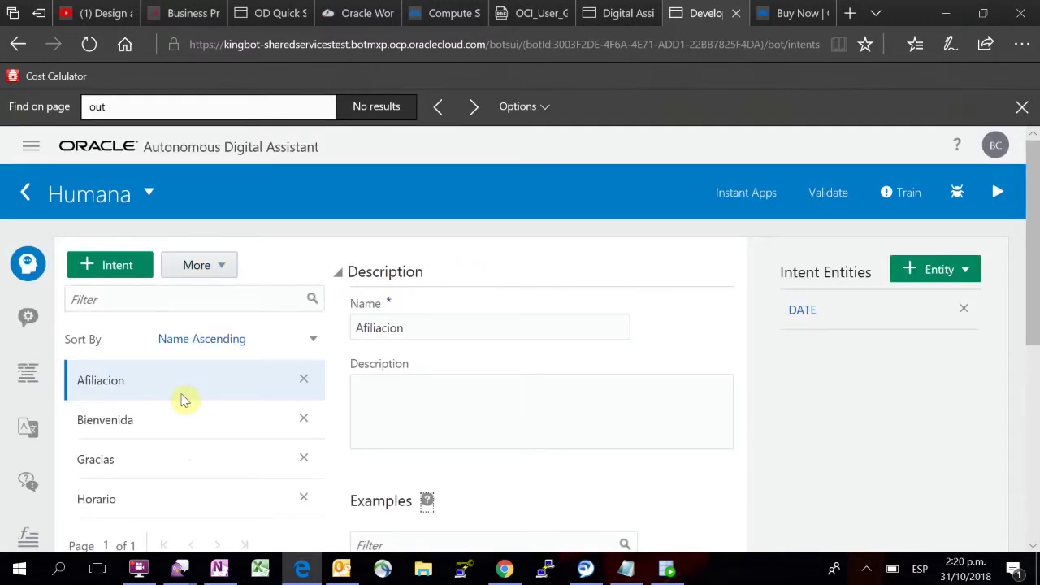
scroll(615, 392, down, 3)
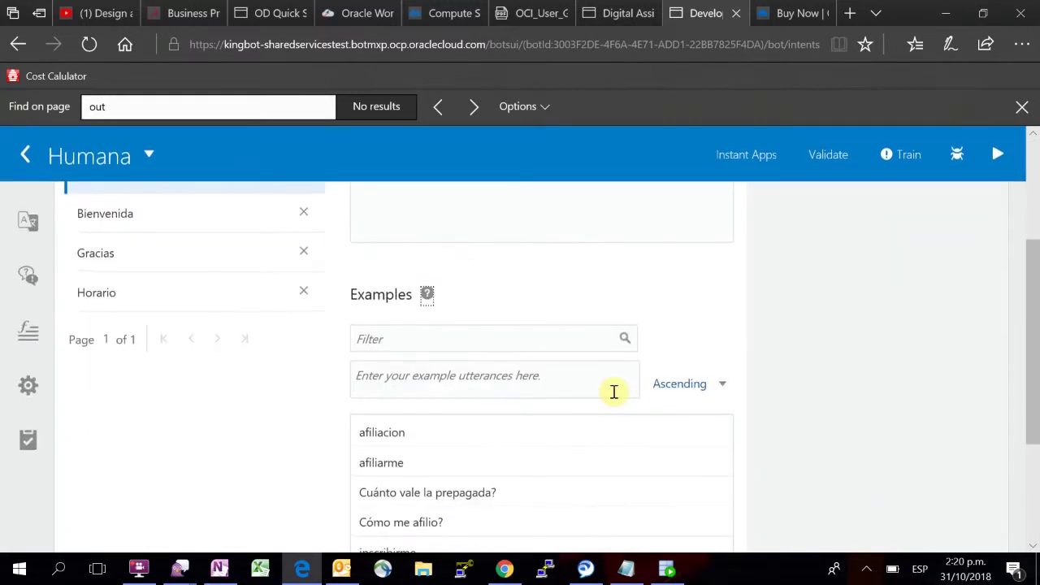
scroll(614, 391, down, 1)
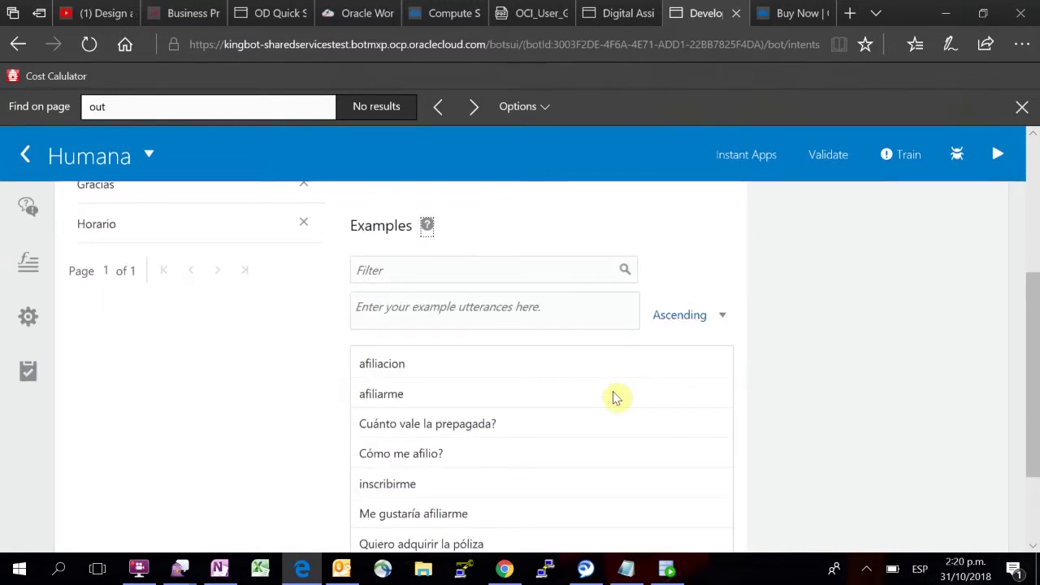
scroll(615, 397, down, 1)
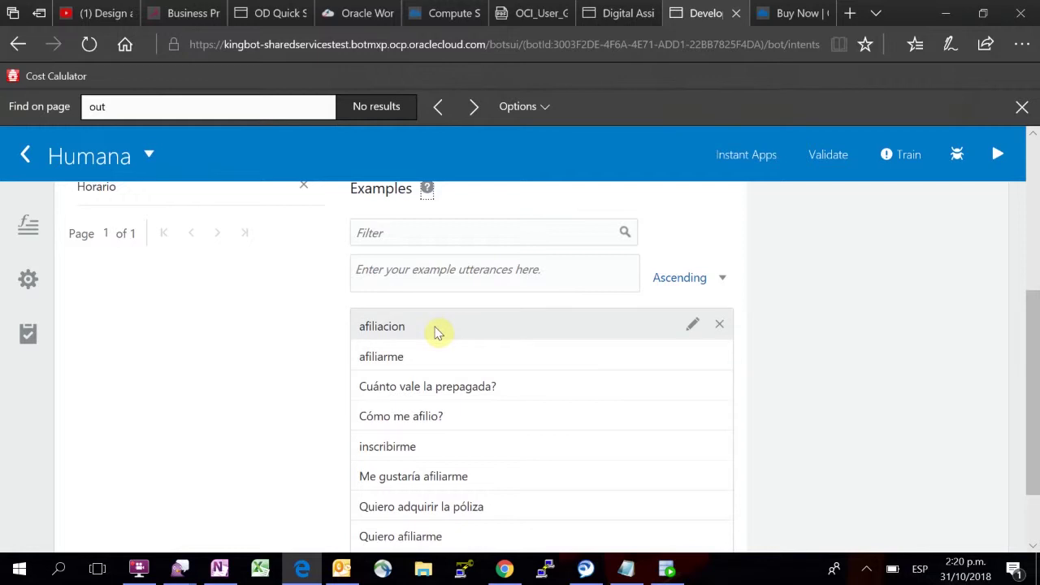
scroll(434, 332, down, 2)
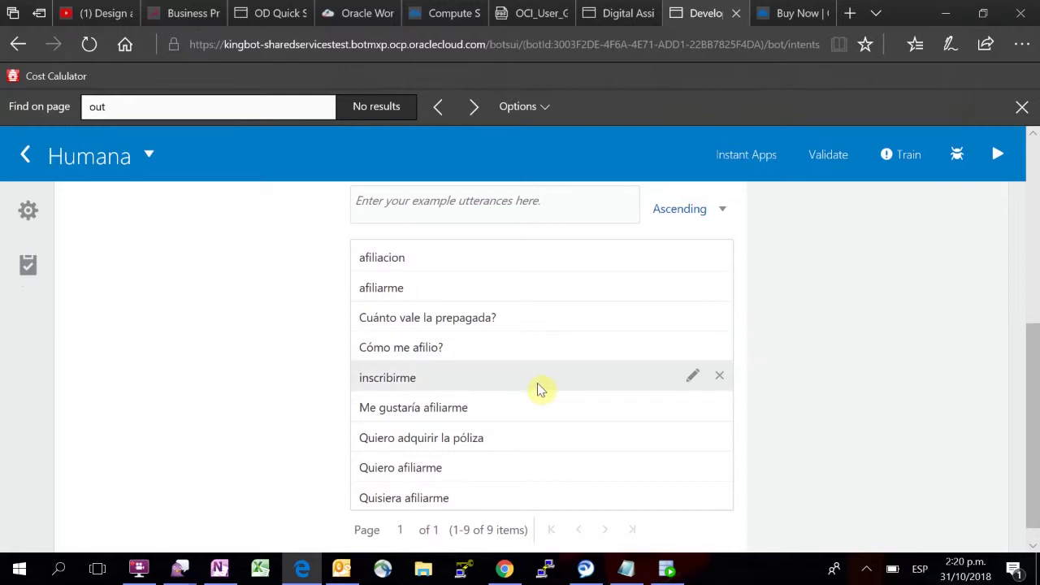
scroll(536, 388, down, 1)
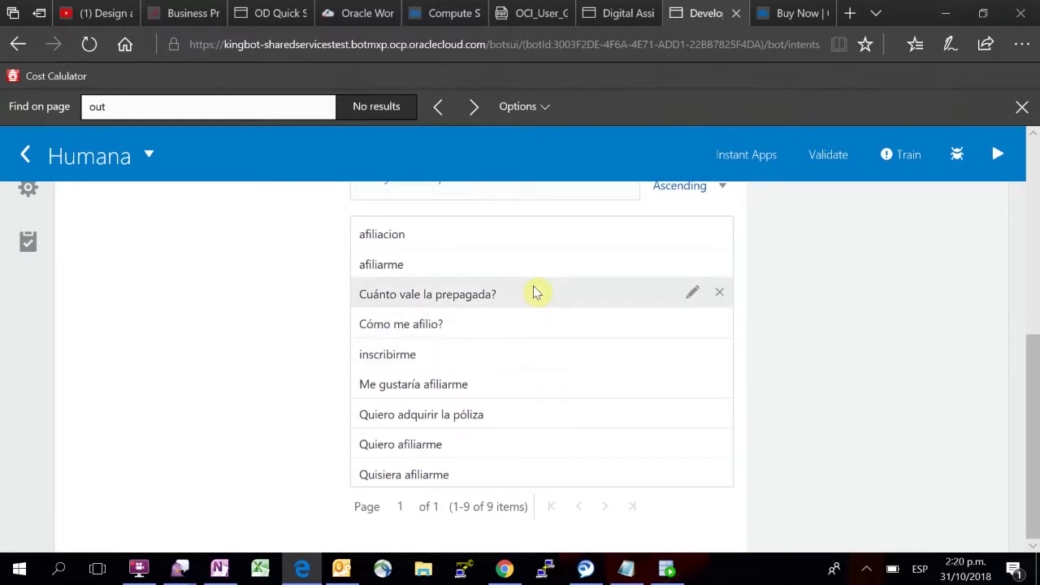
scroll(536, 292, up, 1)
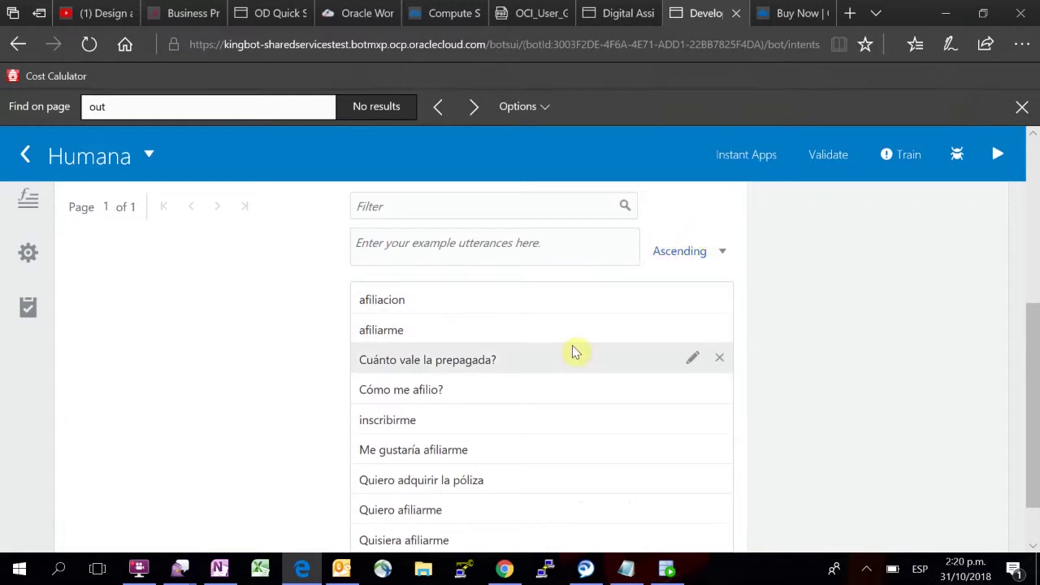
scroll(573, 348, up, 4)
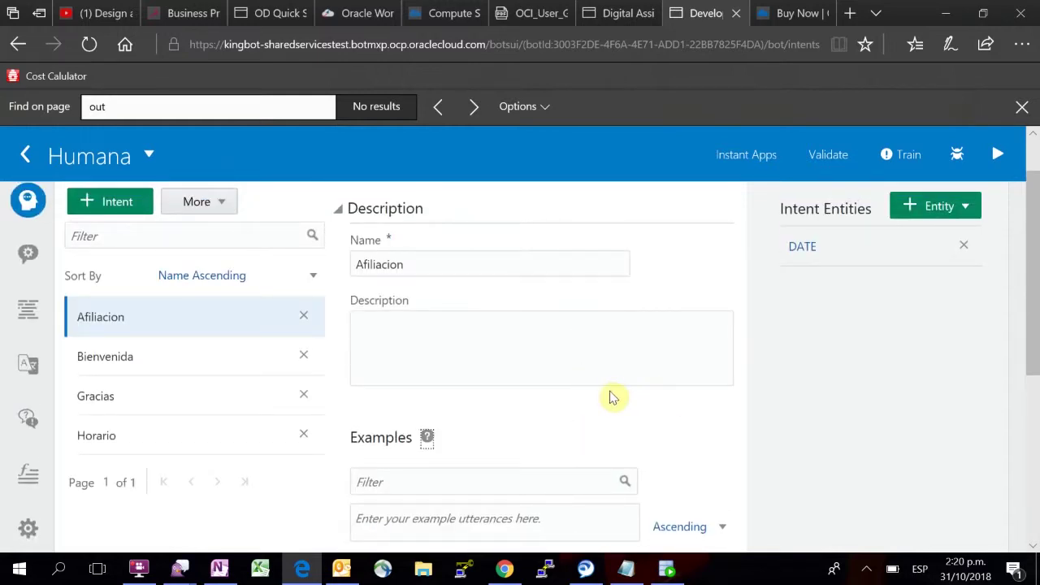
scroll(612, 398, down, 1)
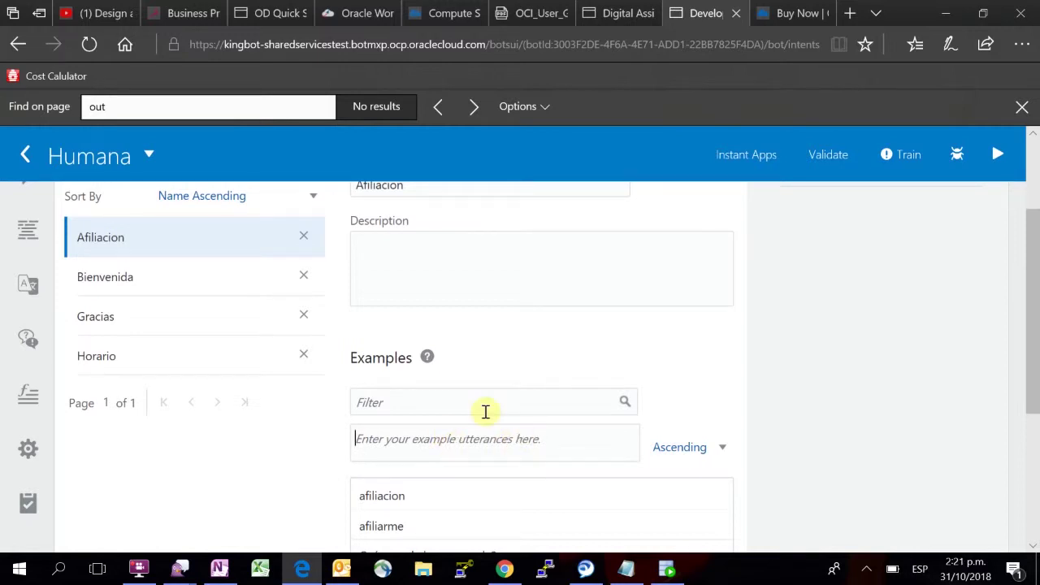
Step: Add 'afiliar' to the Afiliacion examples, bringing the list to 10 utterances
scroll(481, 414, down, 1)
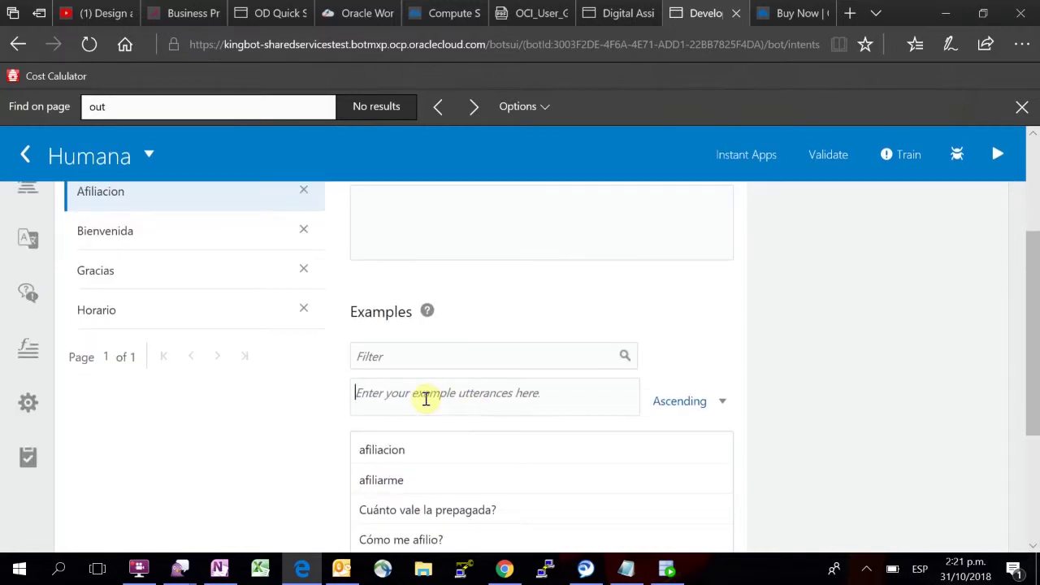
text(afiliar)
key(Return)
scroll(491, 410, down, 3)
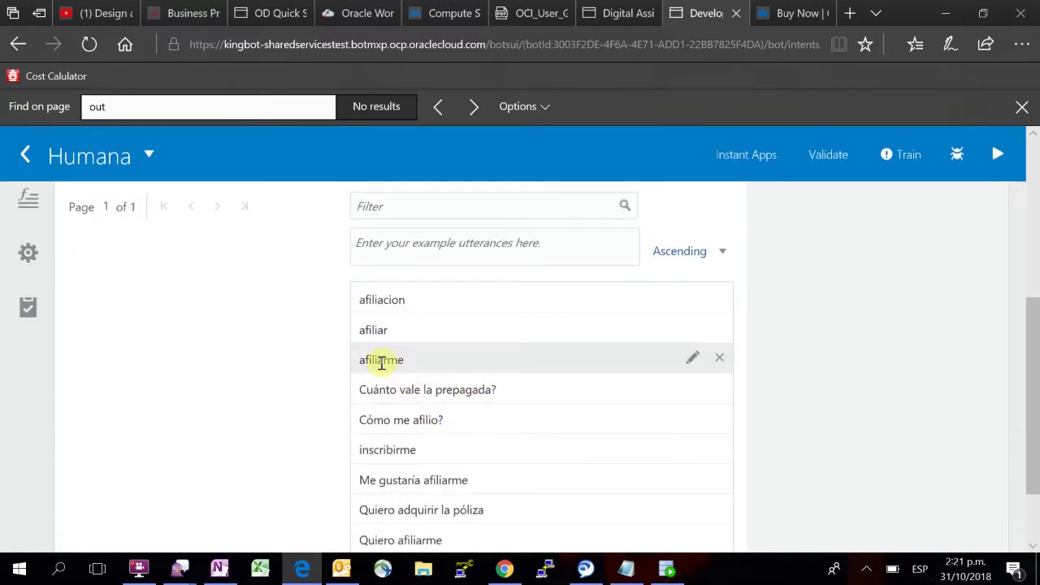
scroll(441, 542, down, 2)
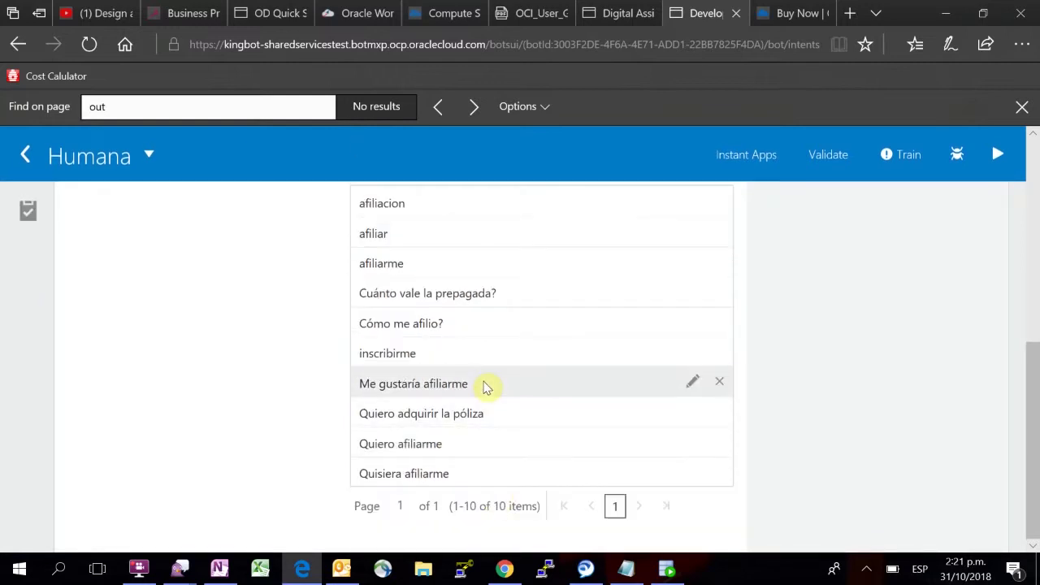
scroll(485, 387, up, 10)
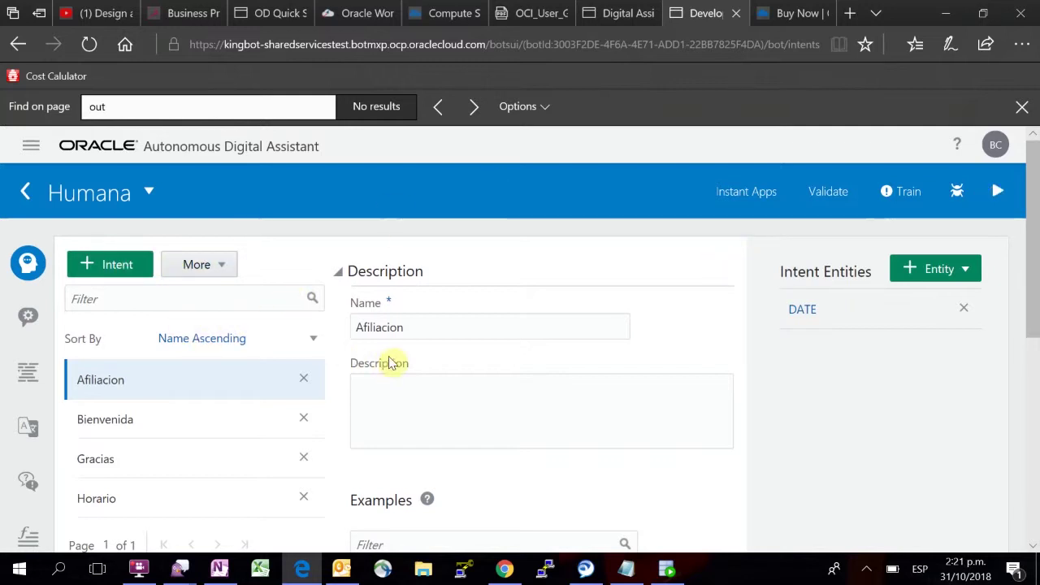
scroll(271, 347, down, 1)
scroll(271, 348, down, 1)
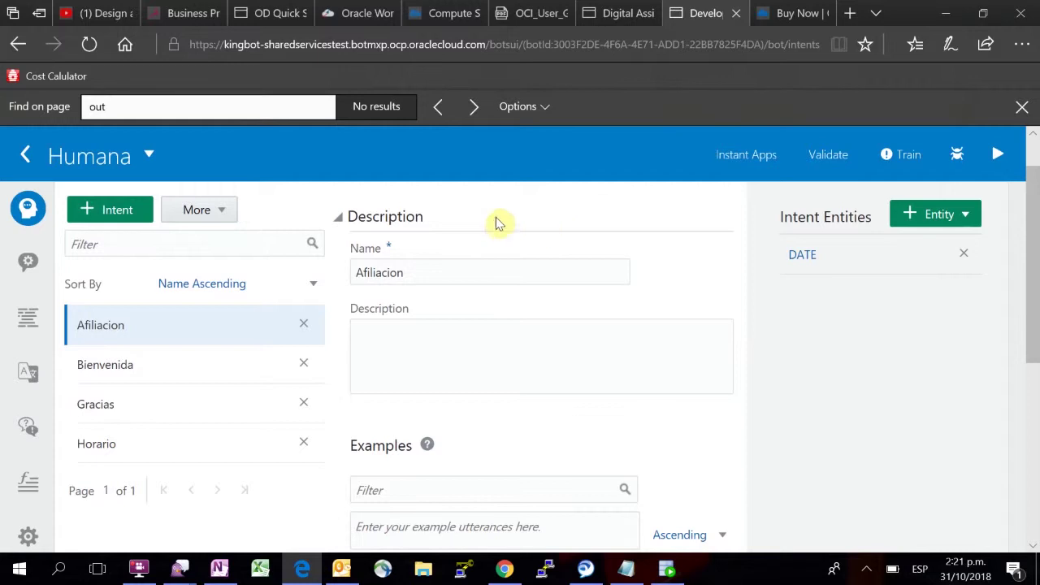
click(997, 152)
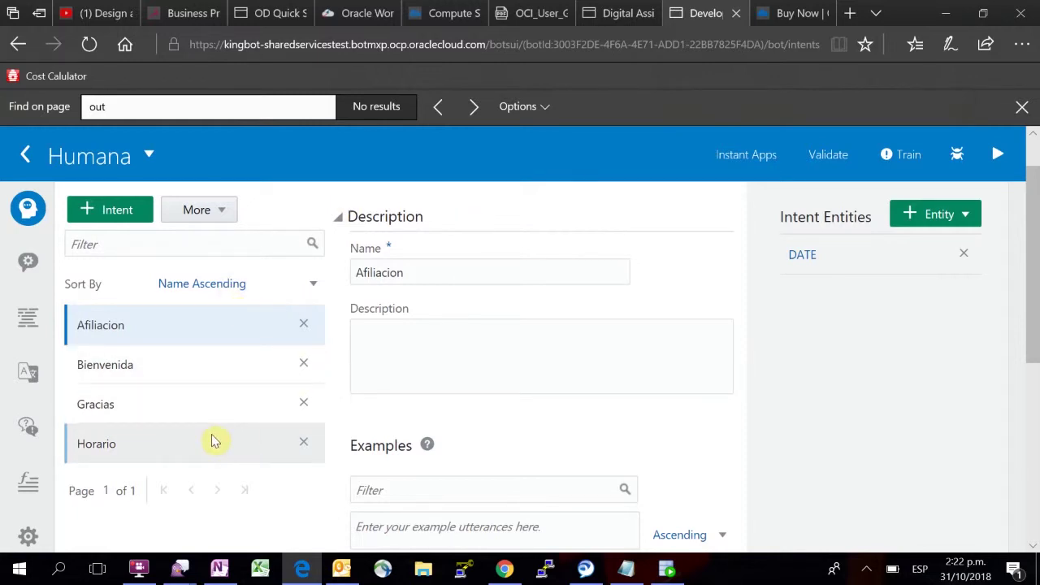
Step: Open the Horario intent and browse the addable entities such as DATE, ESTADO_CIVIL, GENERO, NOMBRE
click(214, 441)
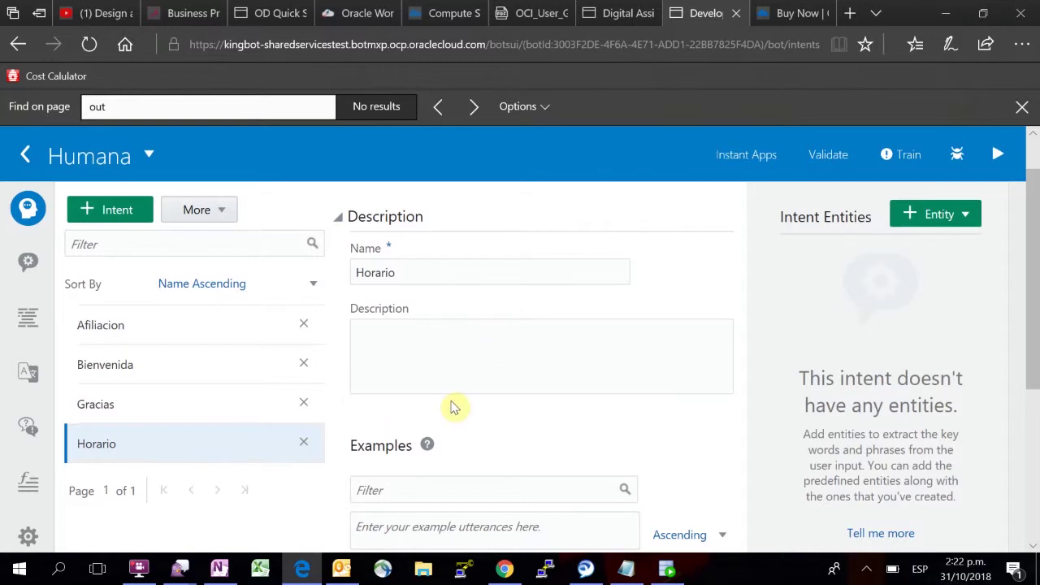
click(935, 215)
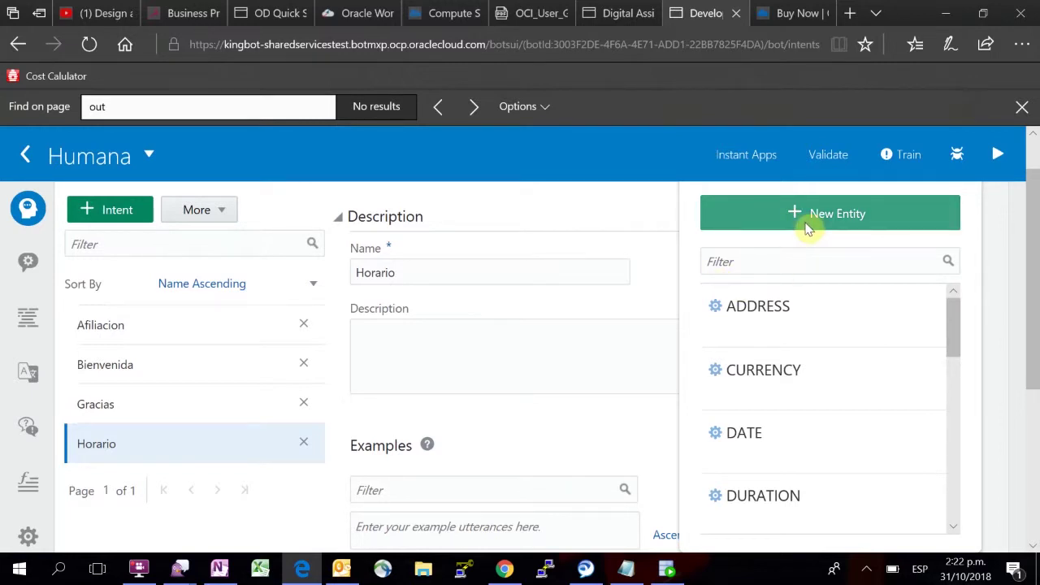
scroll(829, 341, down, 5)
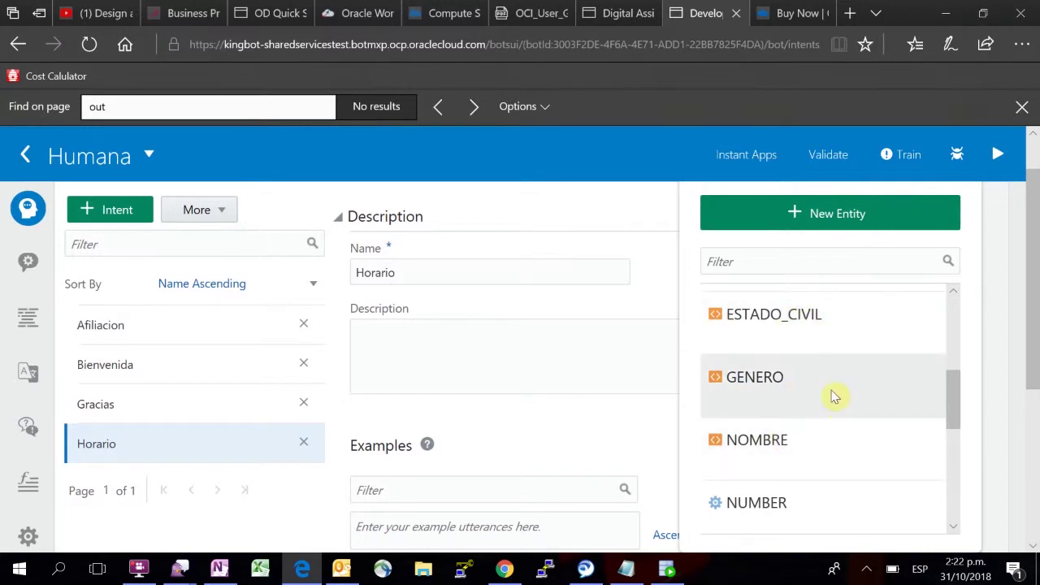
scroll(834, 396, up, 2)
scroll(835, 396, up, 4)
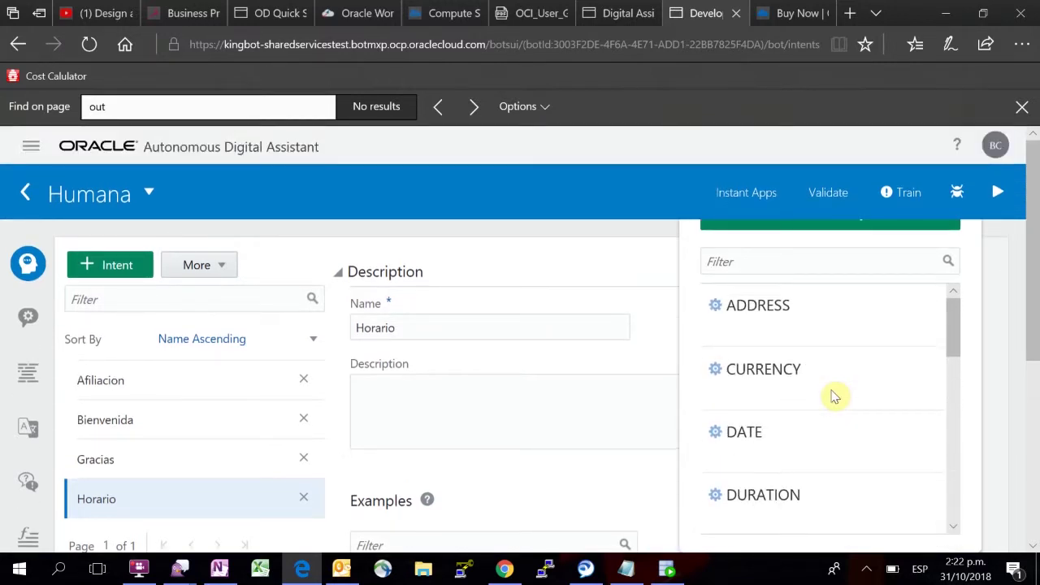
scroll(1036, 250, down, 2)
scroll(1036, 250, up, 2)
scroll(1036, 250, down, 1)
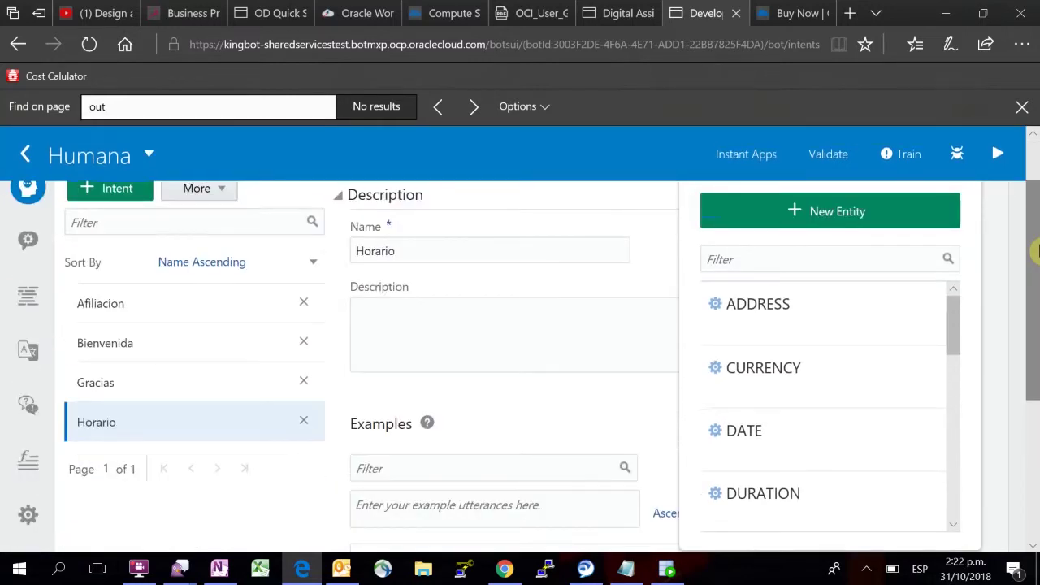
Step: Start a new entity named Horario, leaving the value form without adding any value
click(854, 216)
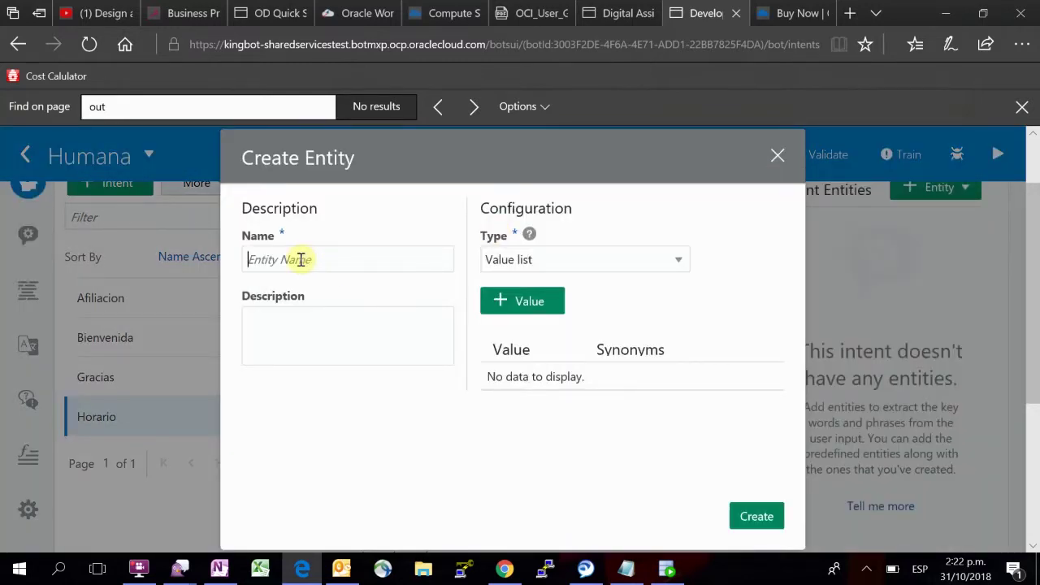
text(Horario)
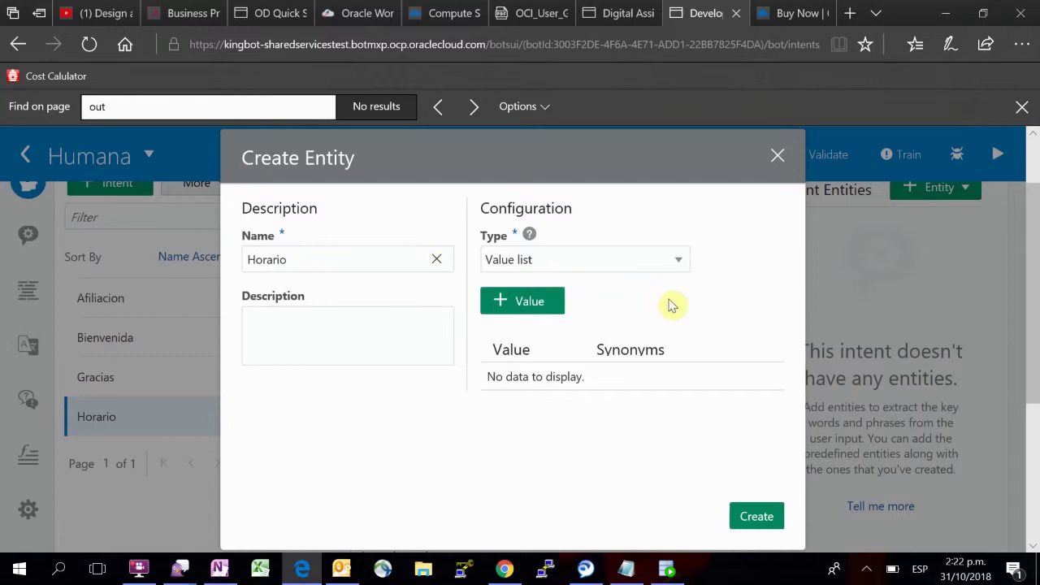
click(554, 301)
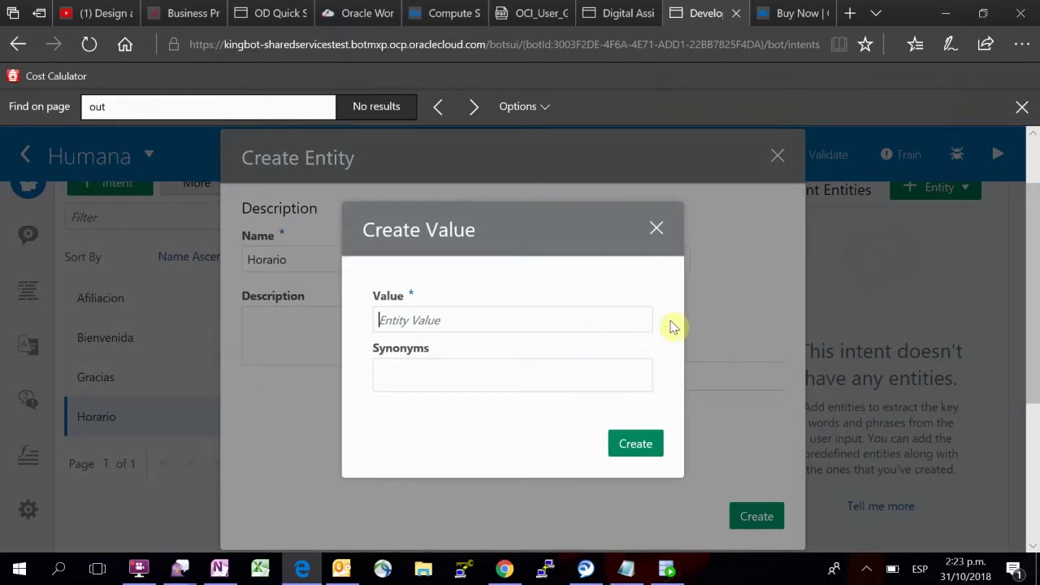
click(399, 322)
click(658, 230)
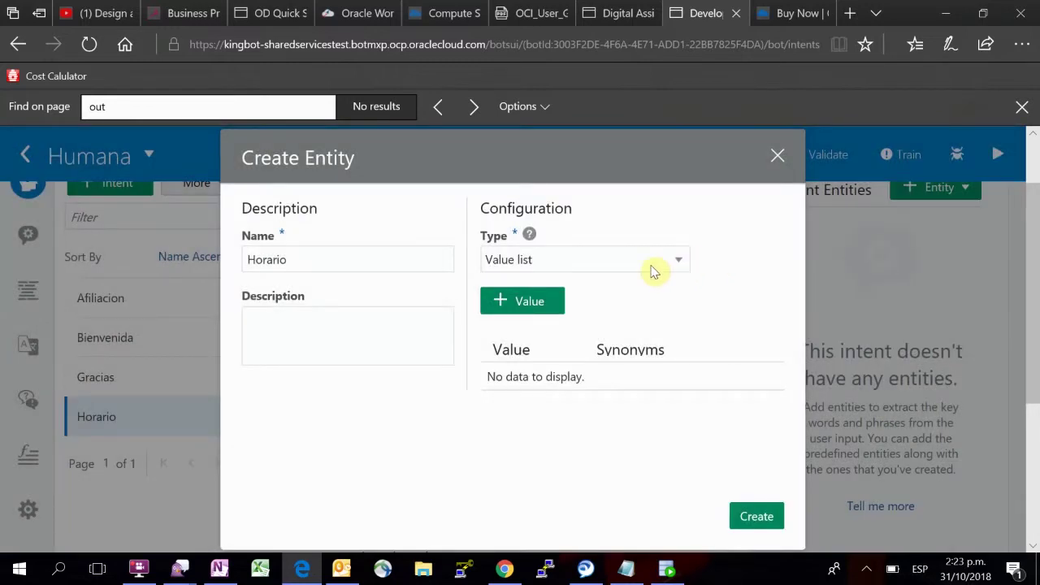
Step: Check the entity type help and set the Horario type to Value list
click(529, 234)
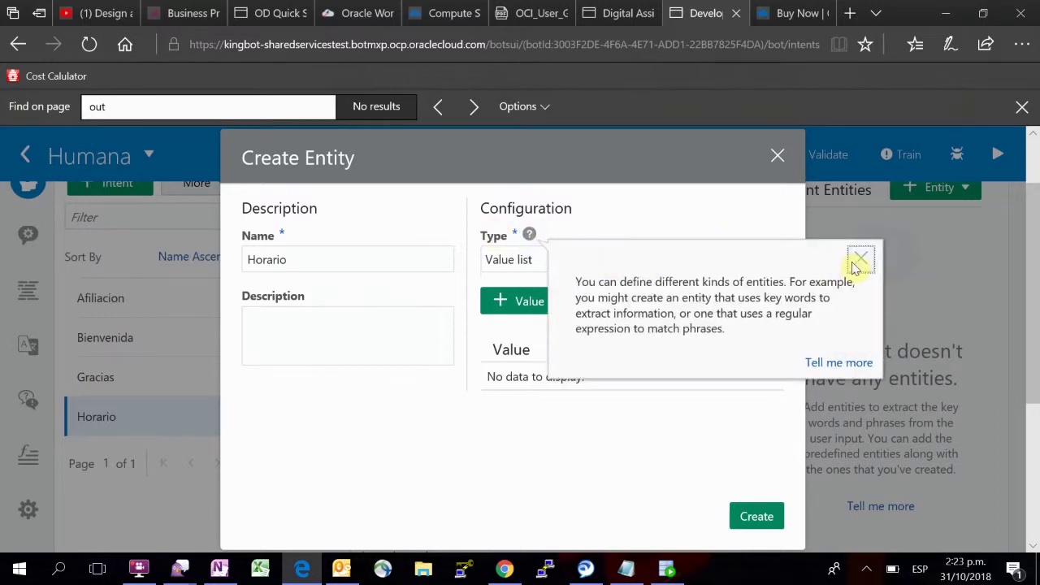
click(859, 260)
click(677, 260)
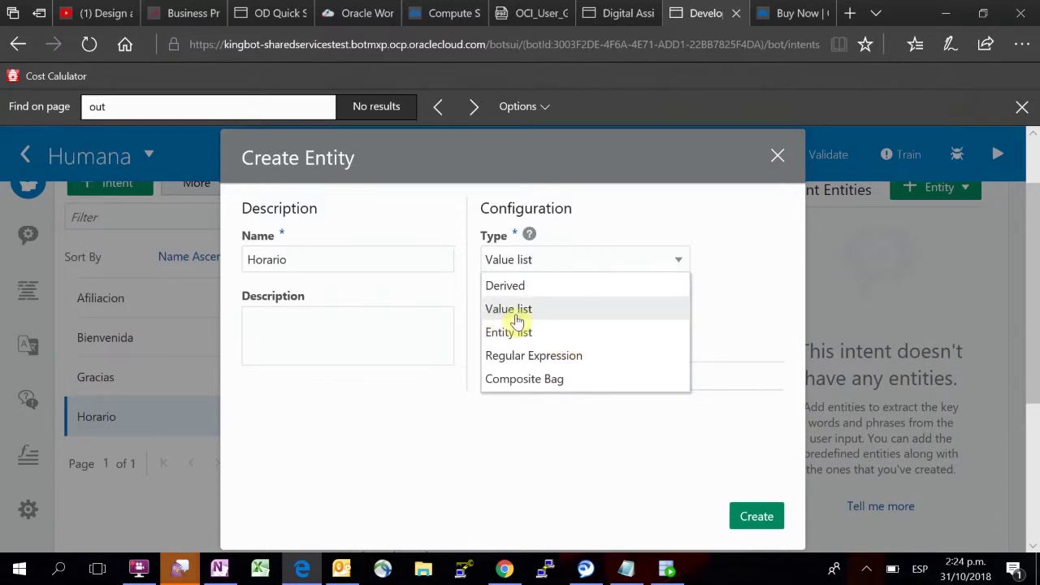
click(515, 317)
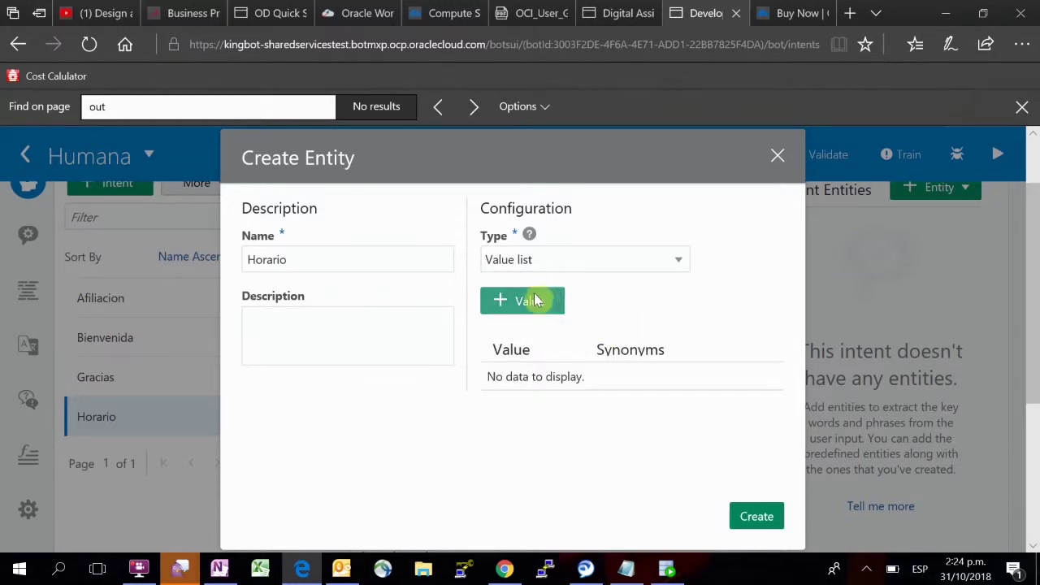
click(530, 301)
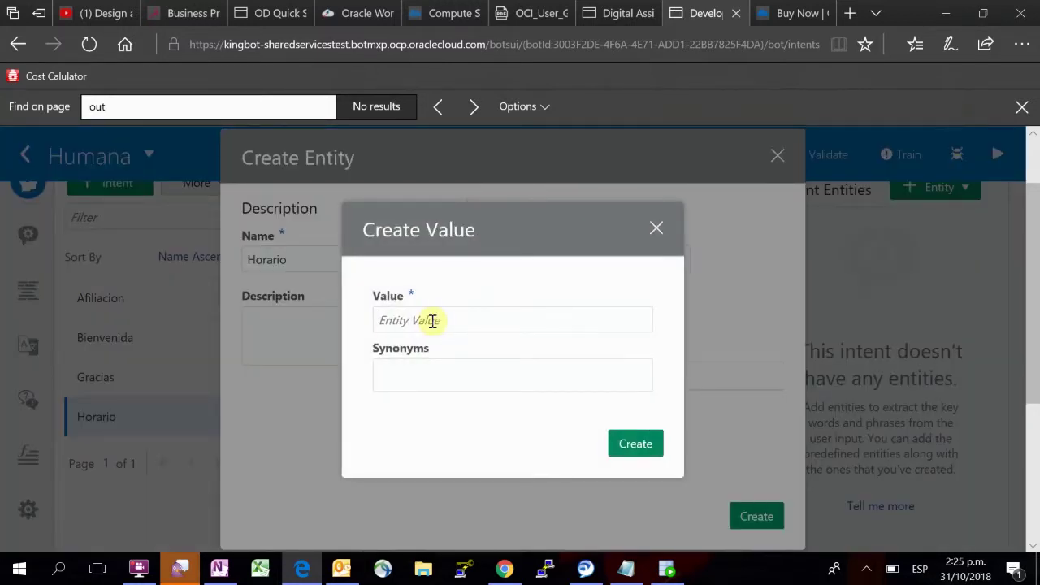
Step: Create the value Diurno with synonyms Dia, mañana and horario mañana
text(Diurno)
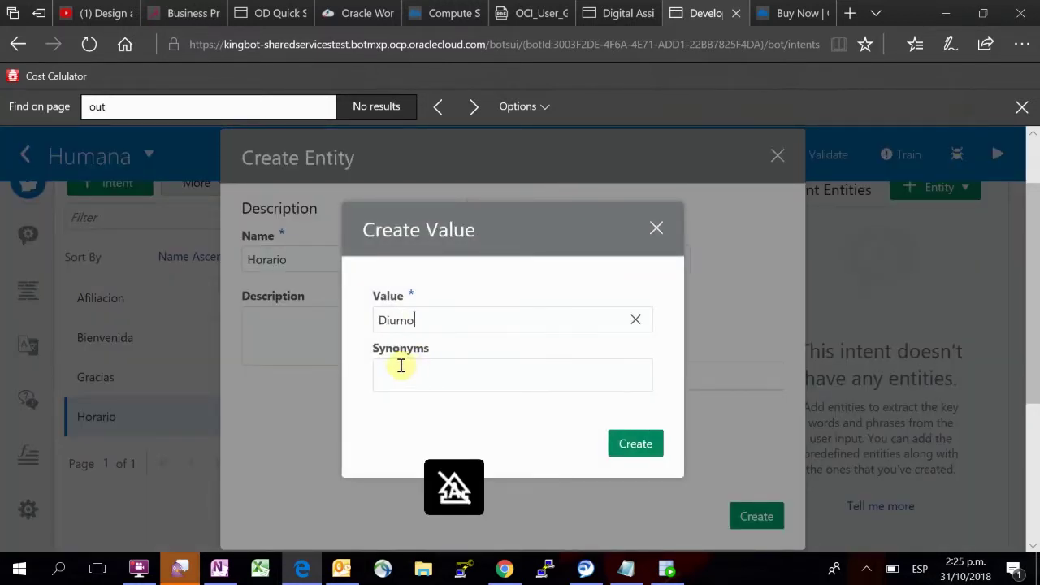
click(400, 365)
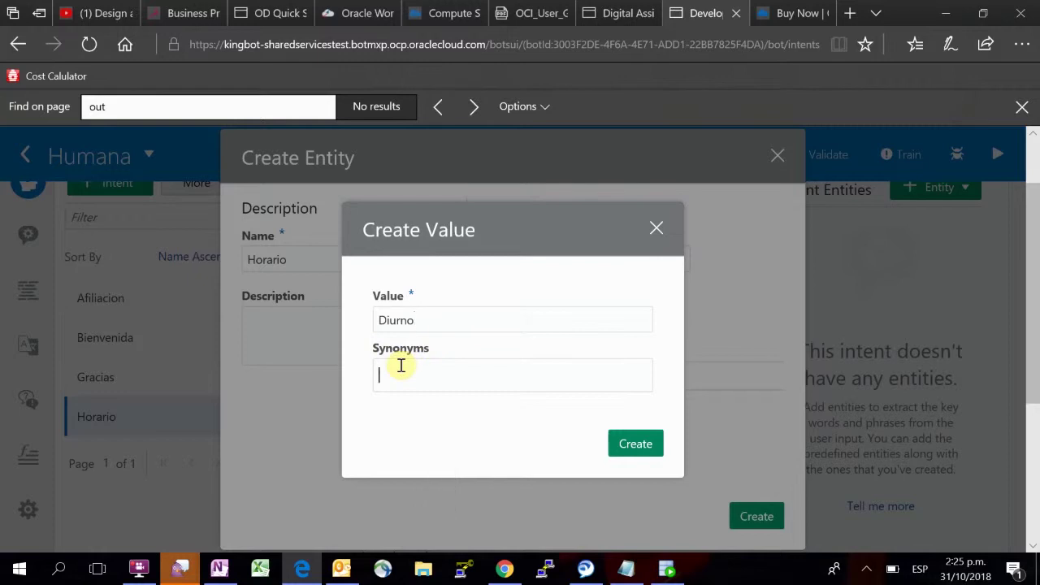
text(Dia,)
key(Return)
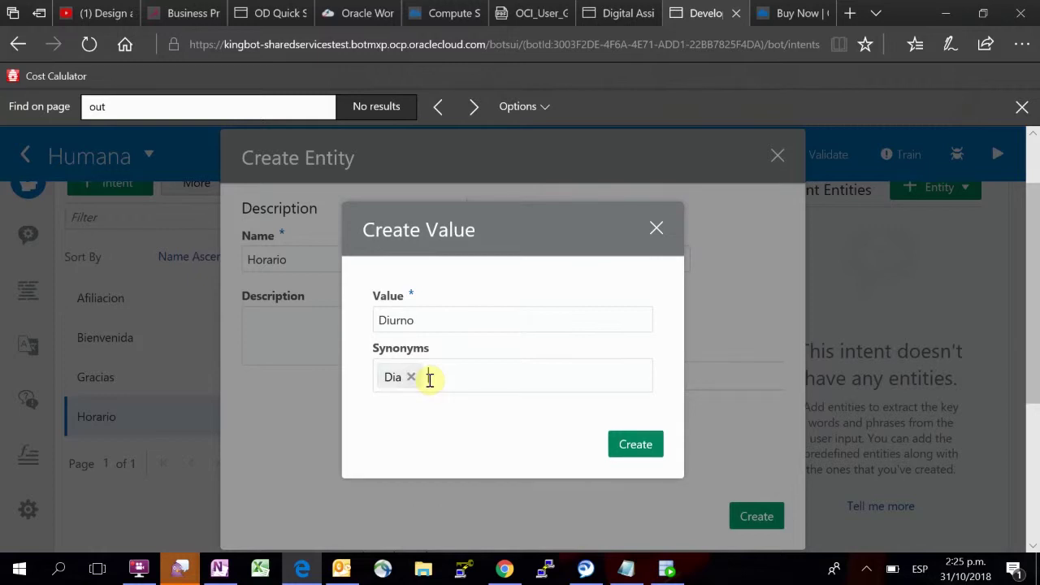
text(mañana)
key(Return)
text(ho)
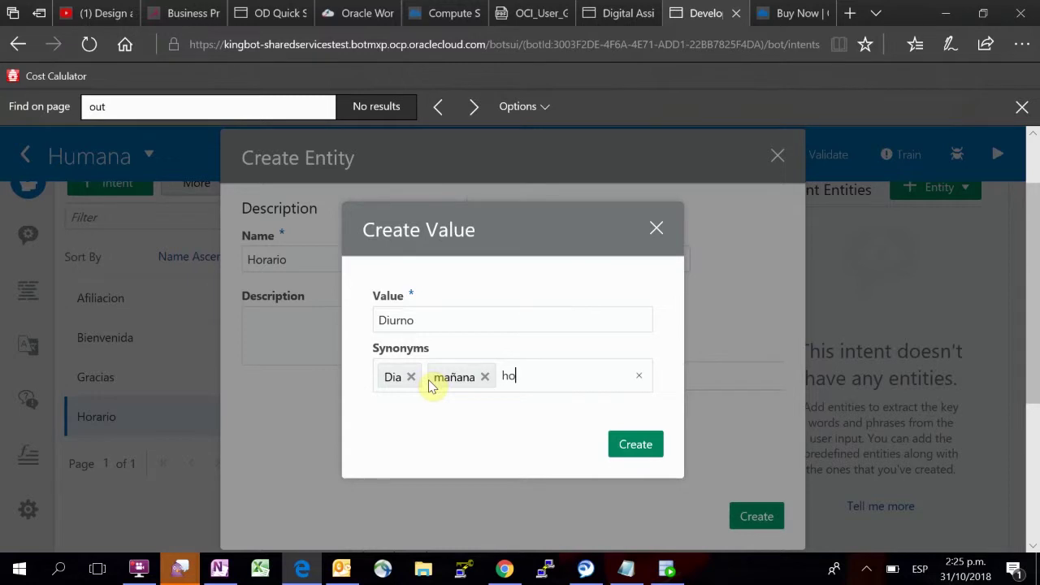
text(rario mañana,)
key(Return)
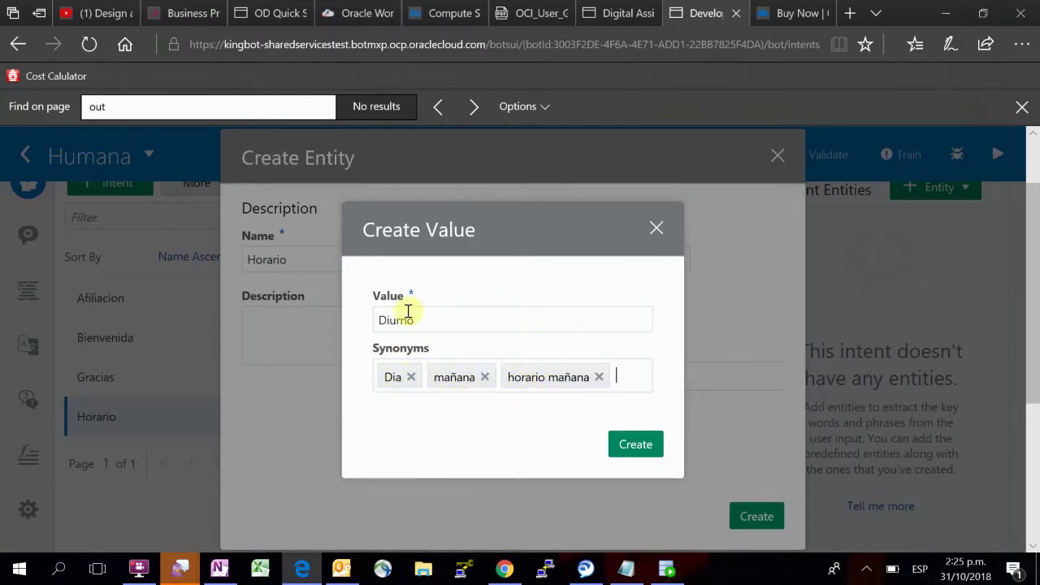
click(624, 445)
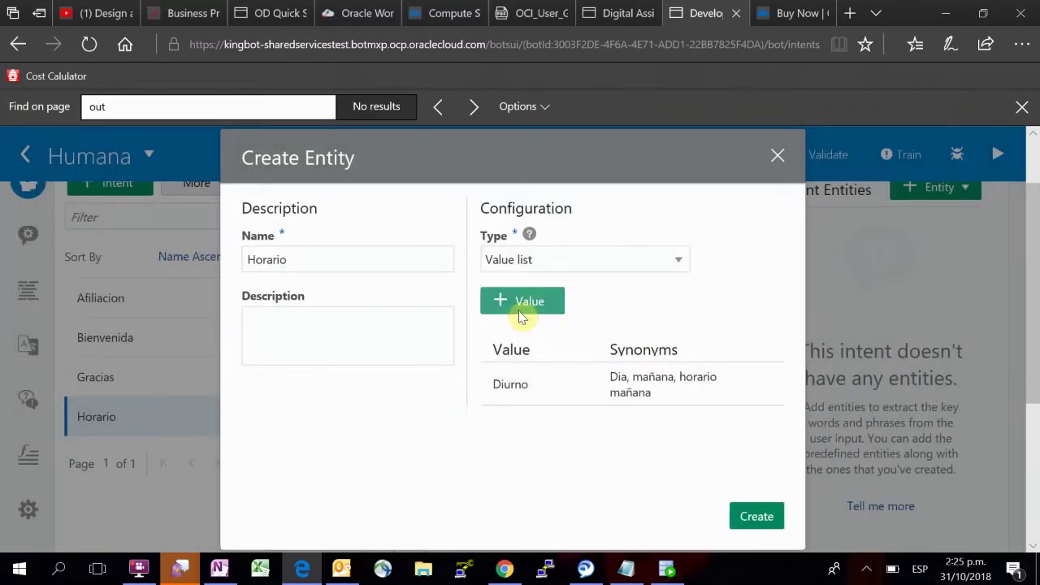
Step: Create a second Horario value, Nocturno, with synonyms Noche and tarde
click(522, 300)
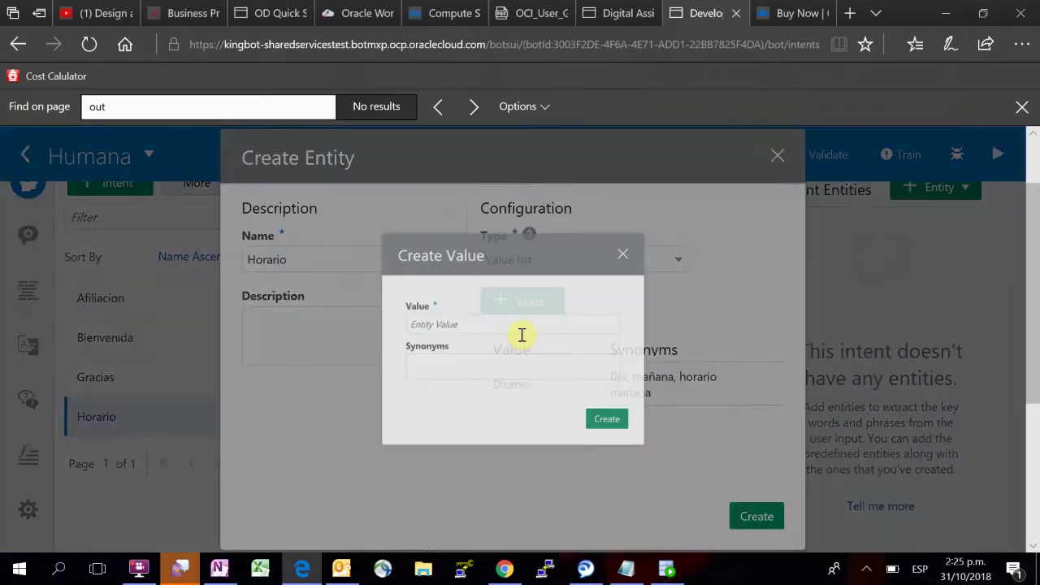
text(Noc)
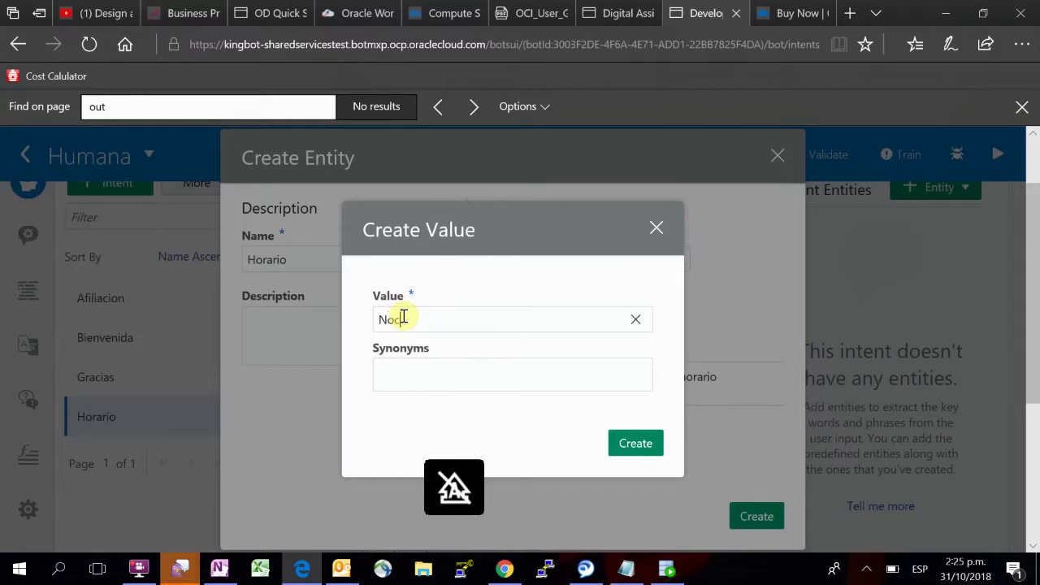
text(turno)
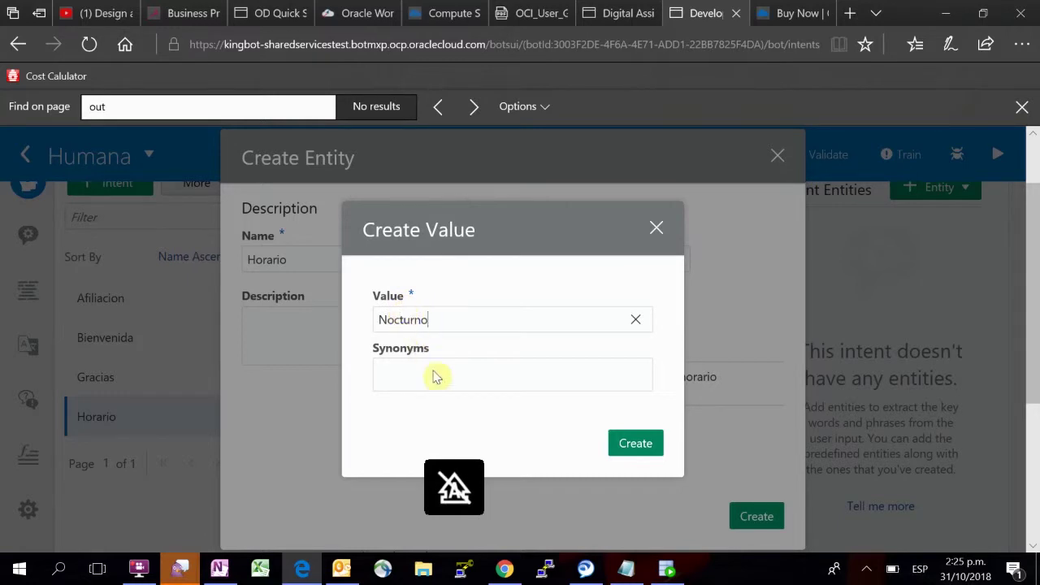
click(410, 379)
text(Noche, )
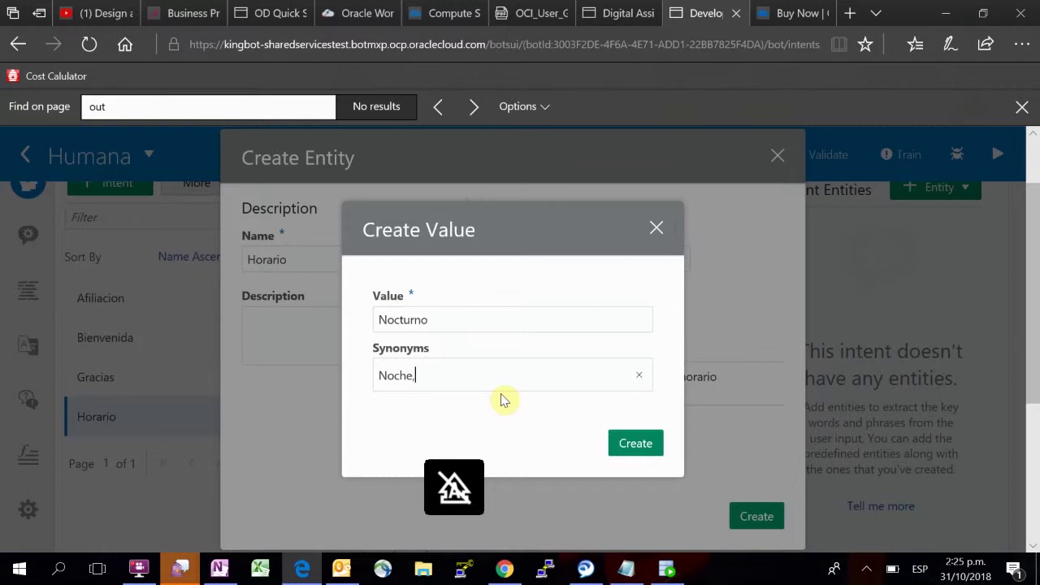
text(tarde)
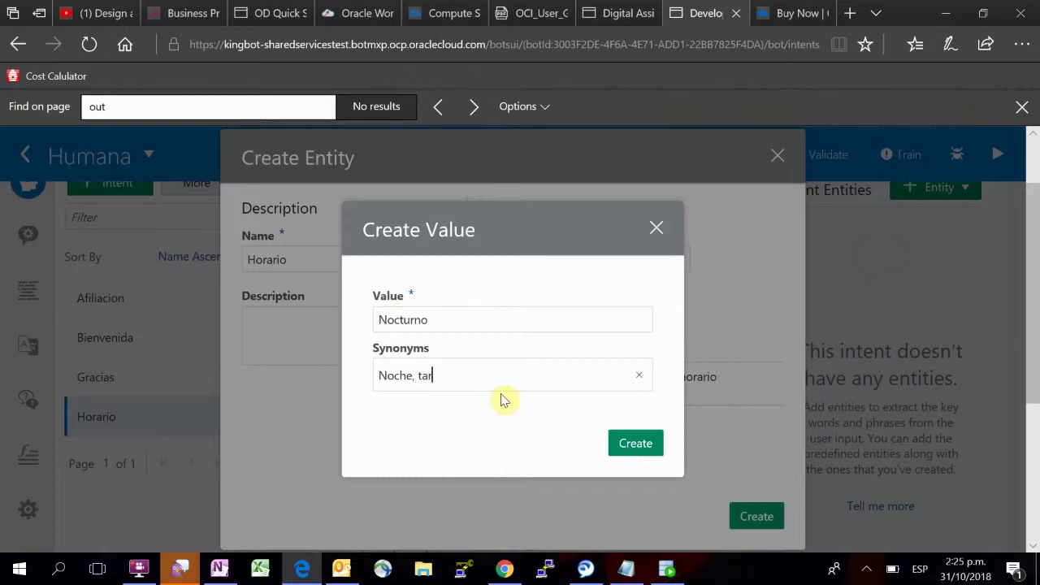
key(Return)
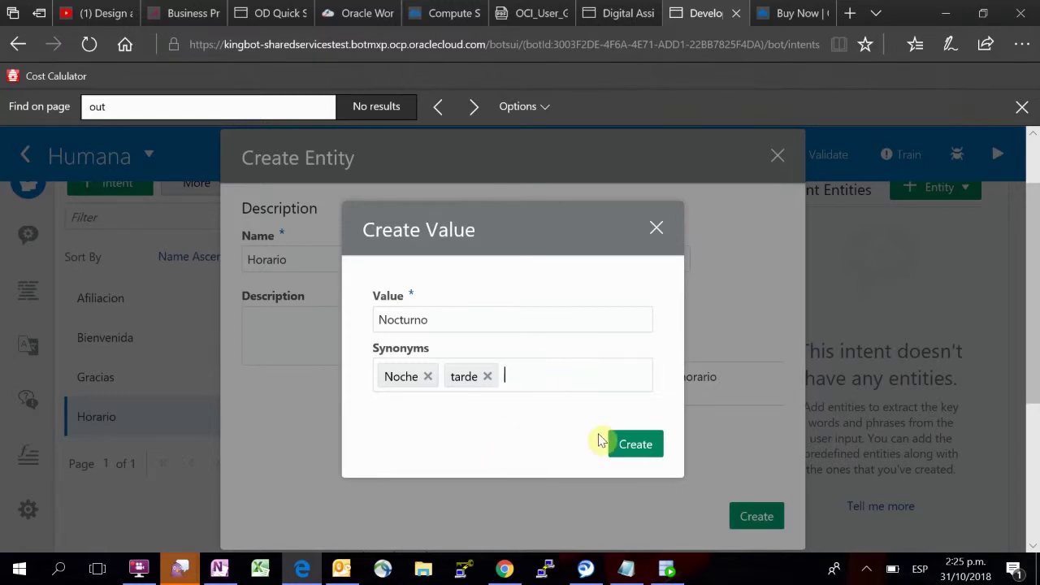
click(633, 447)
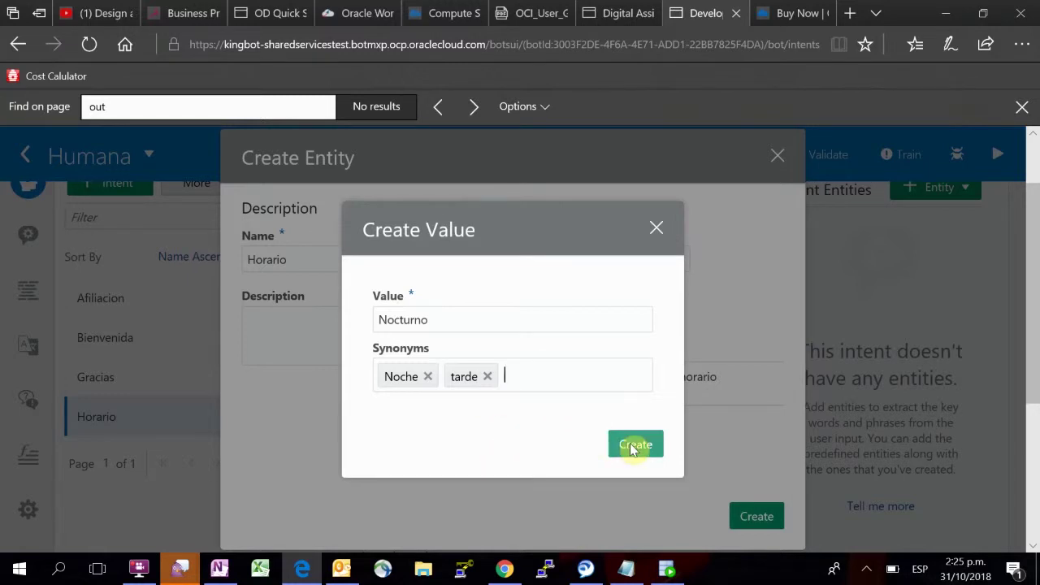
click(633, 447)
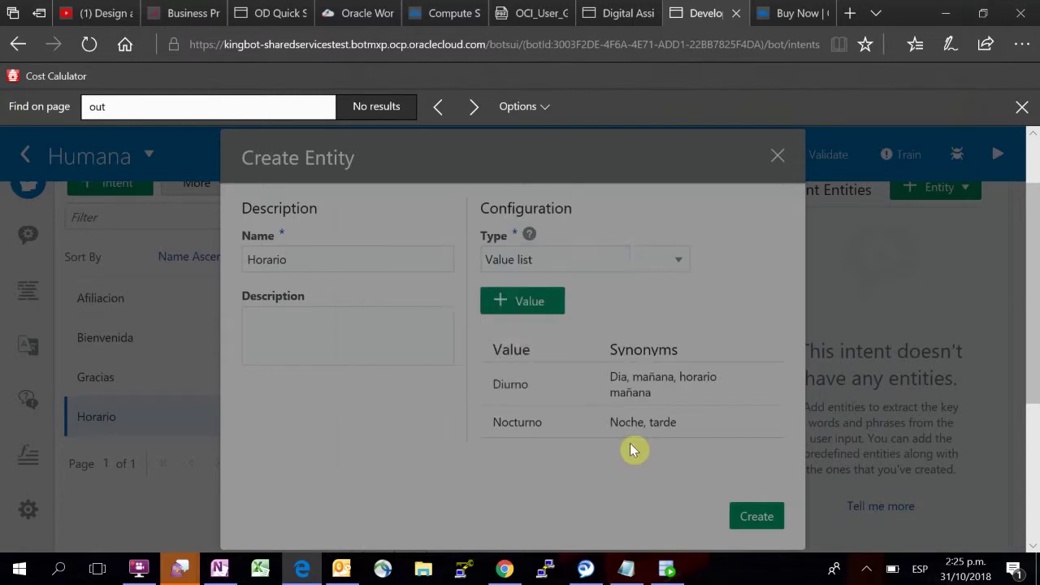
scroll(412, 261, up, 1)
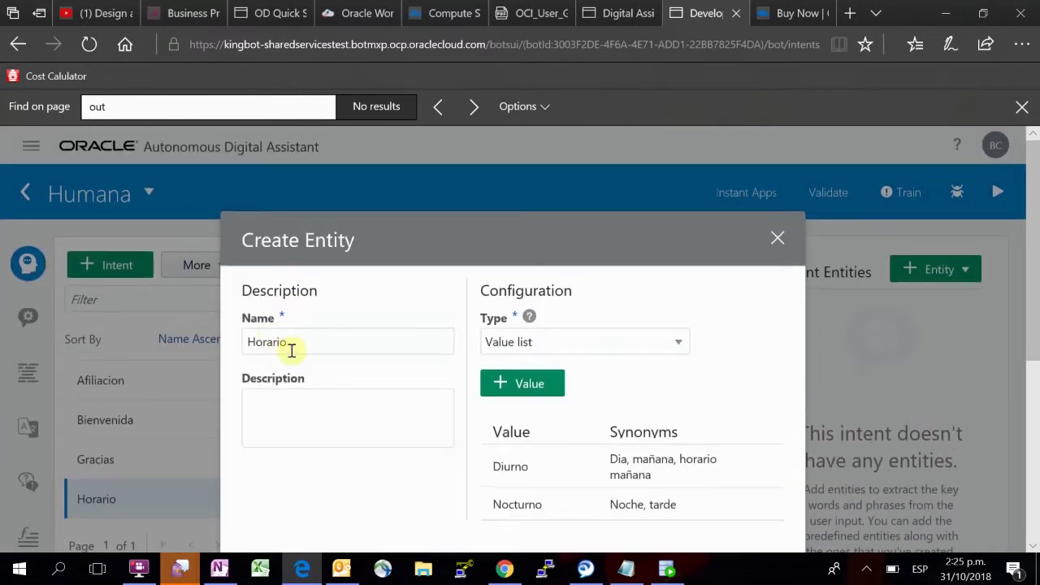
Step: Close the Create Entity dialog and browse the Humana bot's entity list
click(777, 242)
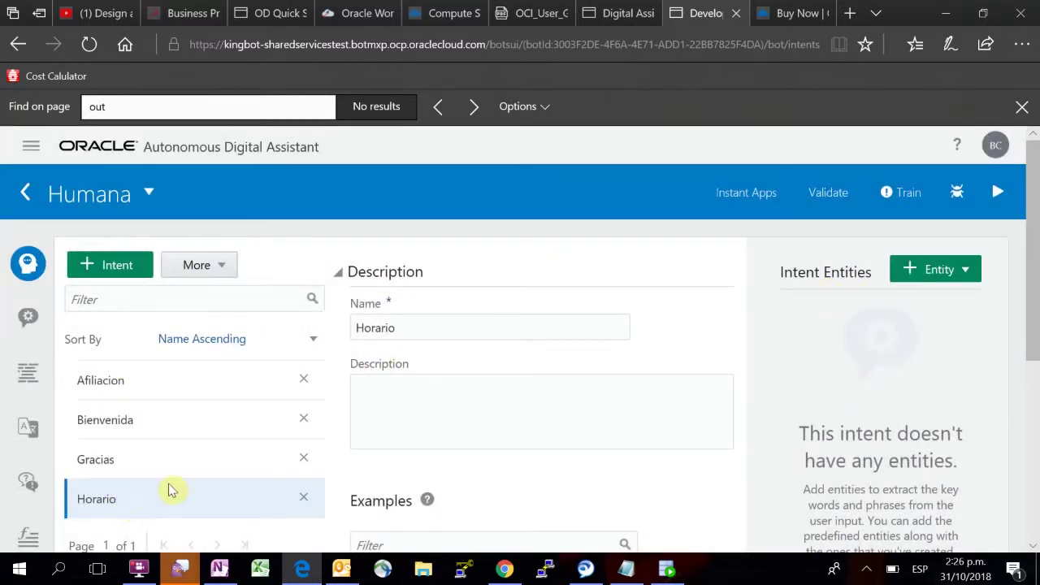
scroll(475, 338, down, 1)
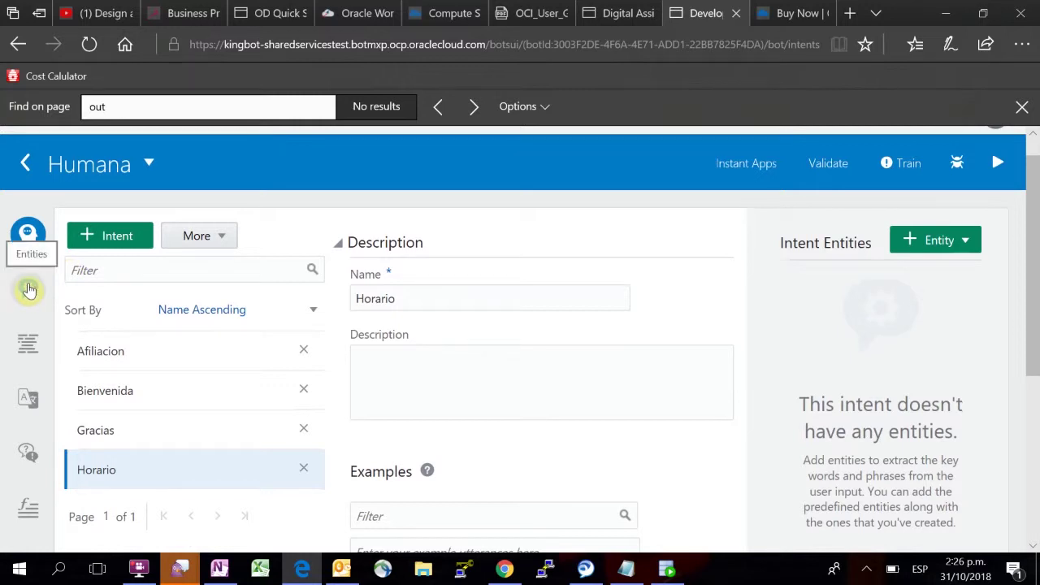
click(29, 290)
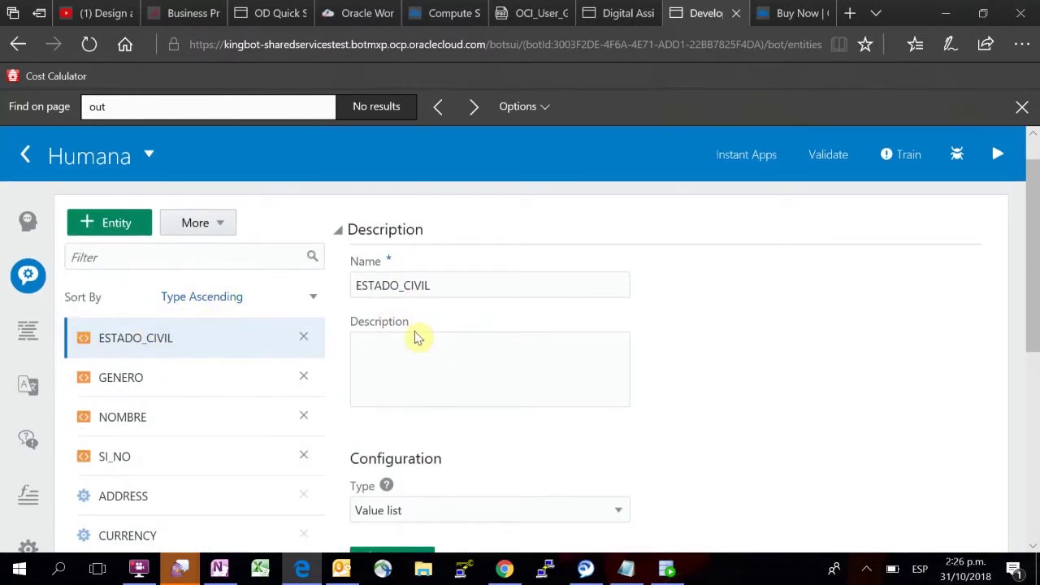
scroll(416, 337, down, 1)
scroll(417, 337, down, 2)
scroll(460, 383, down, 2)
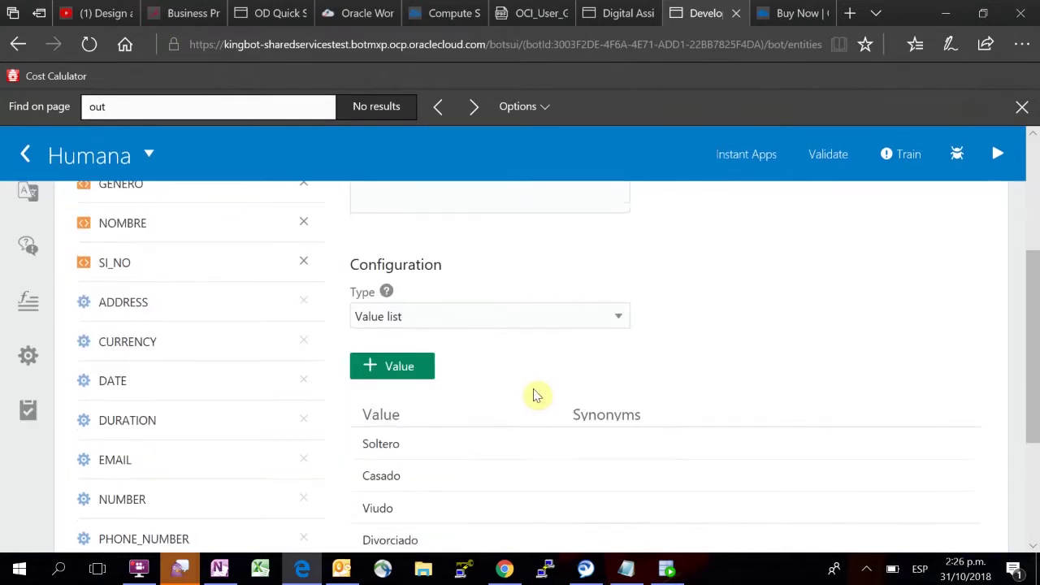
scroll(536, 395, down, 3)
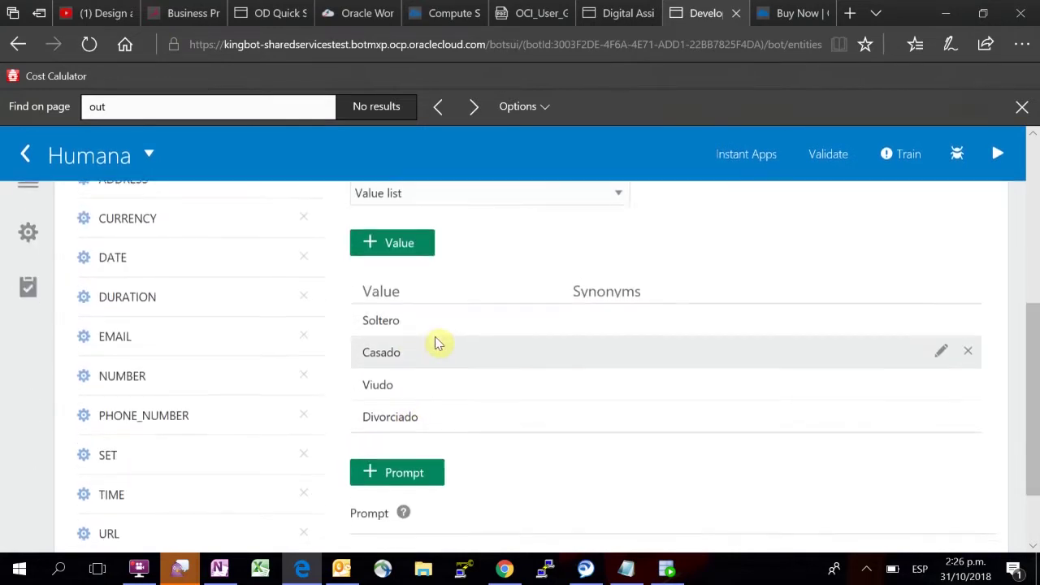
scroll(437, 342, down, 2)
scroll(436, 343, up, 3)
scroll(436, 343, up, 3)
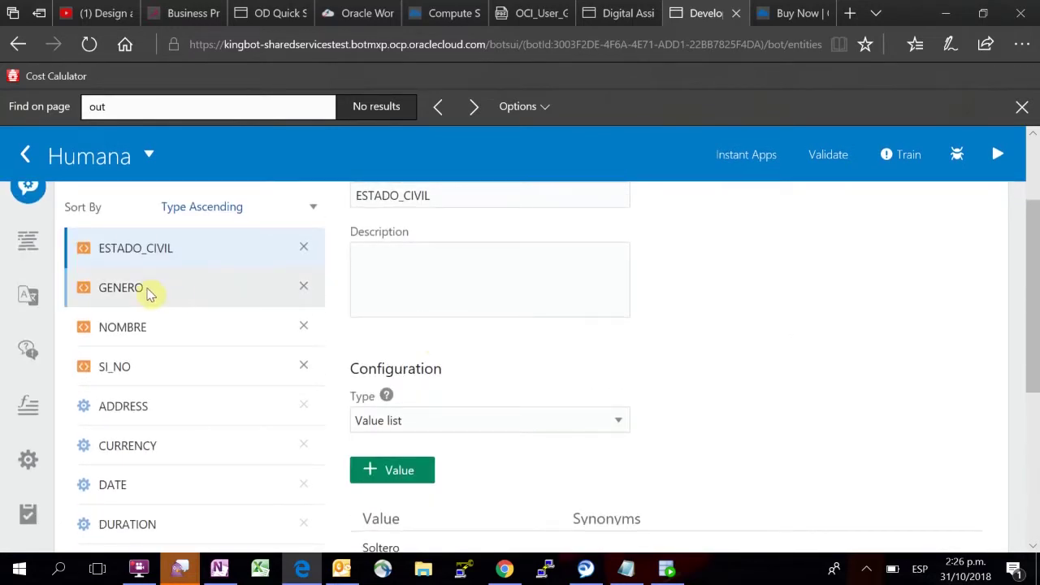
Step: Open the GENERO entity to review its Femenino and Masculino values
click(149, 294)
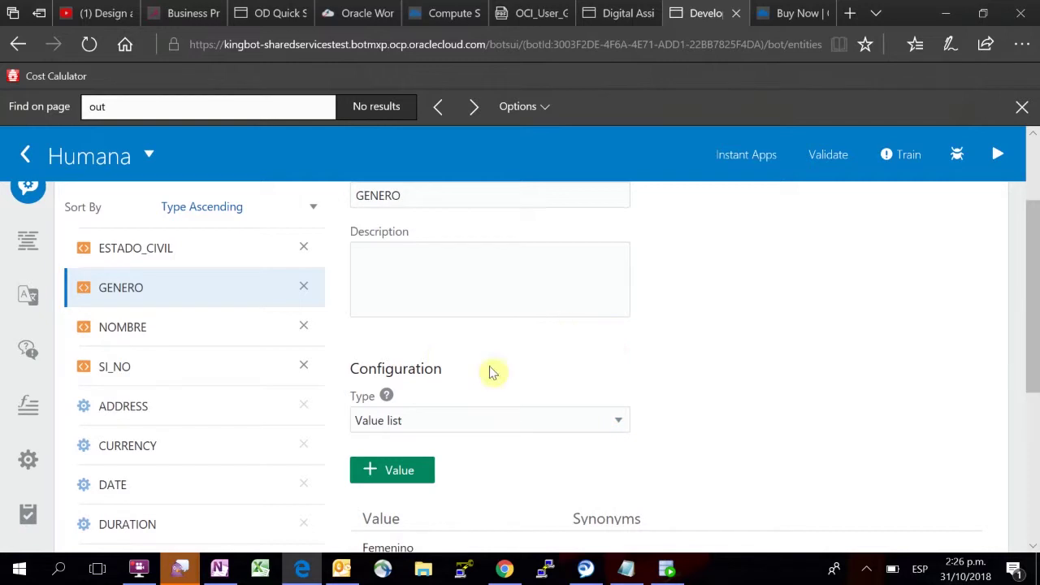
scroll(543, 351, down, 2)
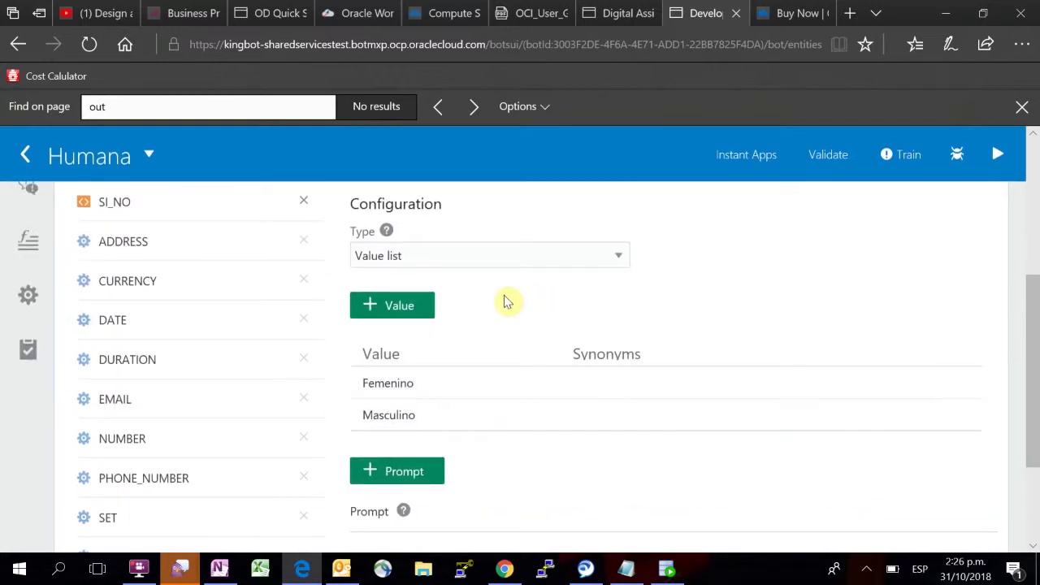
scroll(506, 303, up, 1)
scroll(505, 303, up, 3)
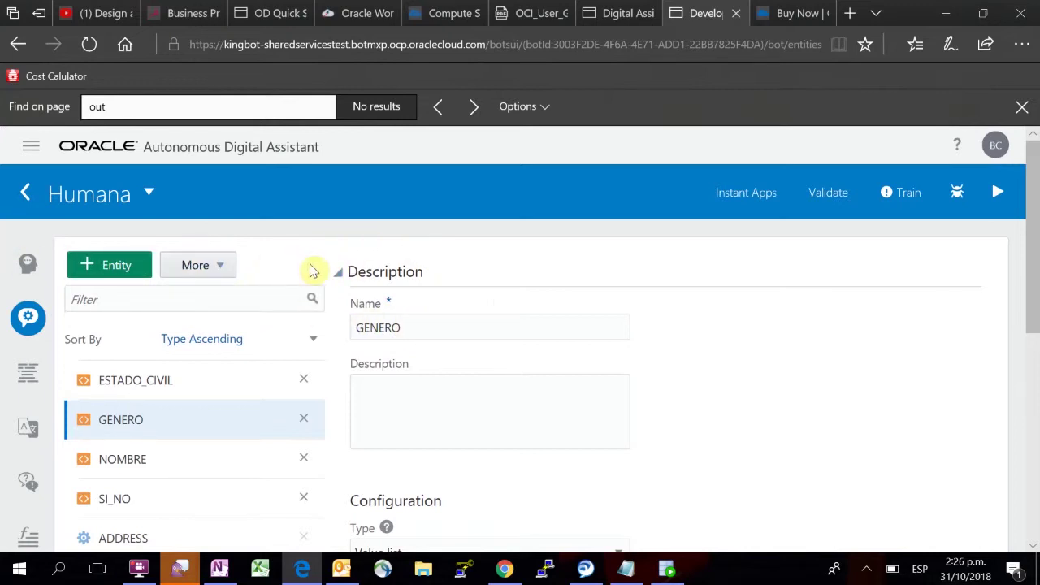
scroll(192, 304, down, 1)
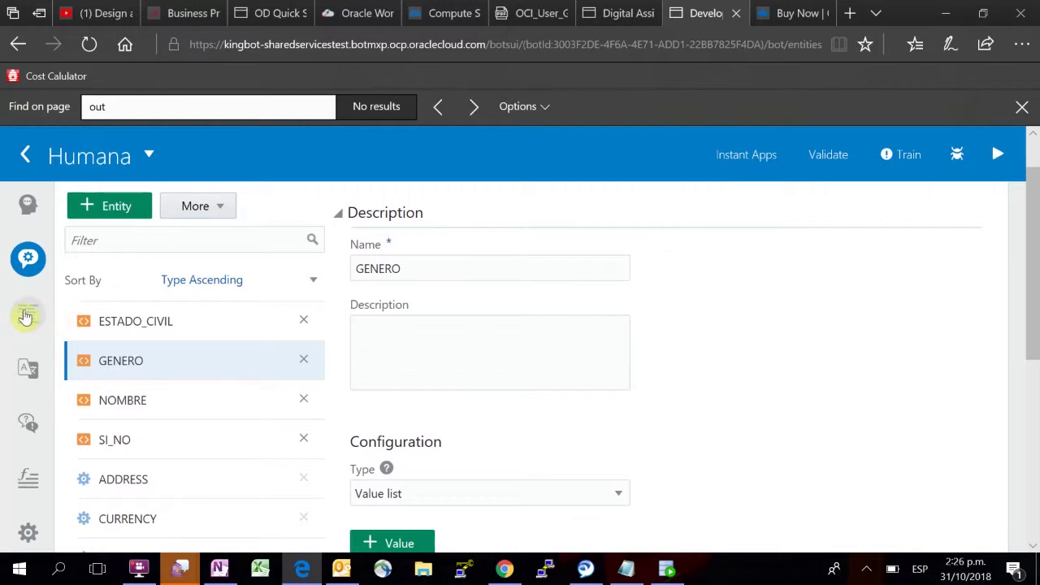
Step: Open the Humana flow YAML and review context variables like genero typed GENERO
click(25, 317)
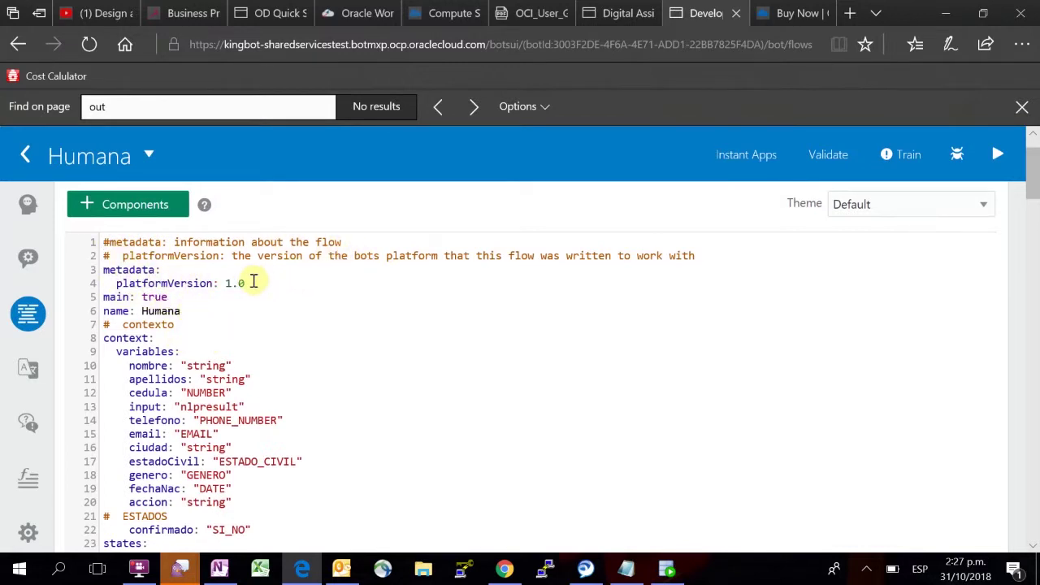
scroll(274, 280, down, 1)
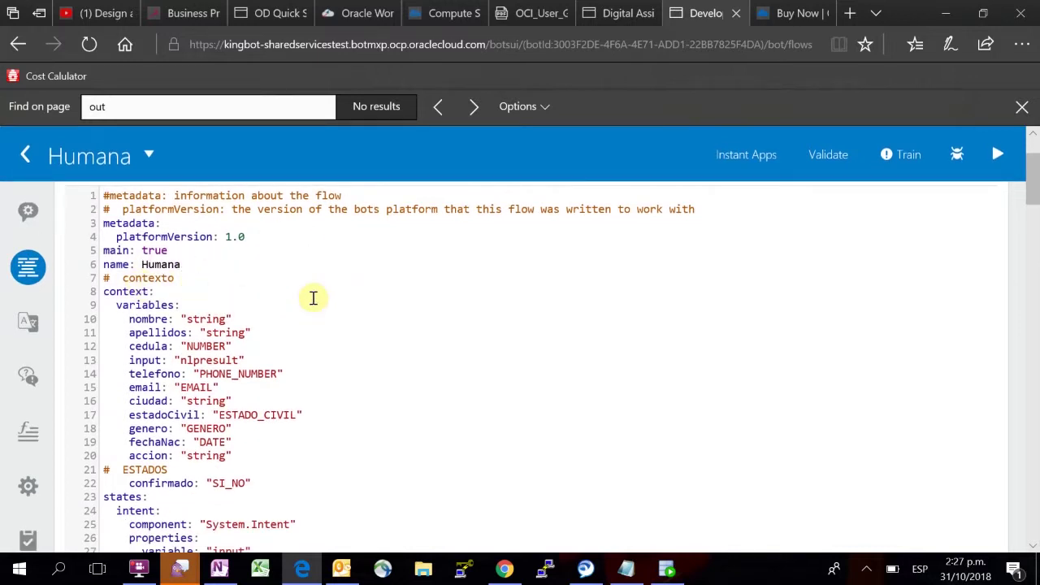
scroll(312, 299, down, 1)
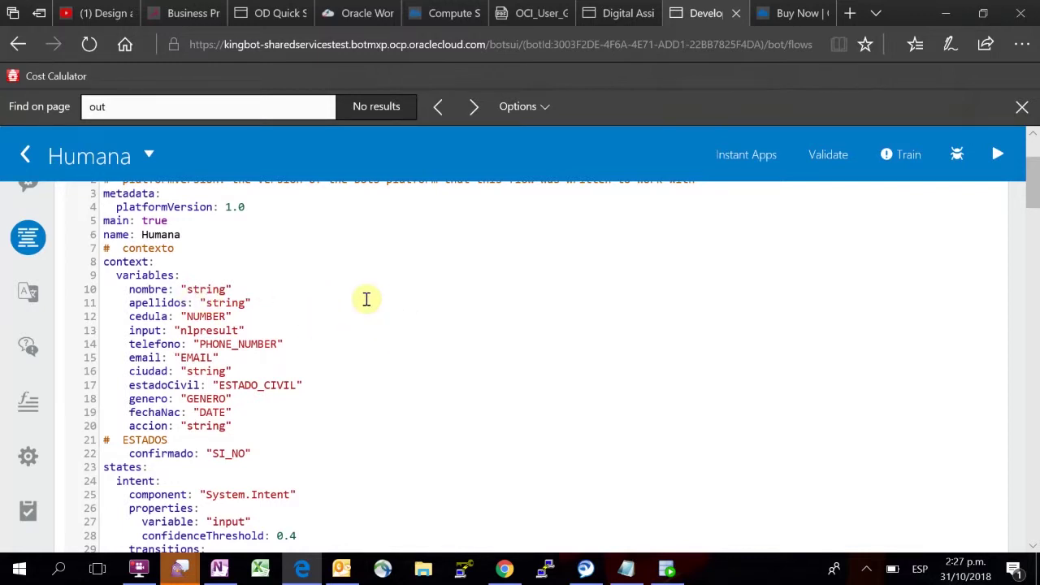
scroll(366, 300, down, 1)
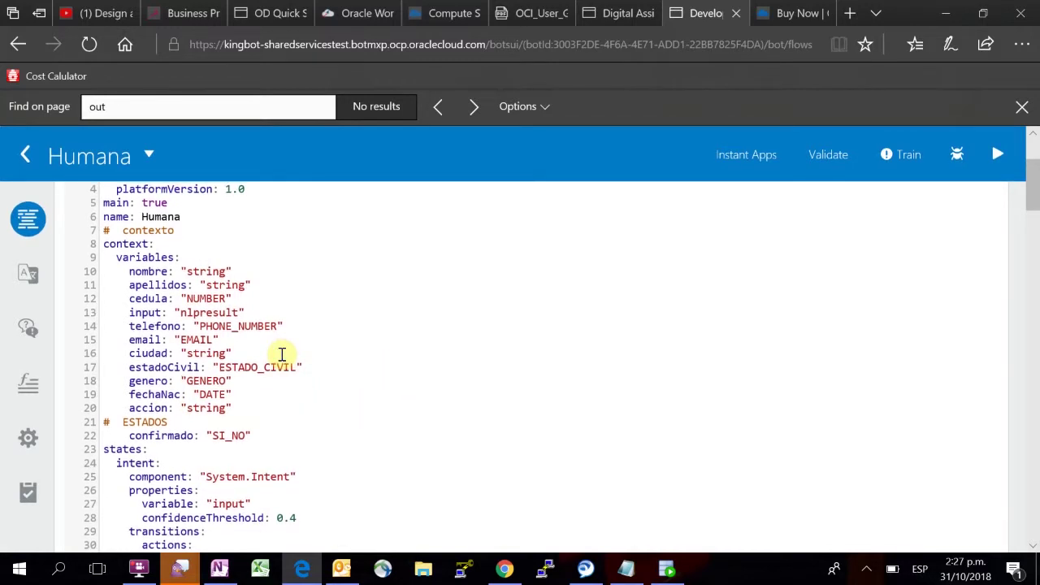
scroll(282, 354, down, 3)
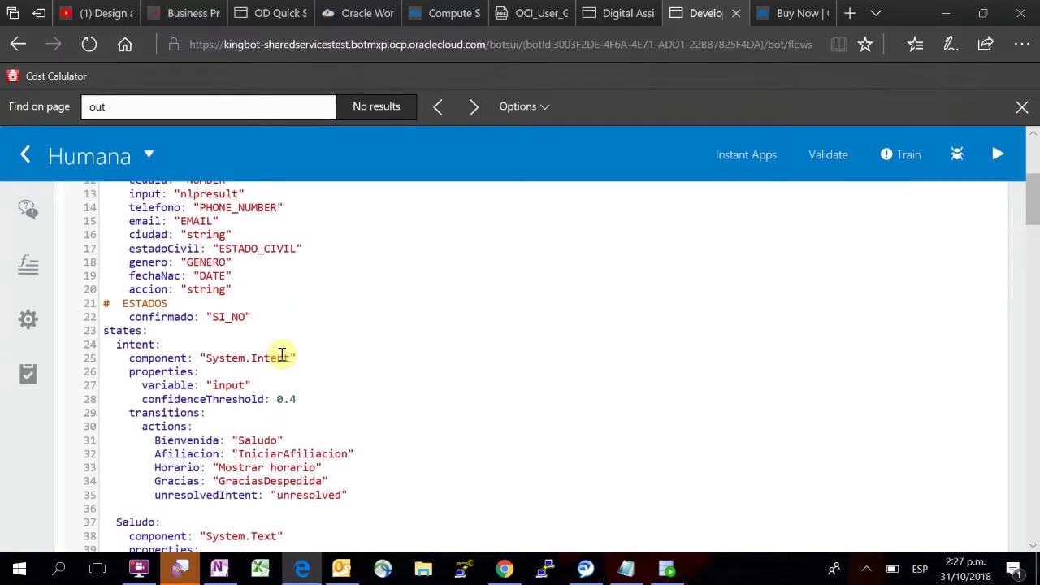
scroll(282, 354, up, 3)
scroll(282, 354, down, 3)
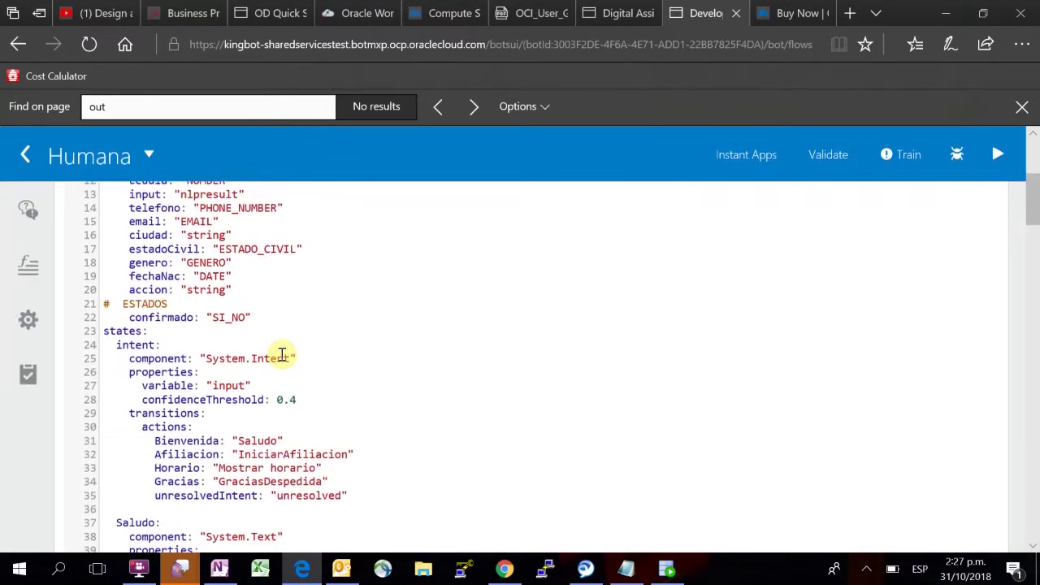
scroll(406, 343, down, 2)
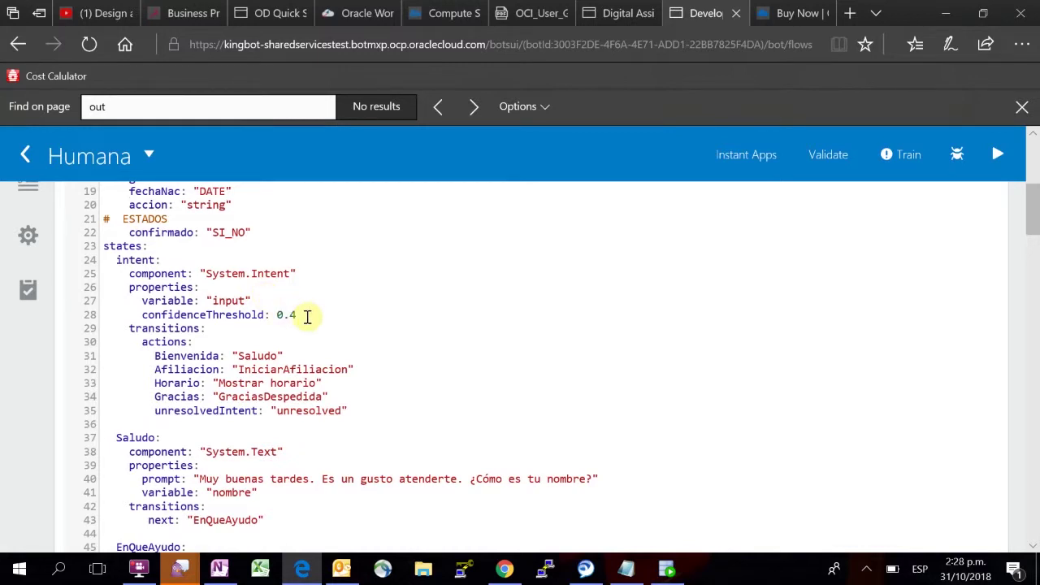
scroll(406, 336, down, 1)
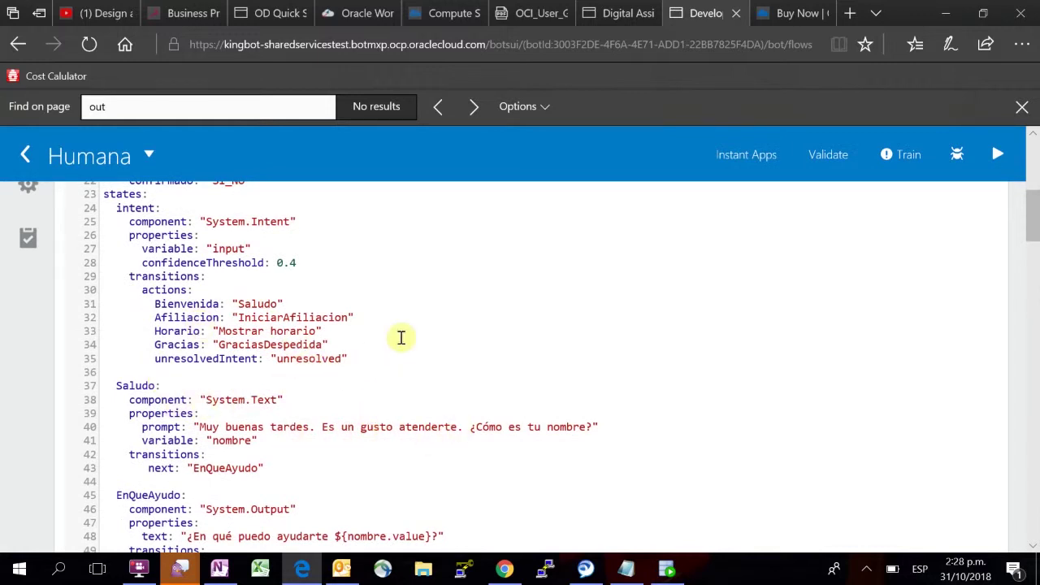
scroll(380, 362, down, 1)
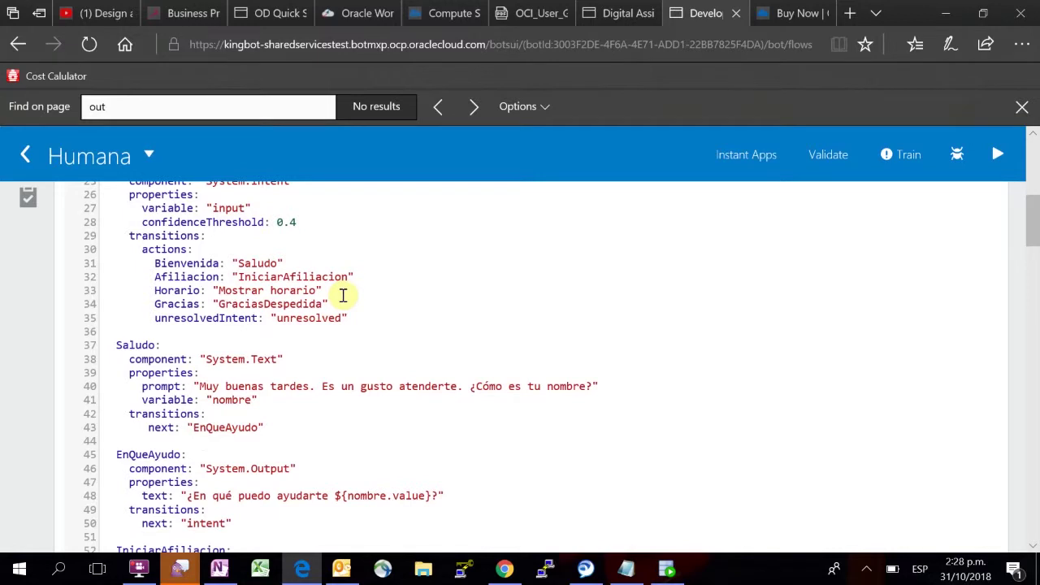
scroll(341, 295, up, 2)
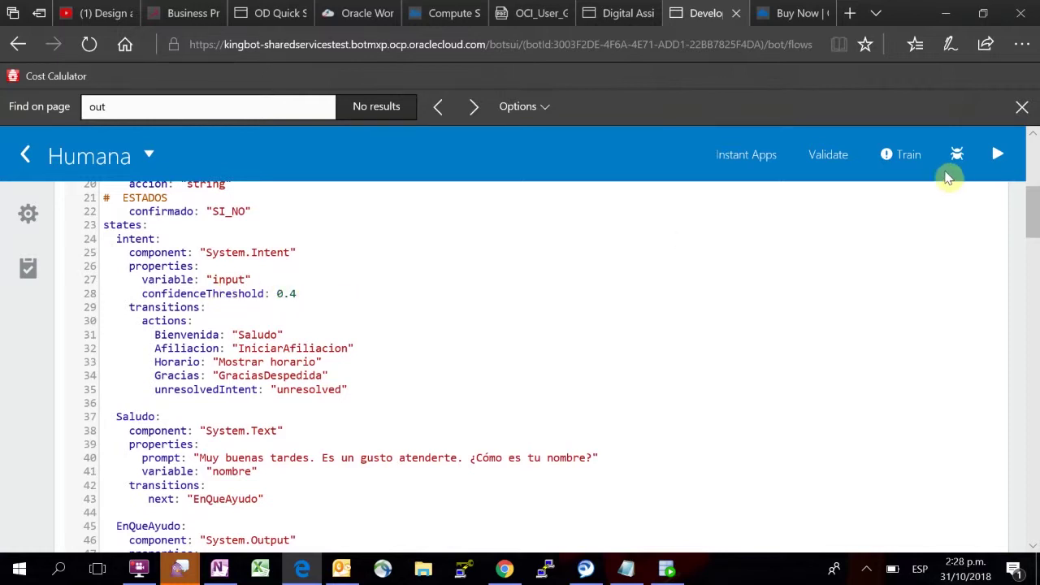
click(1002, 153)
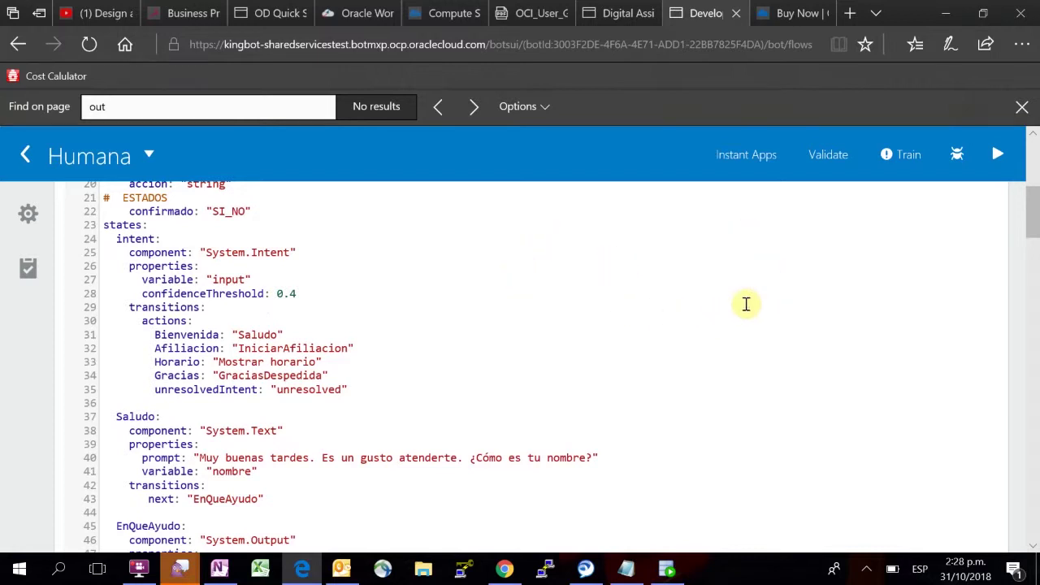
click(997, 156)
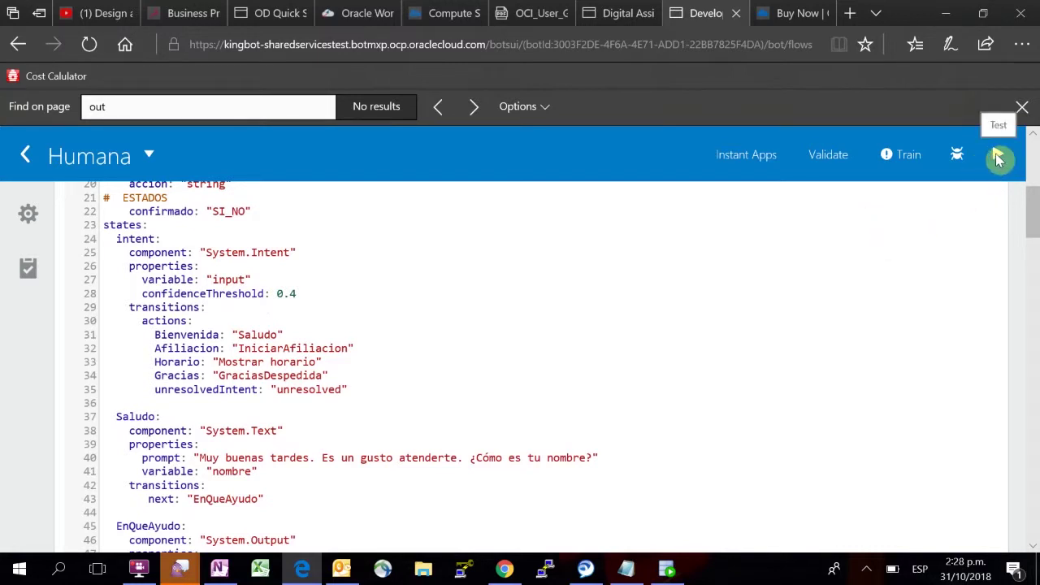
Step: Open the tester on the Intent tab and enter the utterance suscripcion
click(999, 157)
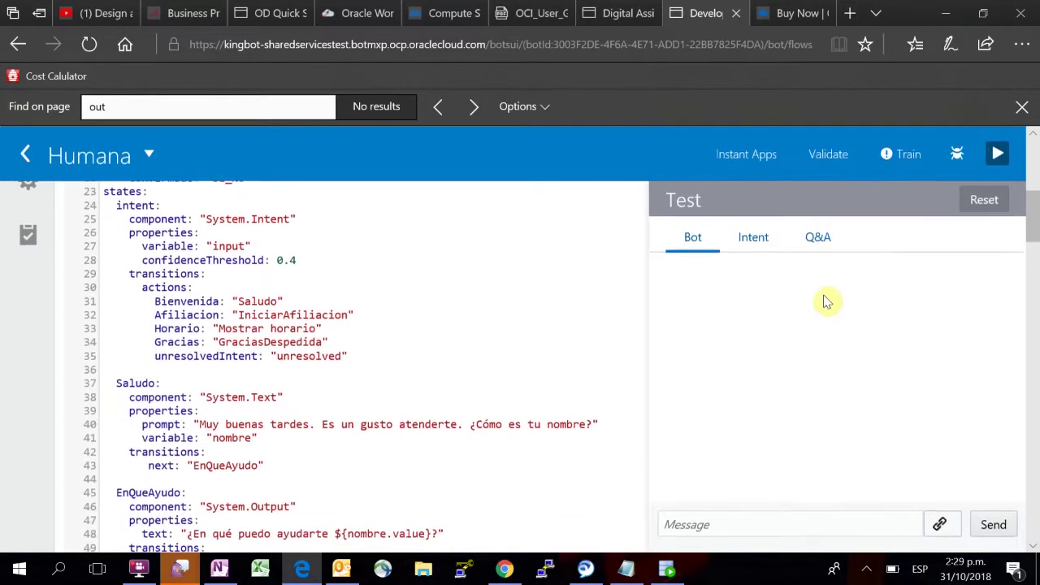
click(752, 243)
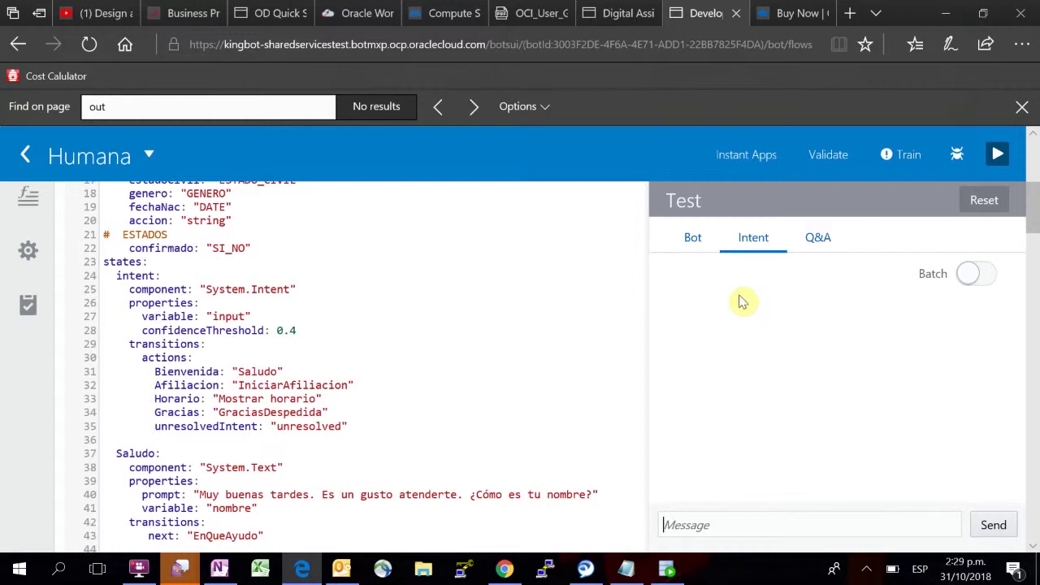
click(690, 524)
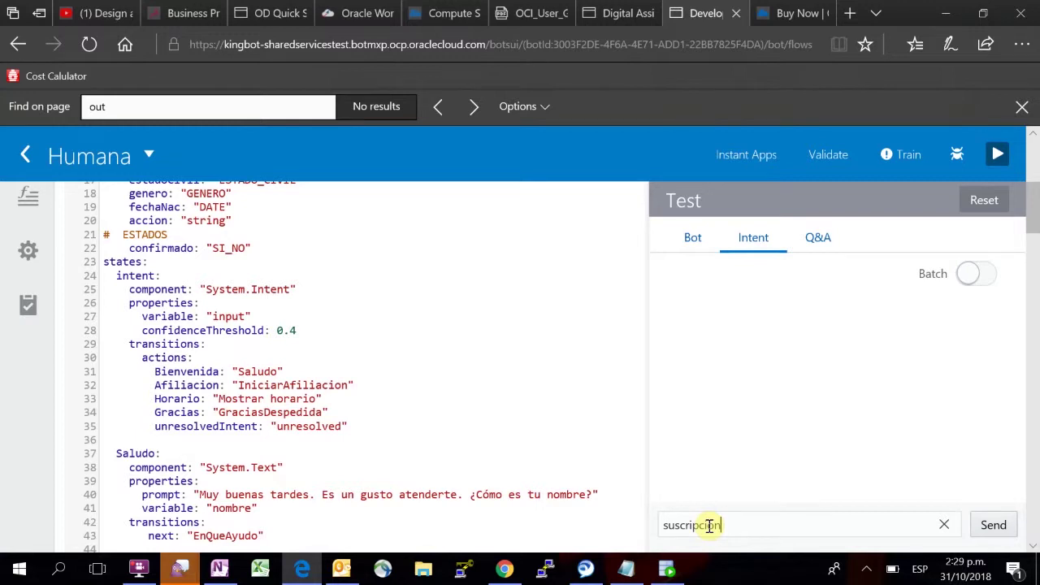
Step: Send suscripcion in the intent tester and review the intent scores
click(993, 525)
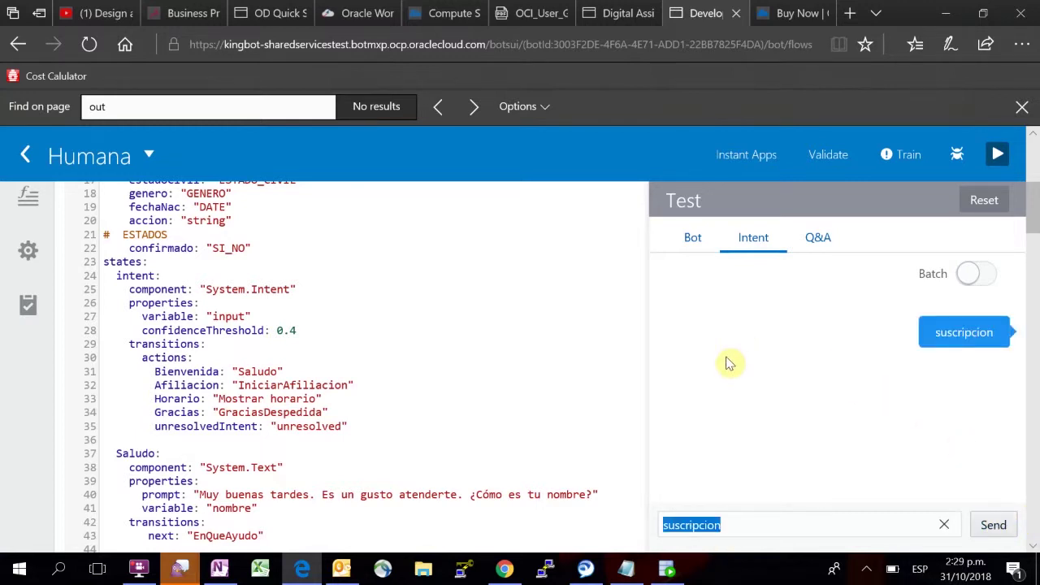
scroll(807, 320, up, 1)
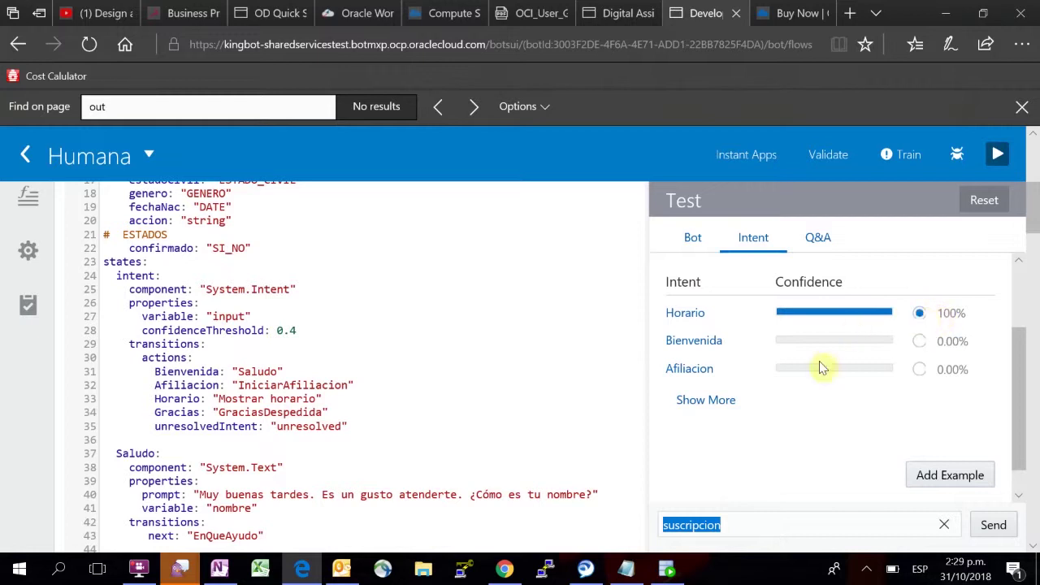
scroll(819, 364, up, 1)
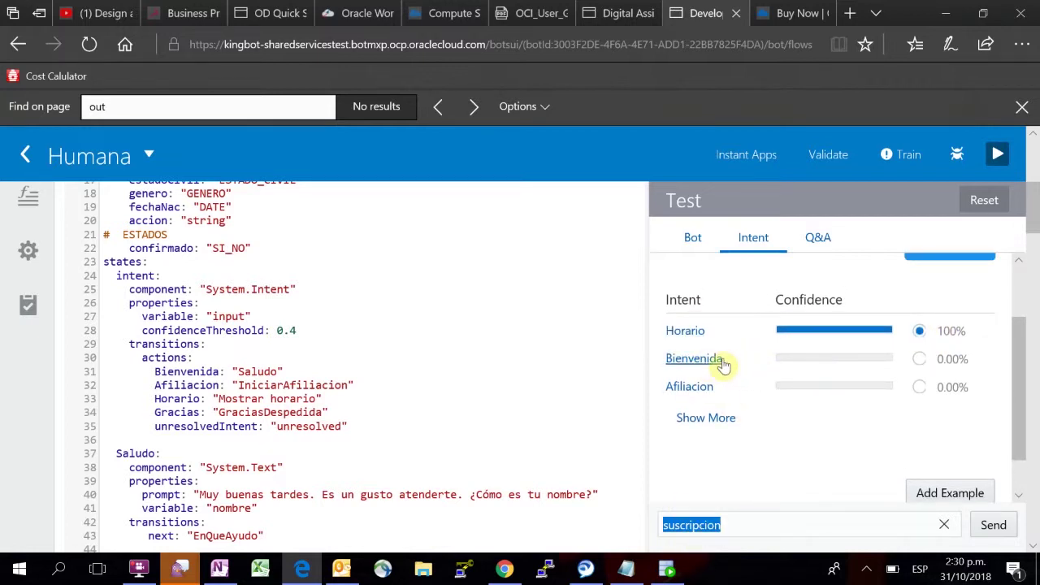
scroll(738, 439, down, 1)
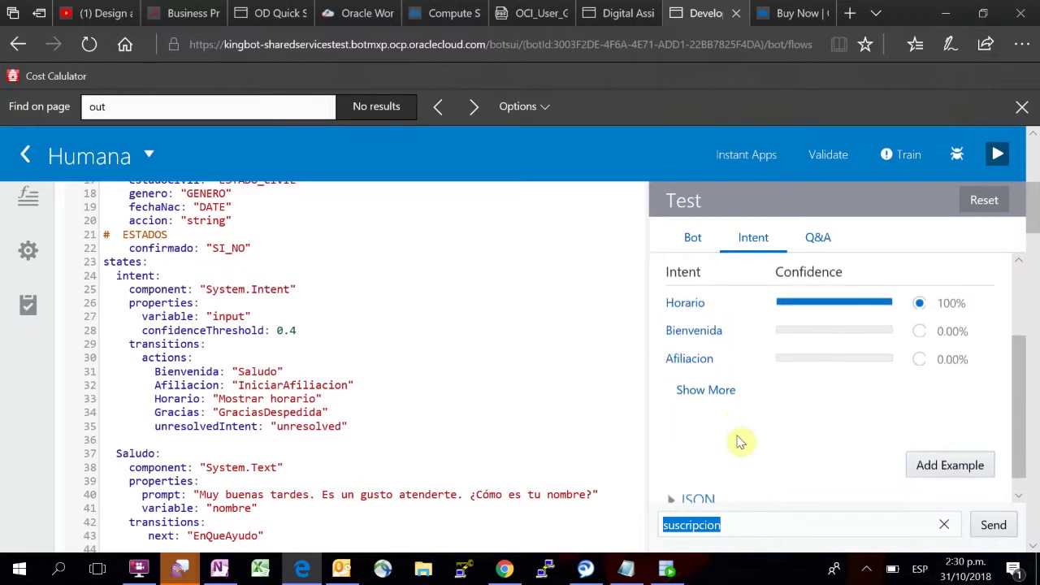
Step: Test suscribir, then add it as an example from the Afiliacion intent link
click(727, 526)
key(BackSpace)
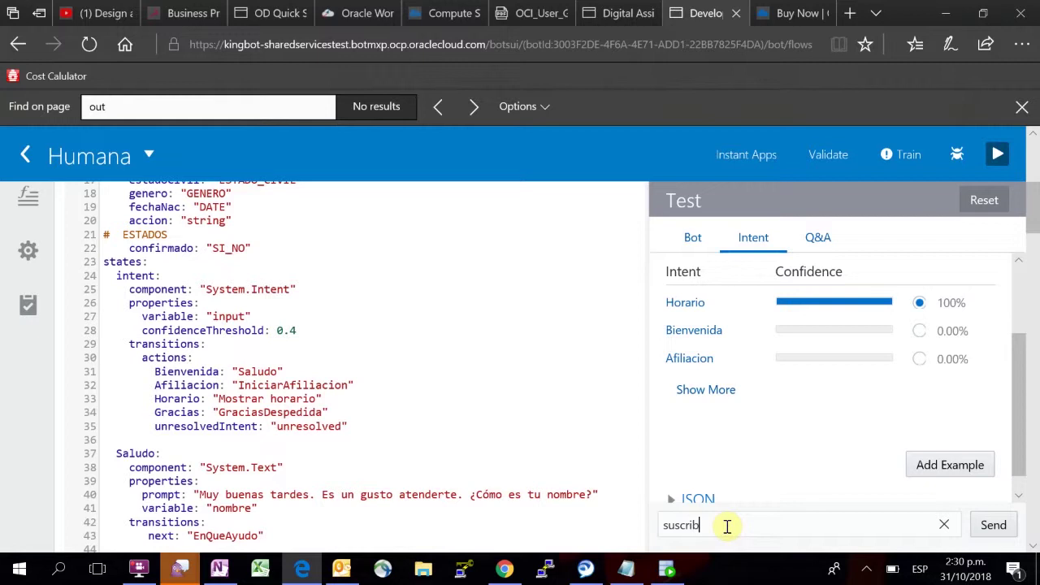
click(992, 526)
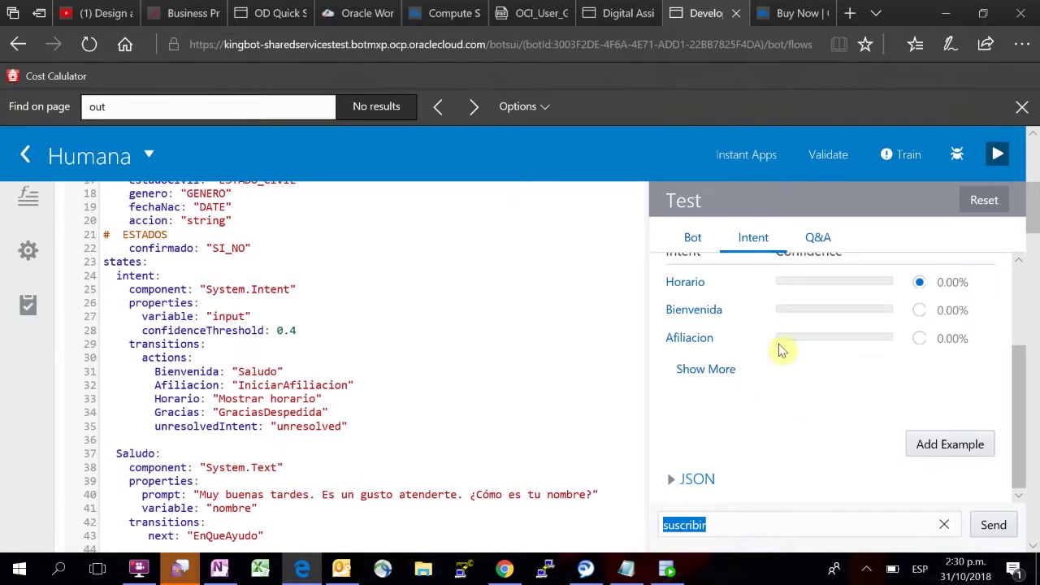
scroll(779, 351, up, 1)
scroll(773, 394, up, 1)
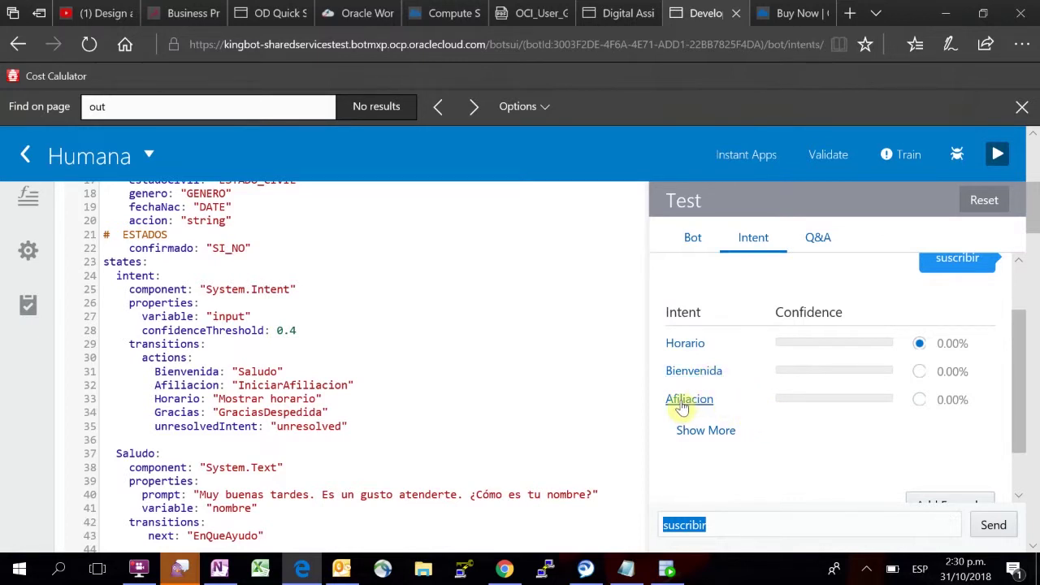
click(680, 400)
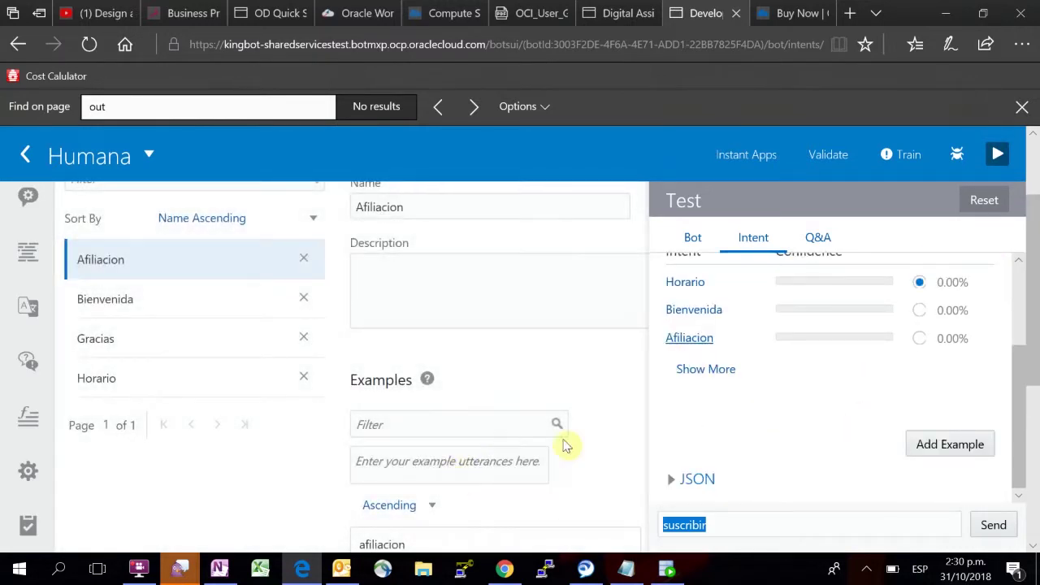
click(937, 446)
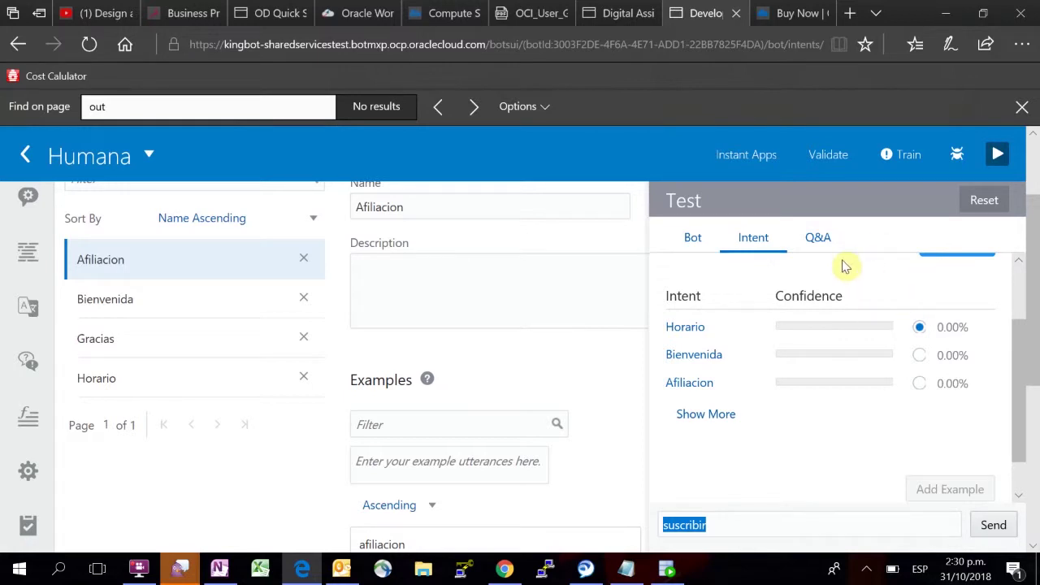
Step: Retrain Humana with Trainer Ht, dismiss the success banner, and return to the dialog flow
click(909, 157)
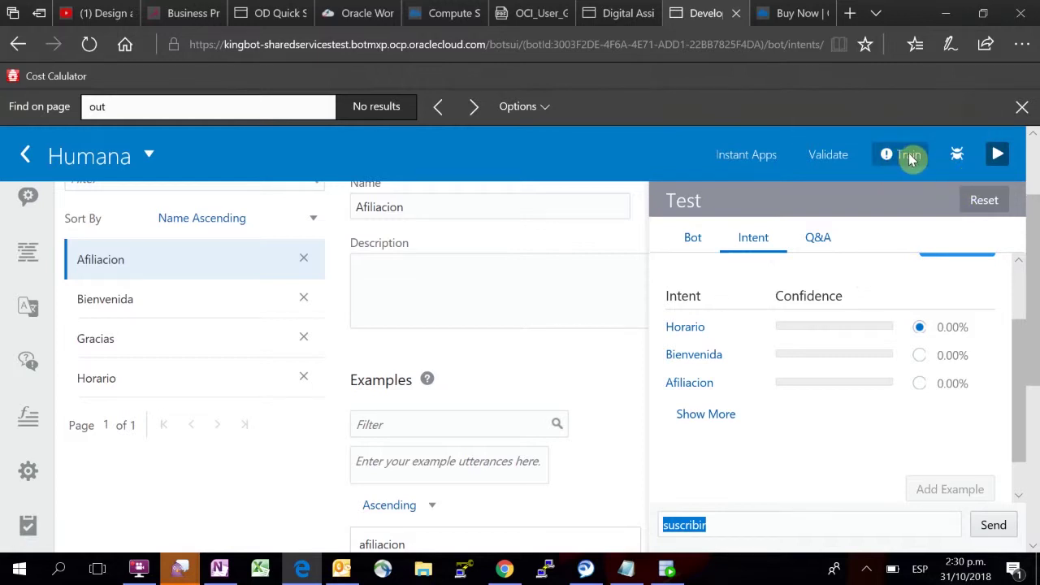
click(910, 158)
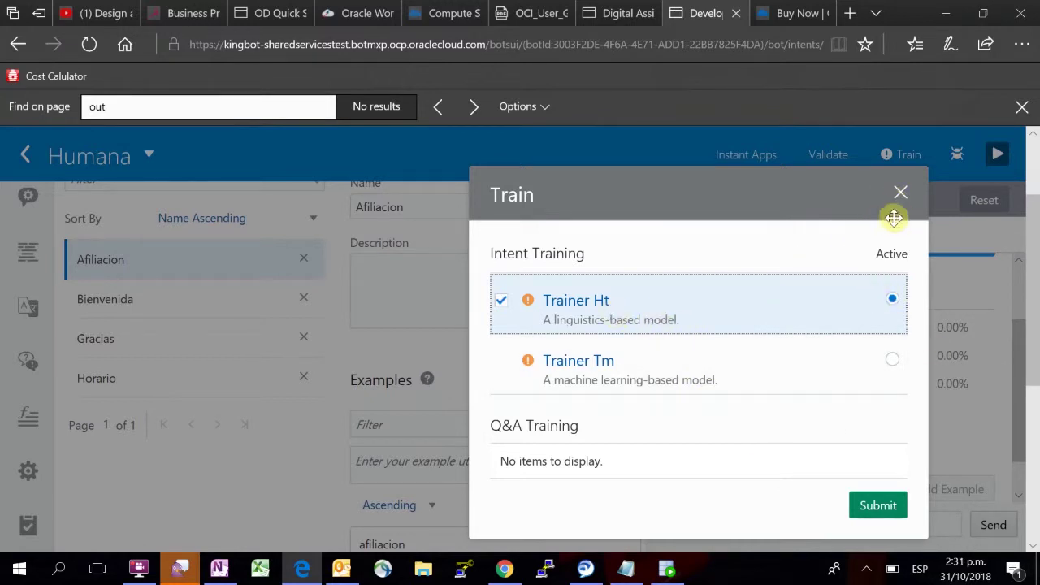
click(873, 511)
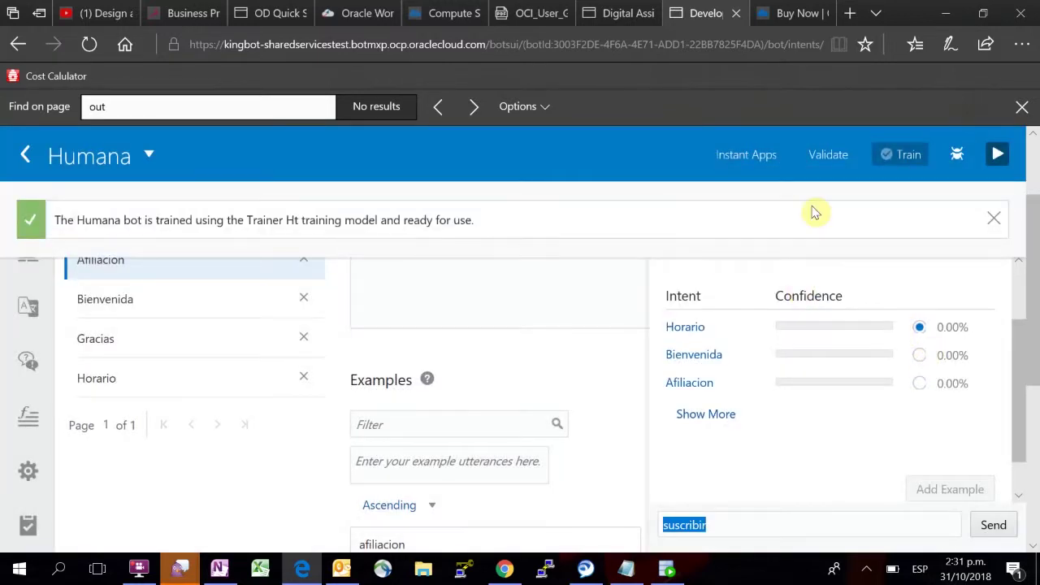
click(992, 221)
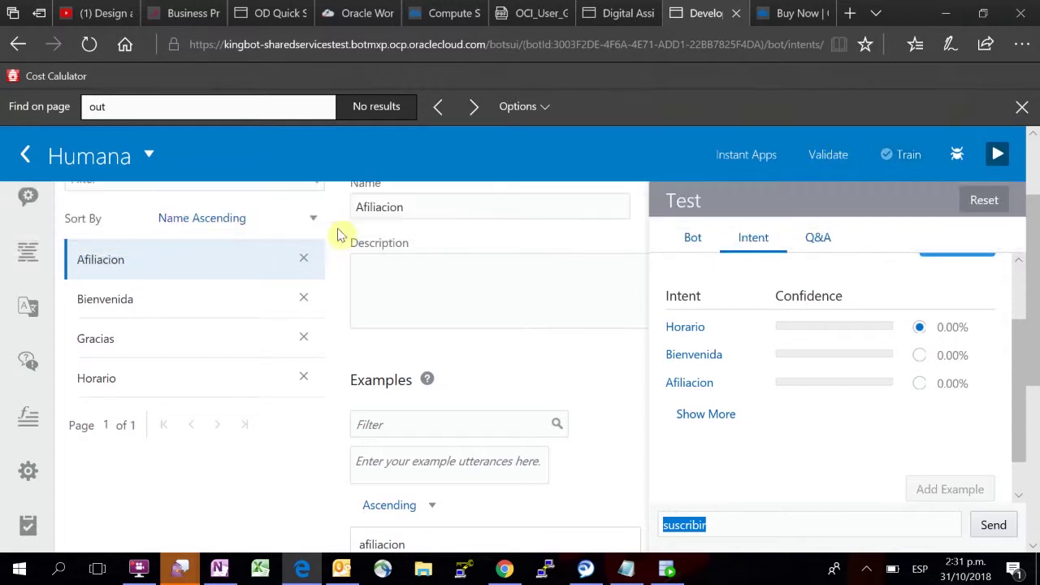
click(24, 256)
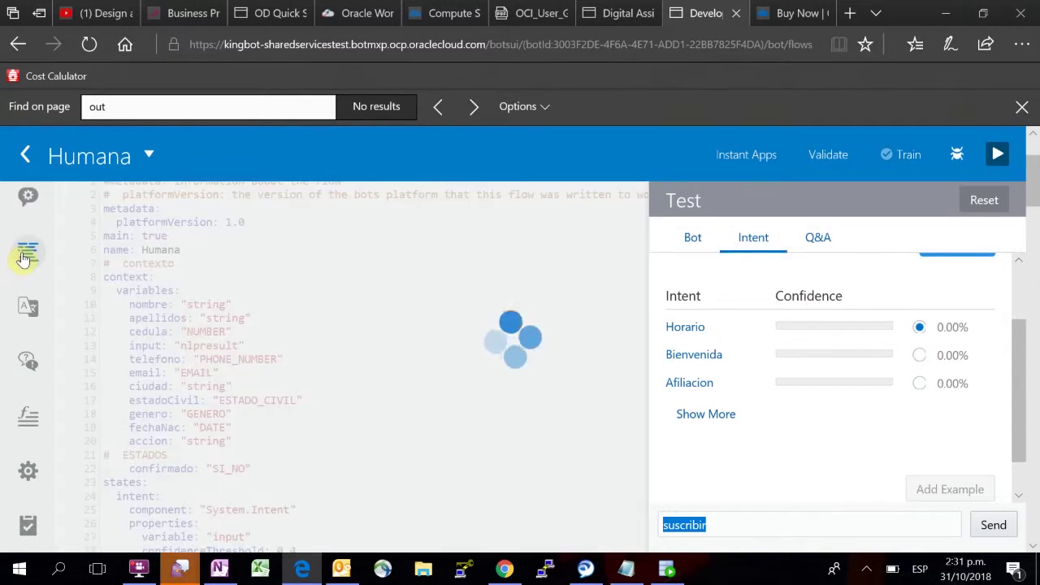
scroll(263, 339, down, 3)
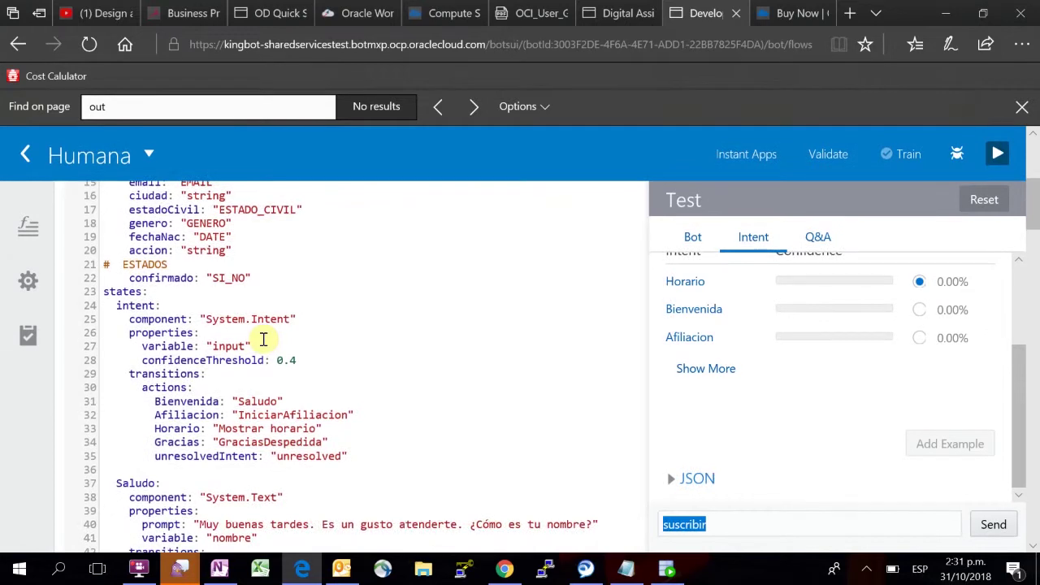
scroll(154, 330, down, 1)
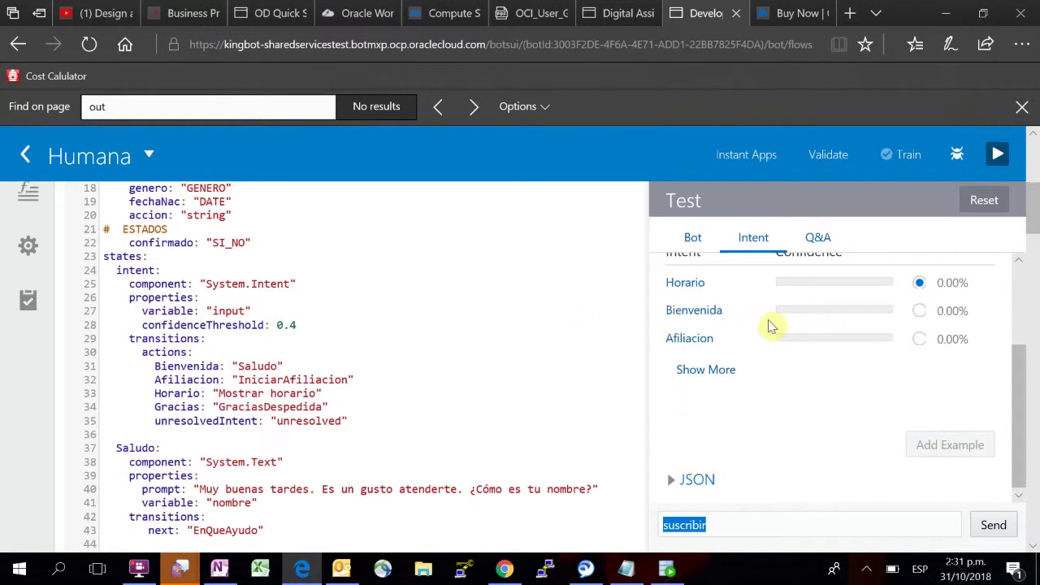
scroll(398, 368, down, 1)
scroll(398, 368, down, 4)
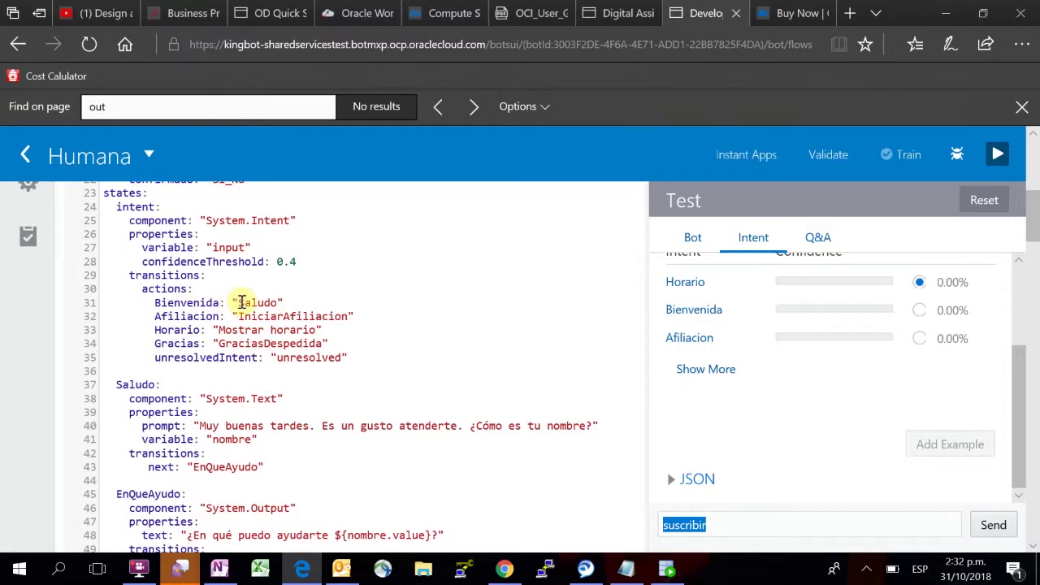
scroll(240, 300, up, 1)
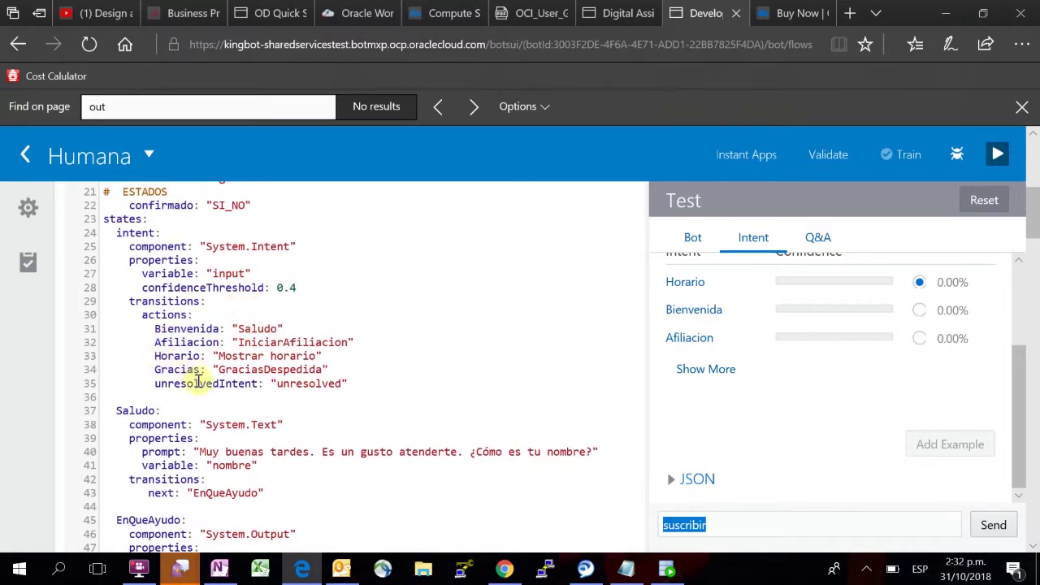
scroll(164, 353, up, 5)
scroll(164, 353, up, 5)
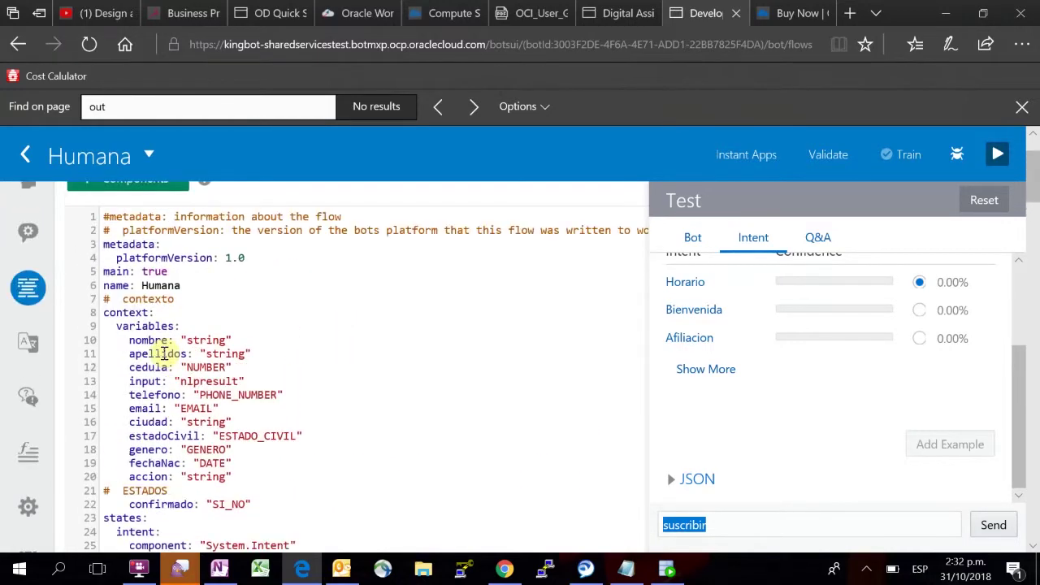
click(25, 245)
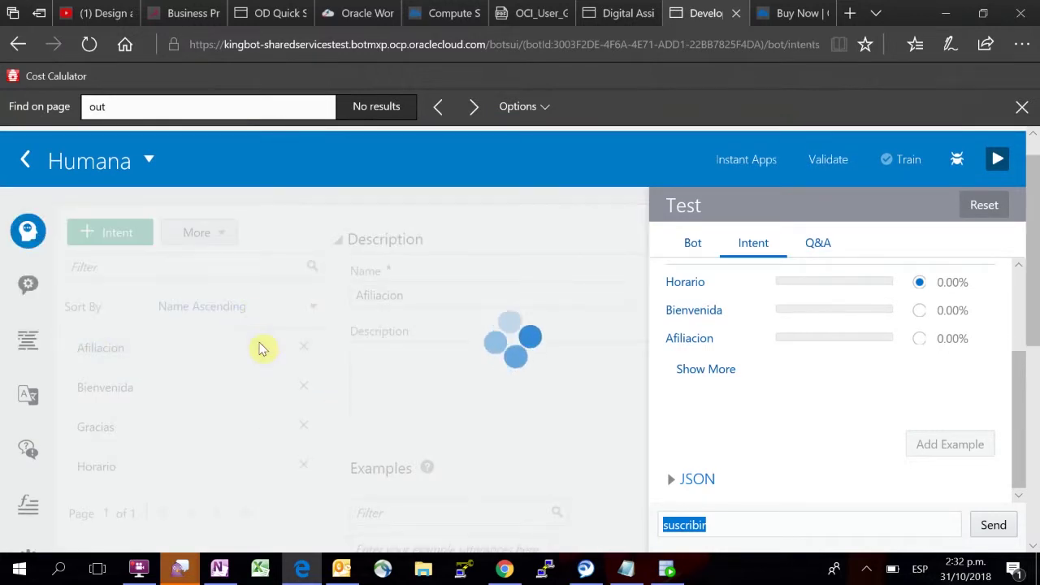
scroll(261, 346, down, 1)
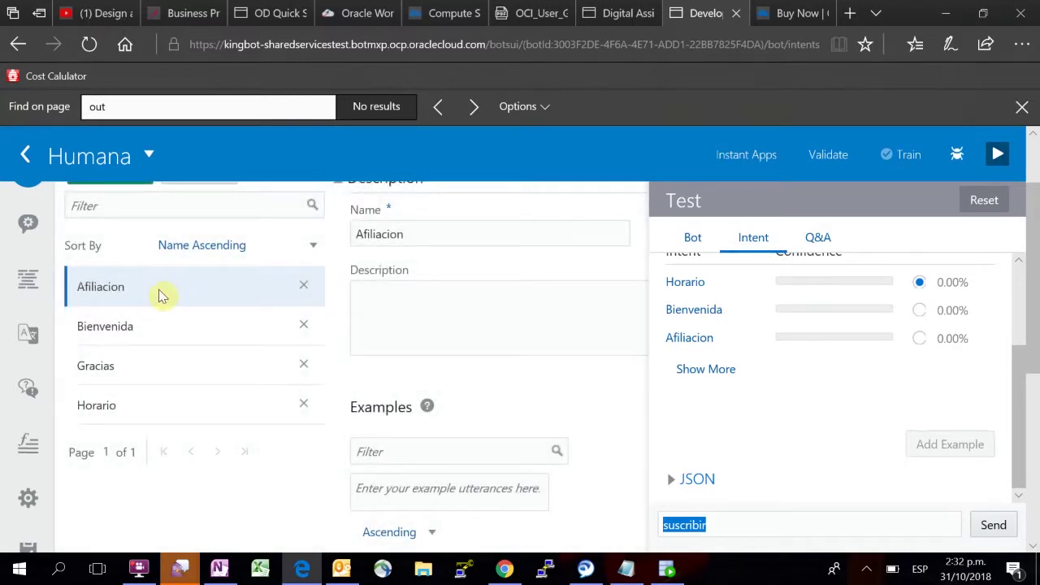
scroll(142, 400, up, 1)
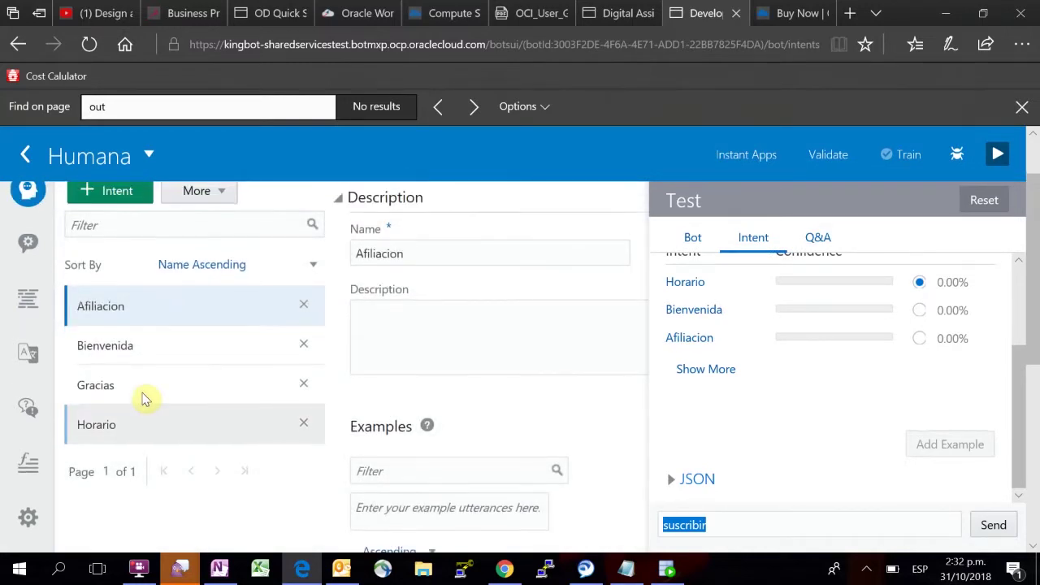
click(21, 317)
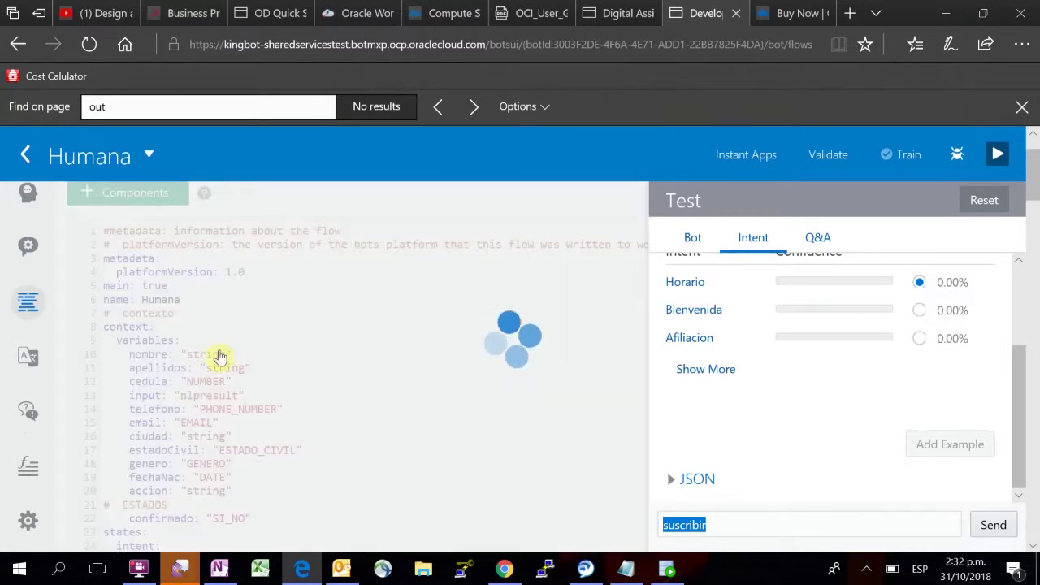
scroll(360, 390, down, 3)
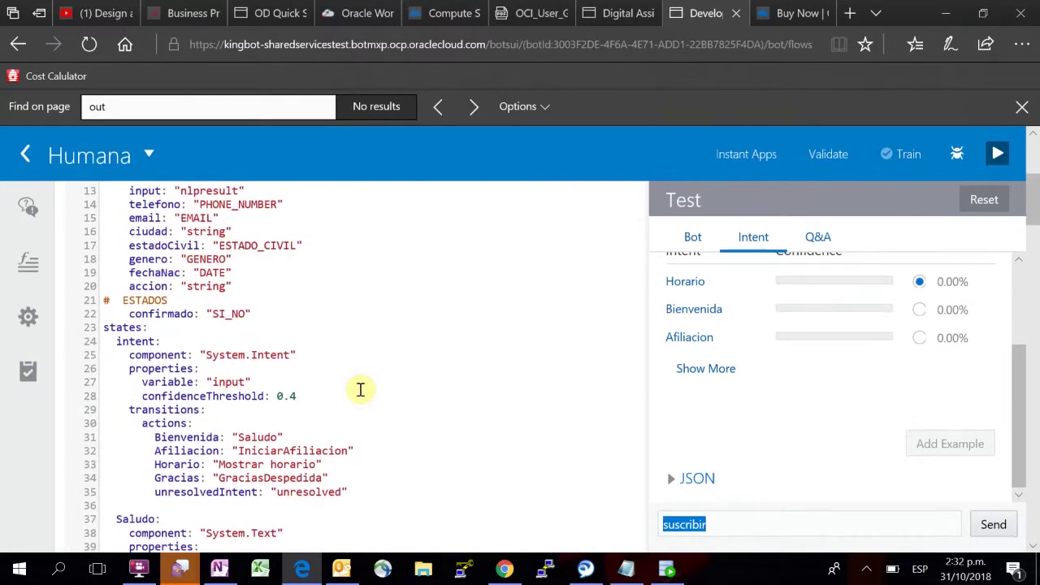
scroll(339, 350, down, 1)
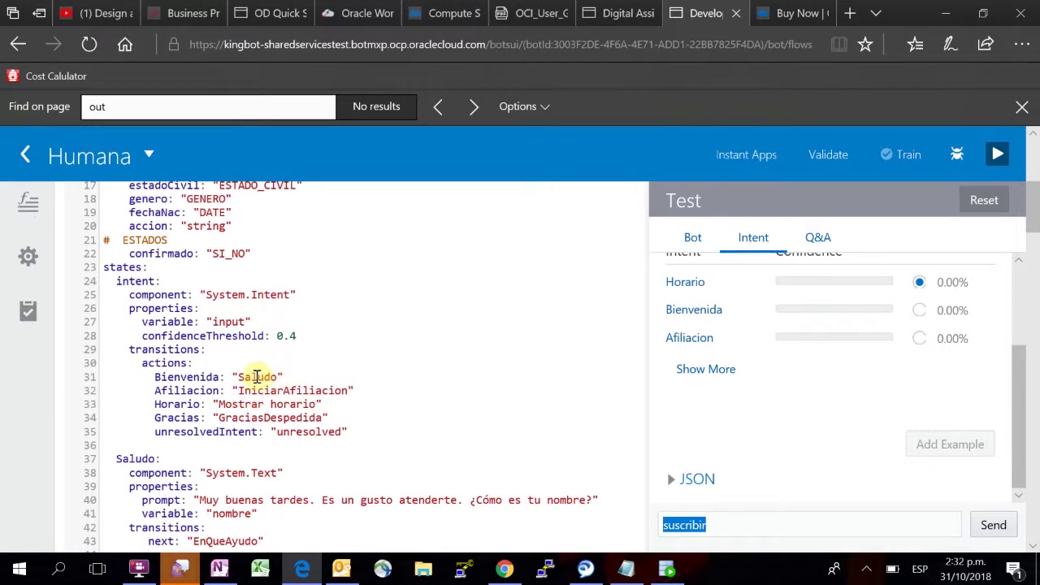
scroll(421, 365, down, 2)
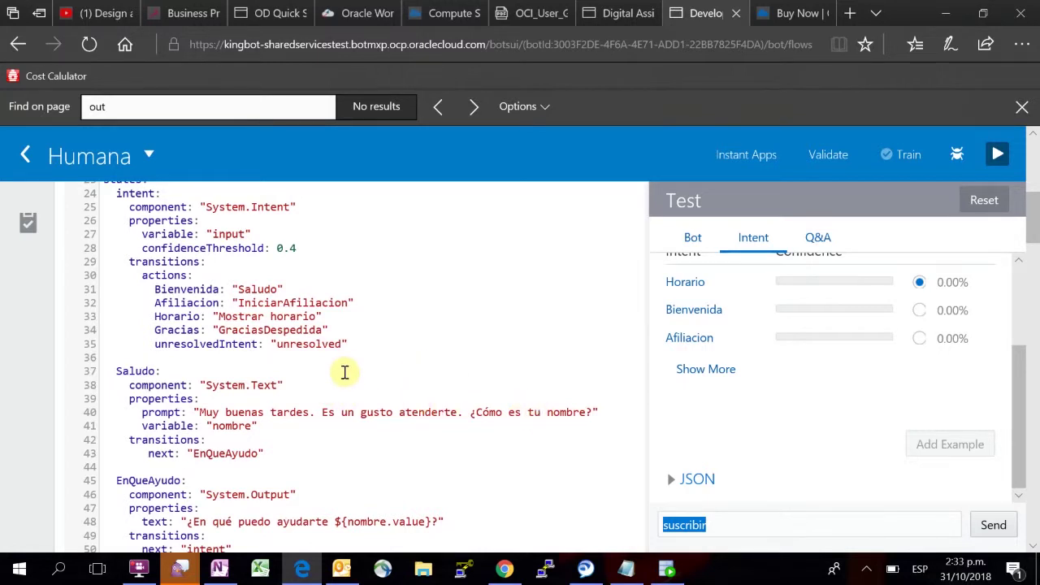
scroll(343, 371, down, 1)
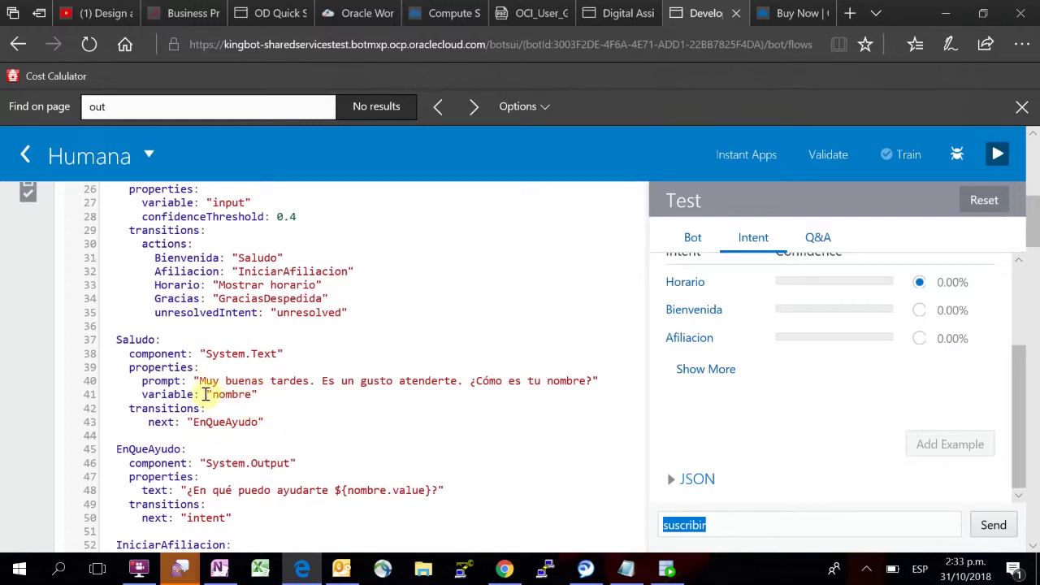
scroll(299, 385, down, 2)
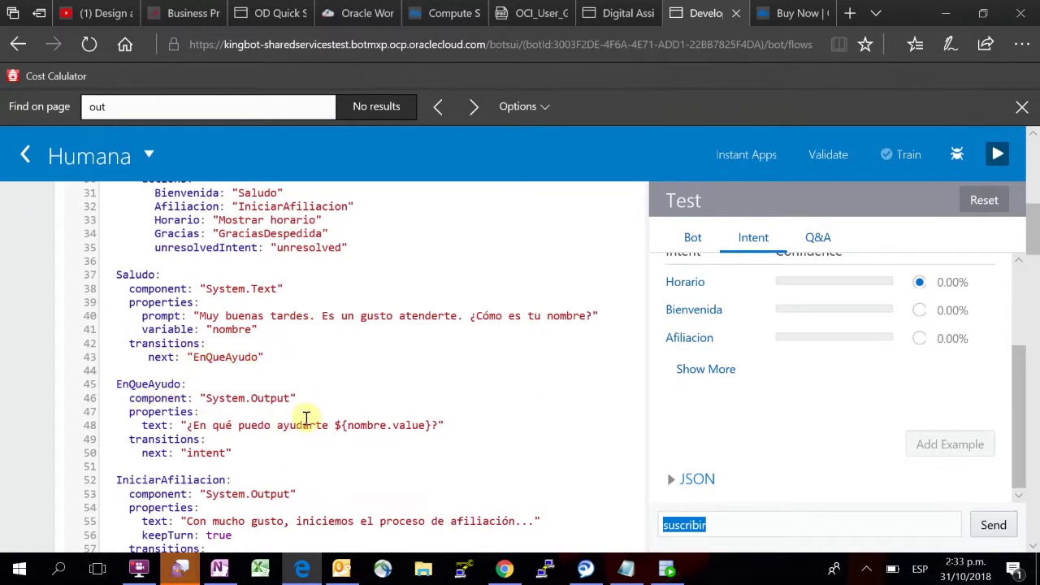
scroll(336, 399, down, 2)
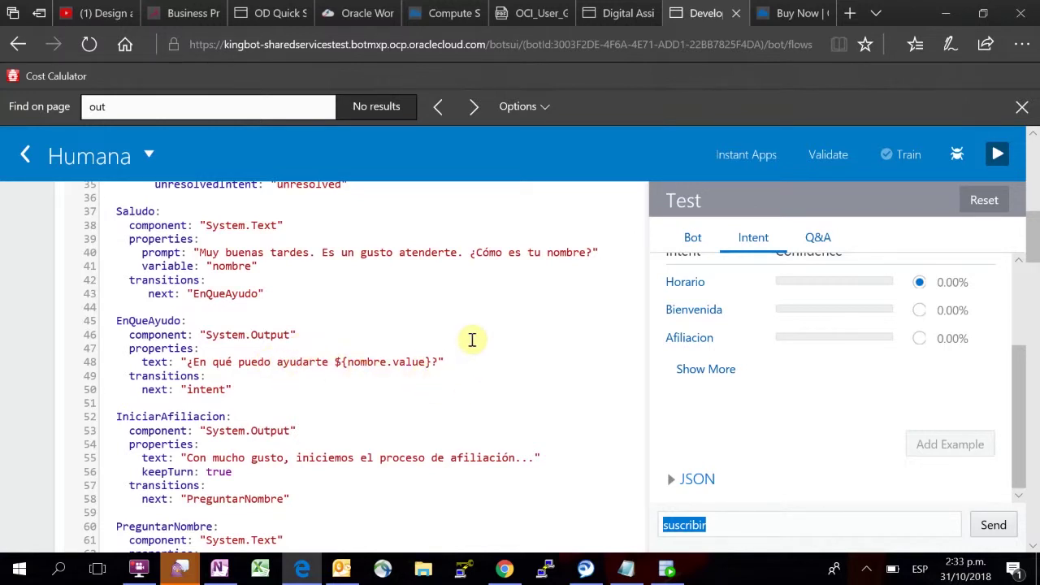
scroll(292, 372, down, 1)
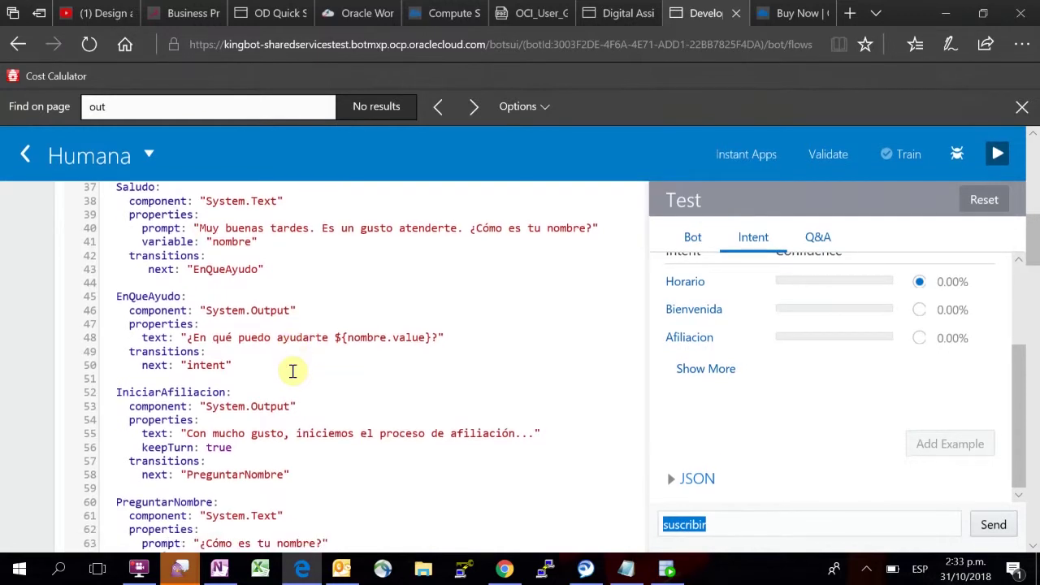
scroll(332, 387, down, 3)
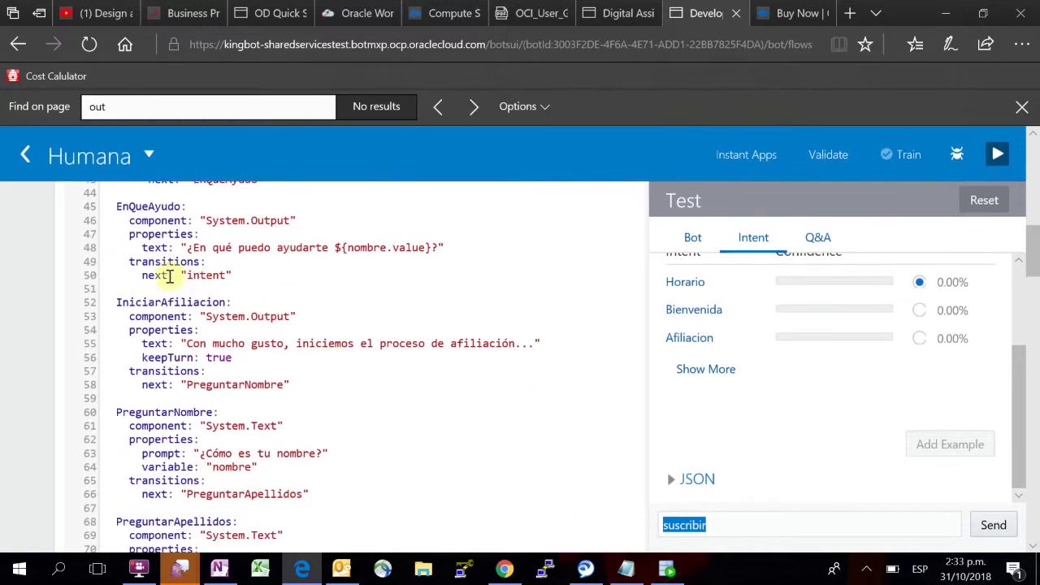
scroll(275, 365, down, 1)
scroll(276, 365, down, 1)
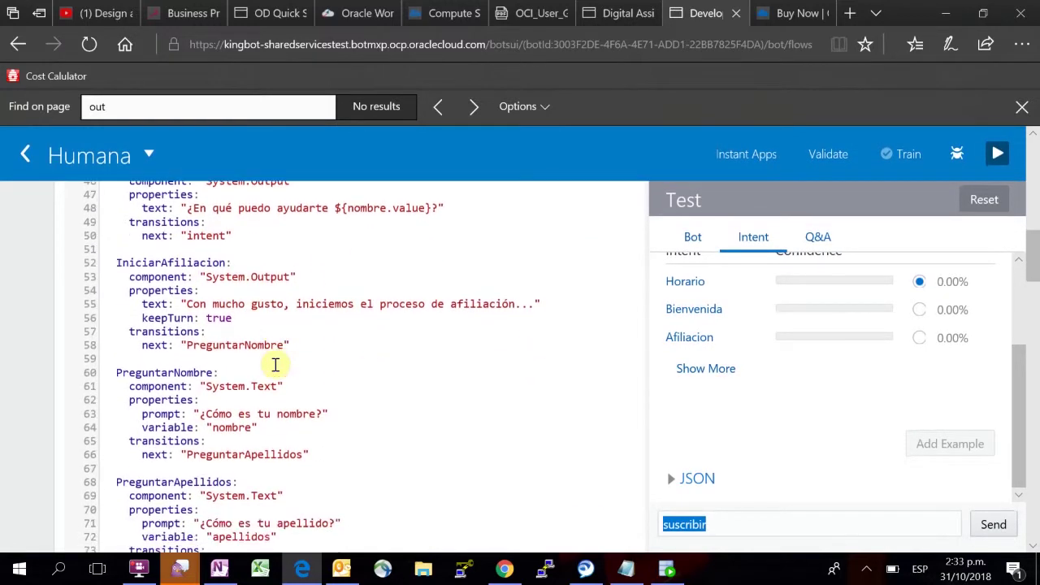
scroll(298, 336, down, 1)
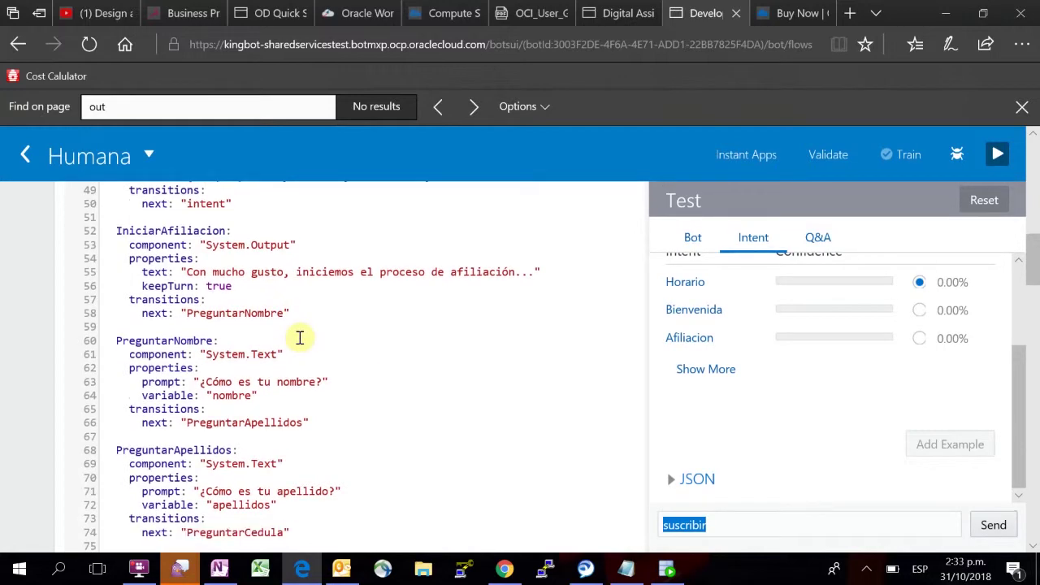
scroll(342, 363, down, 3)
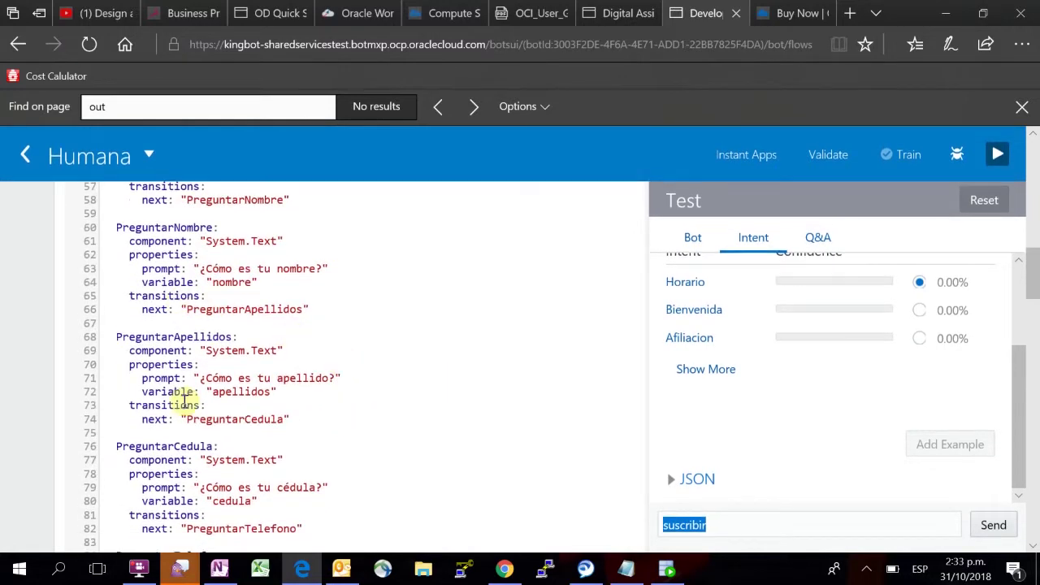
scroll(387, 347, down, 4)
scroll(388, 347, down, 8)
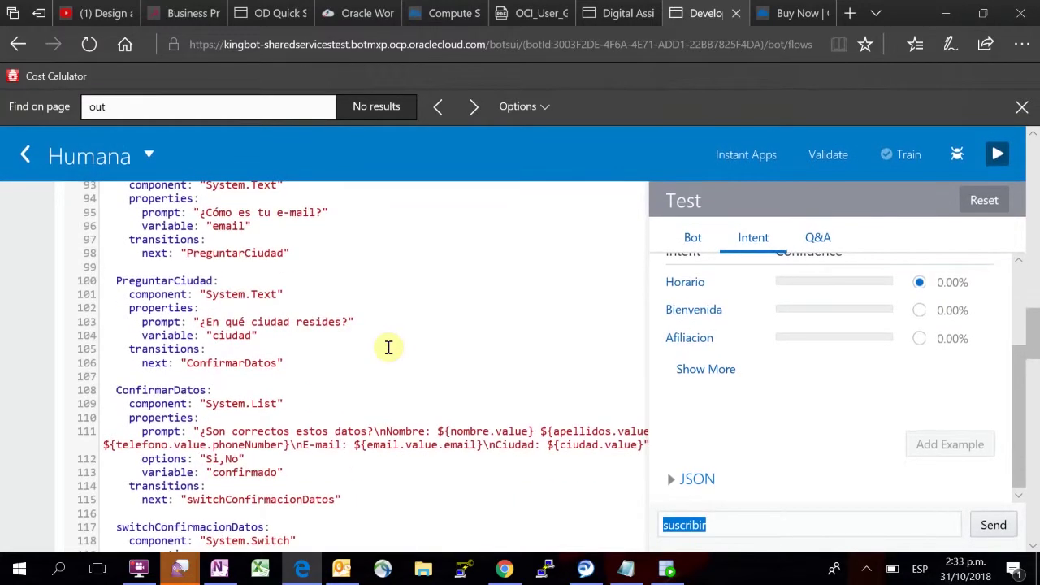
scroll(389, 347, down, 3)
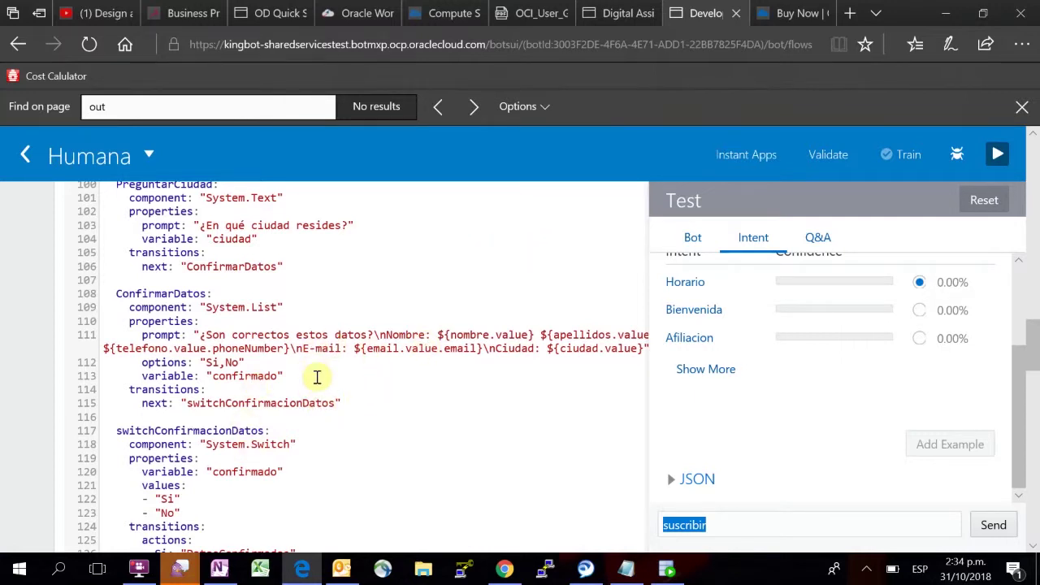
scroll(317, 376, down, 4)
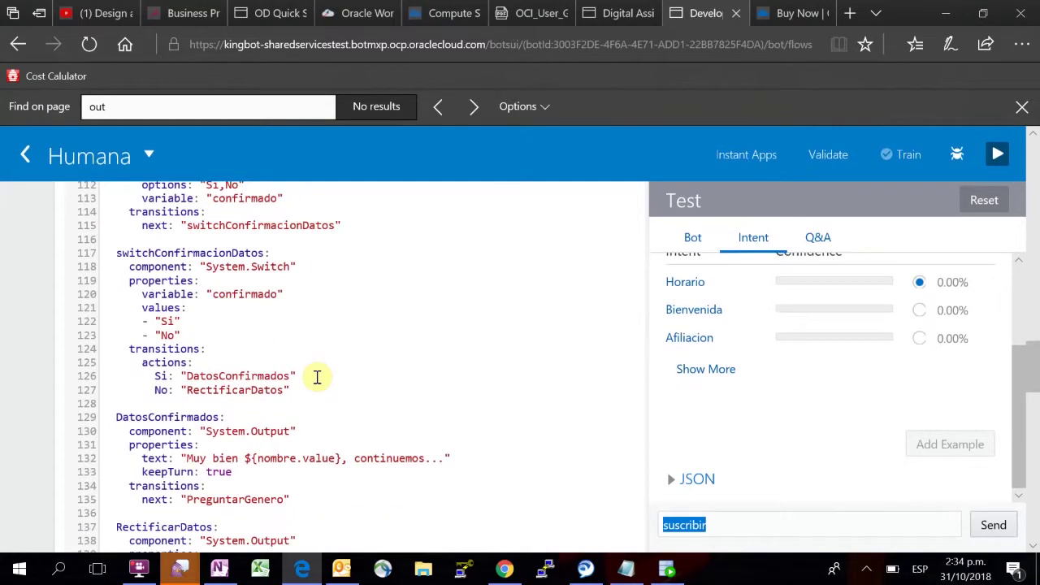
scroll(309, 321, down, 1)
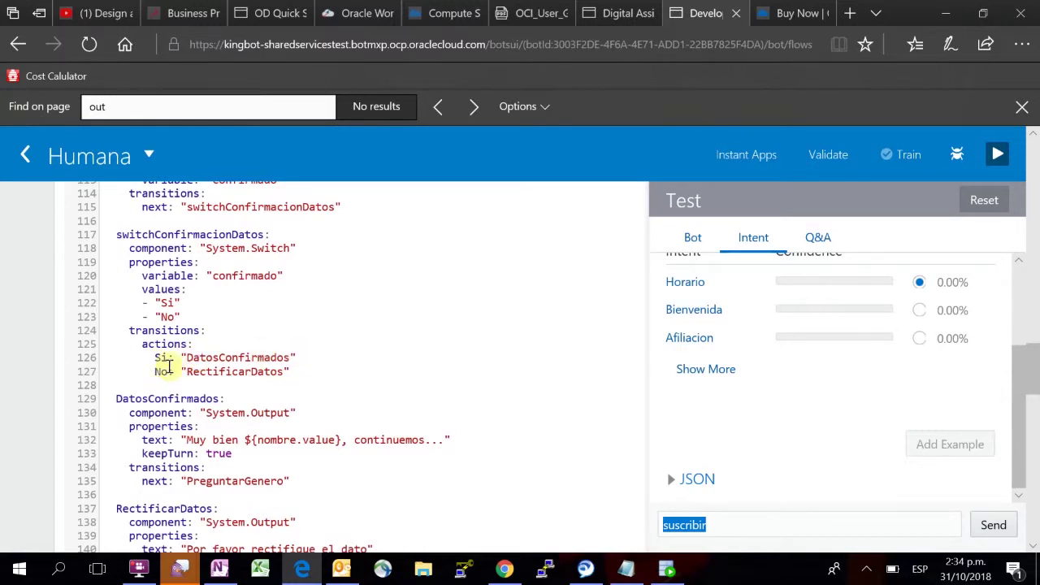
scroll(293, 371, down, 2)
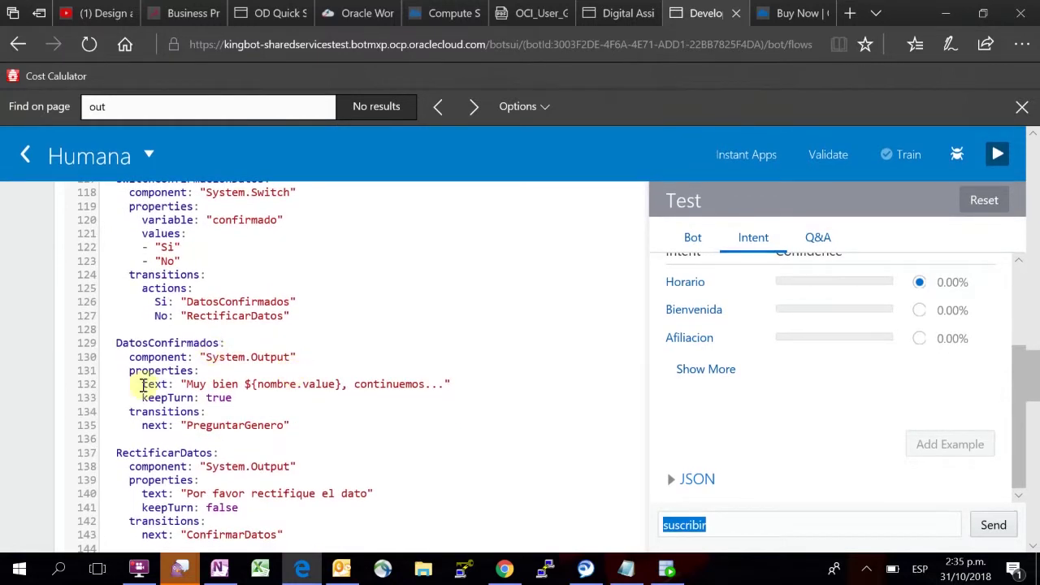
scroll(341, 319, down, 4)
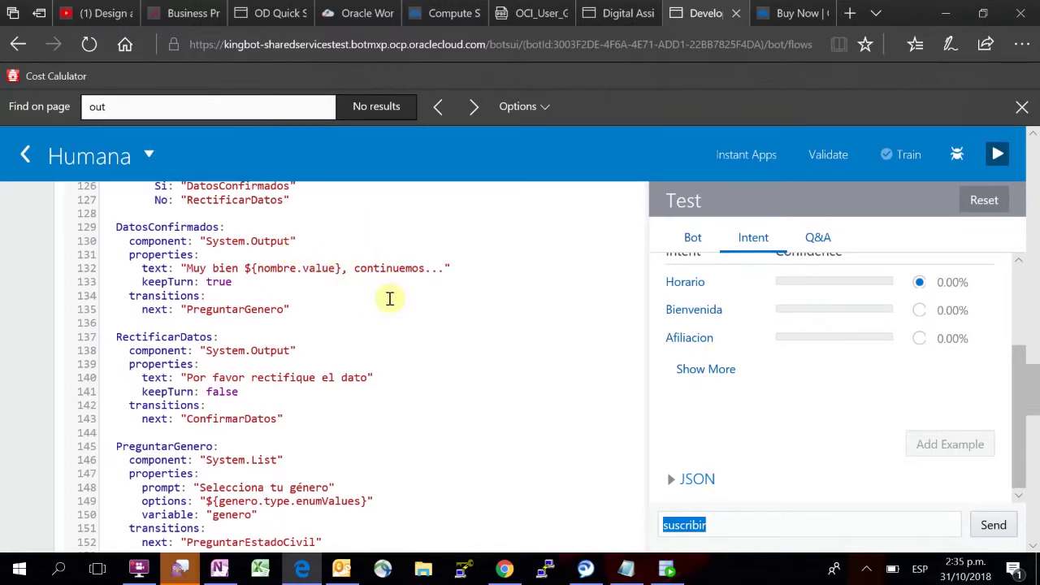
scroll(331, 297, down, 2)
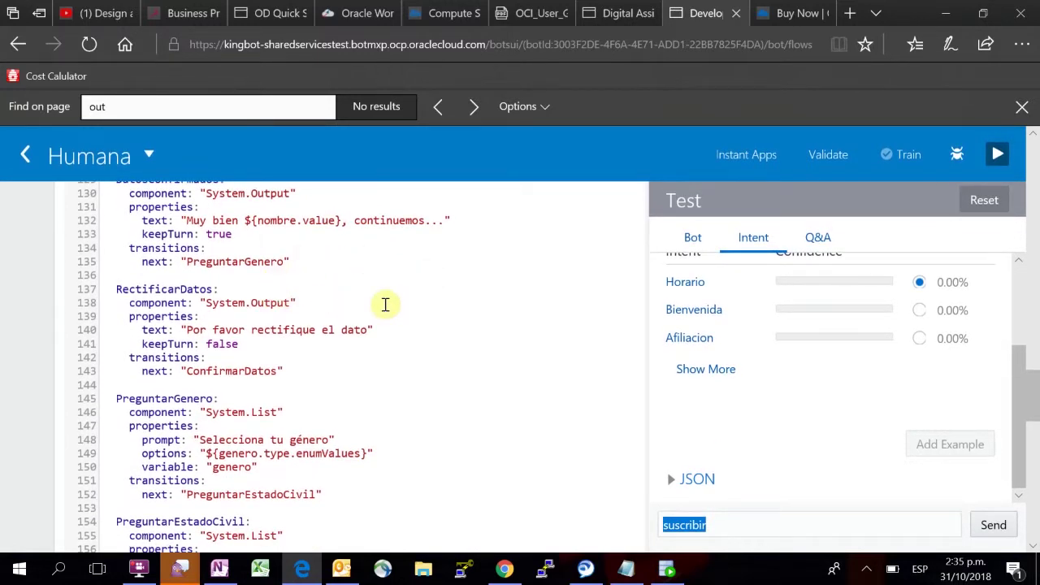
scroll(386, 304, down, 1)
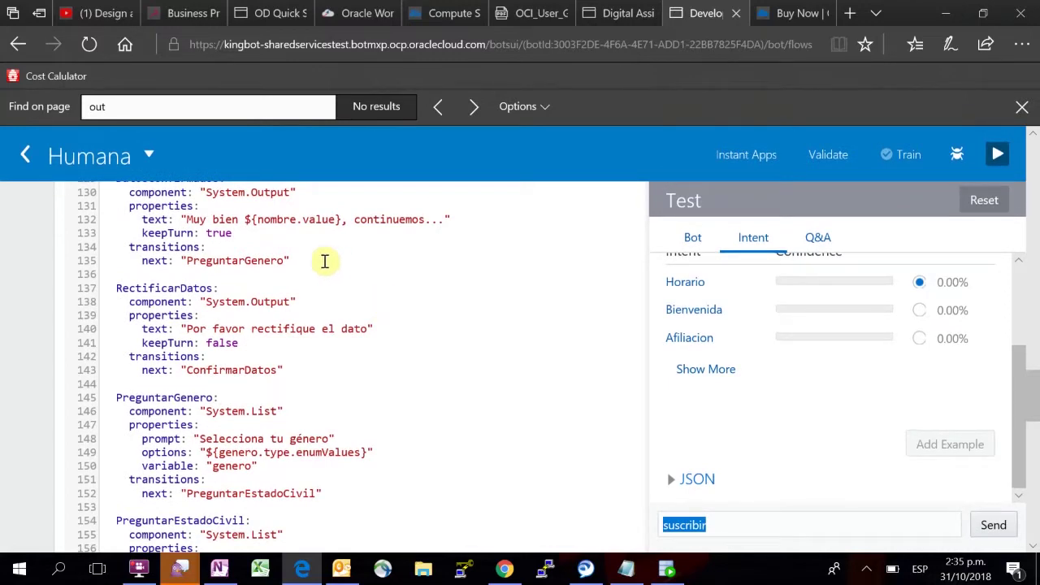
scroll(365, 341, down, 2)
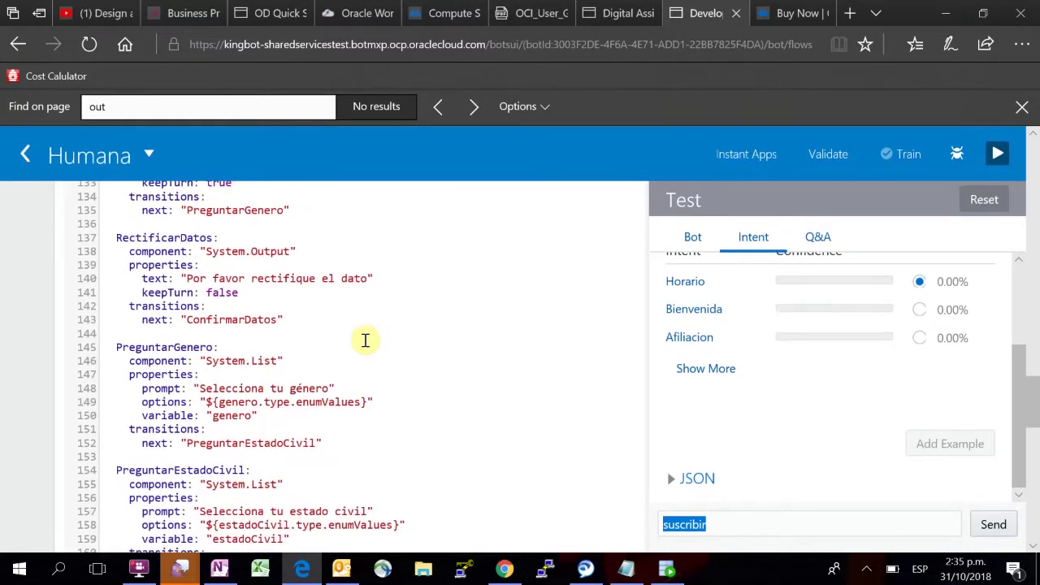
scroll(366, 341, down, 2)
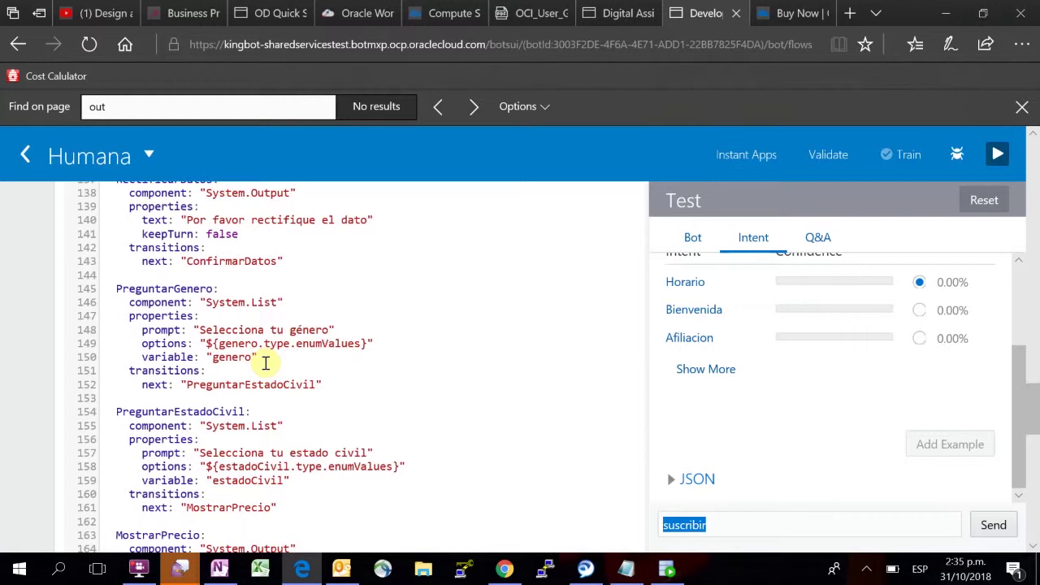
scroll(265, 363, down, 3)
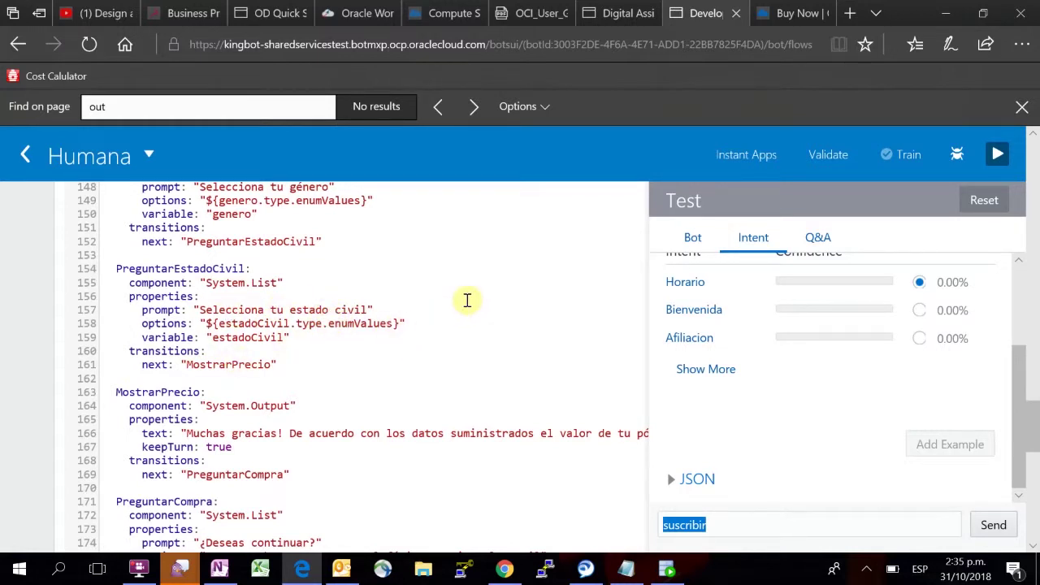
scroll(387, 342, down, 2)
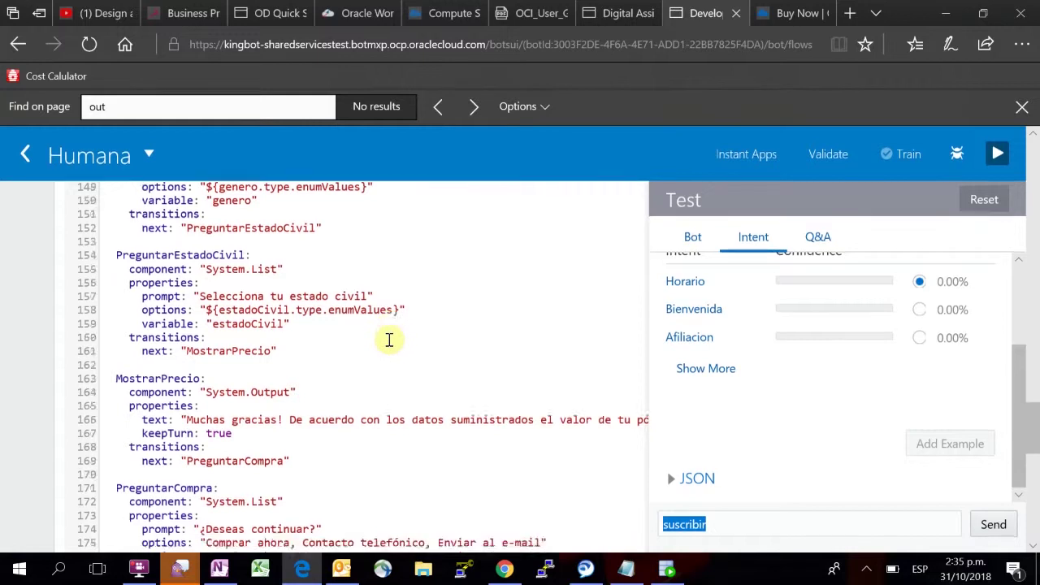
scroll(323, 326, down, 1)
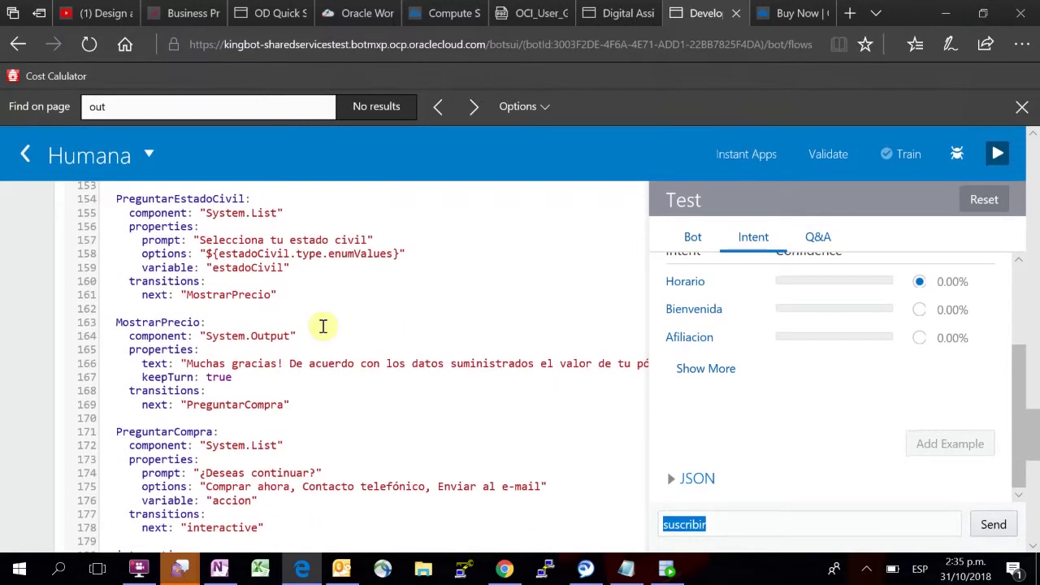
scroll(322, 326, down, 1)
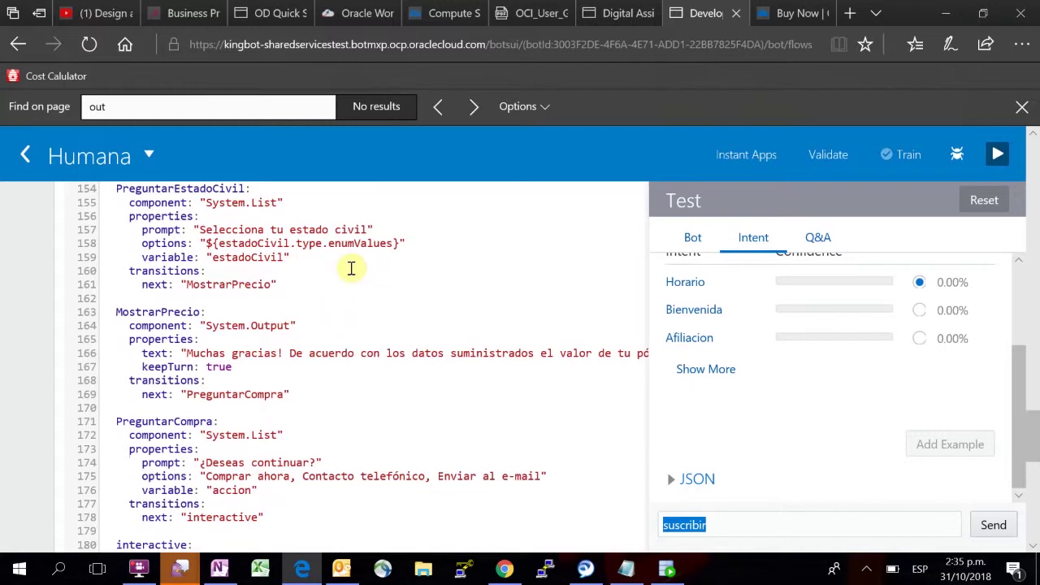
scroll(351, 268, down, 1)
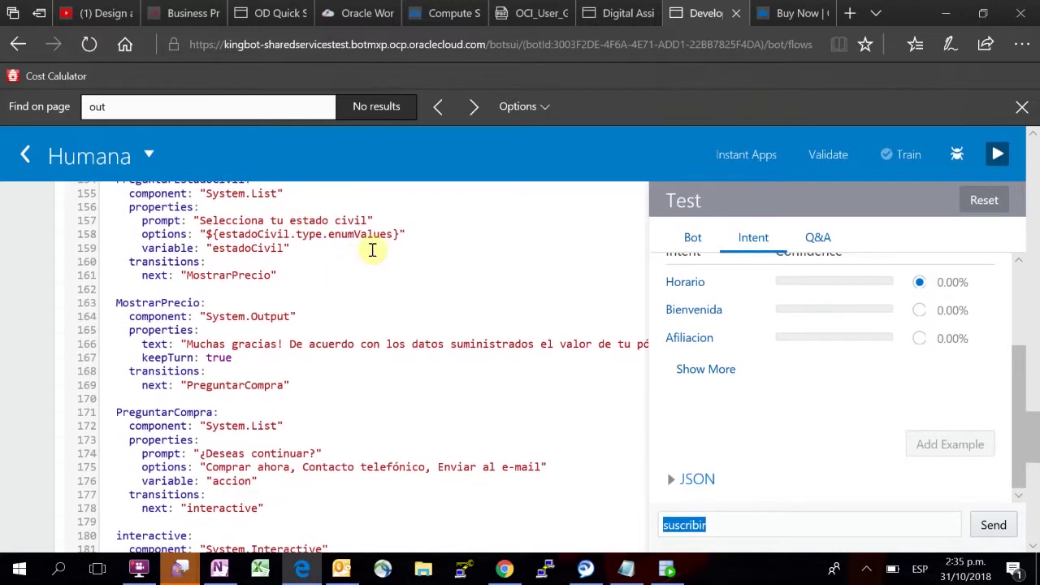
scroll(360, 298, down, 1)
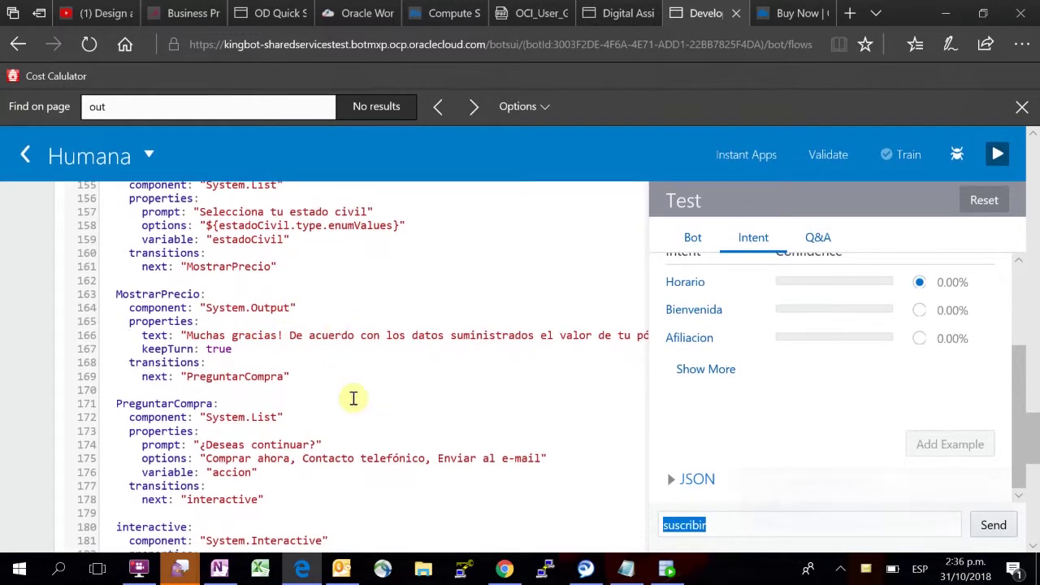
scroll(399, 346, down, 1)
scroll(401, 345, down, 2)
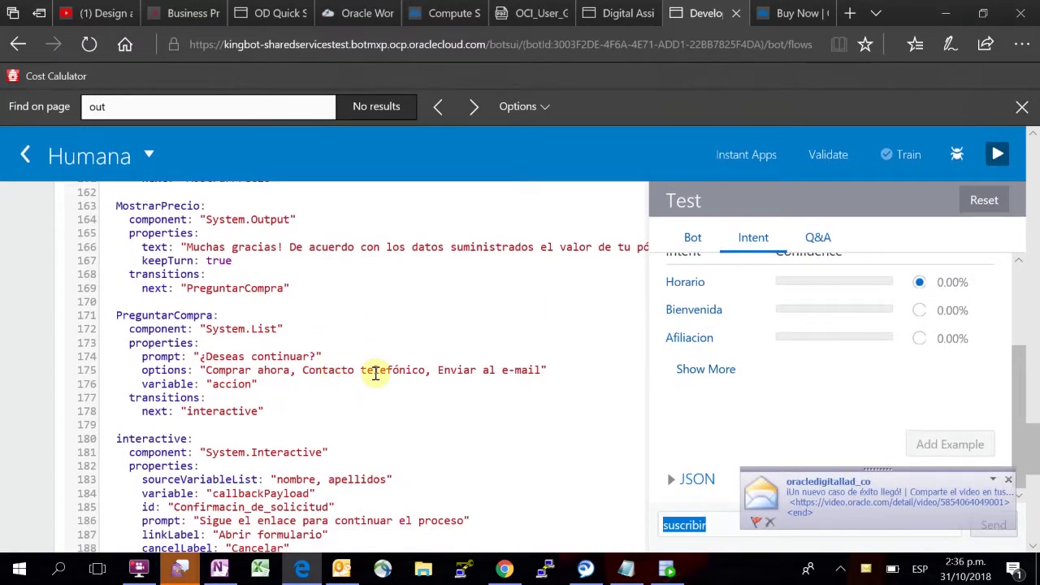
scroll(376, 373, down, 10)
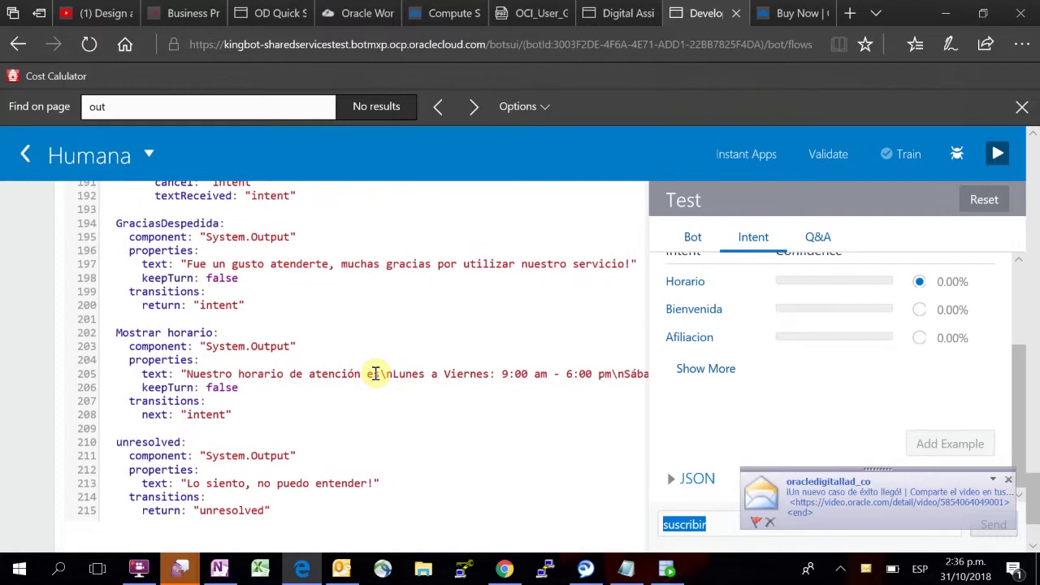
scroll(375, 372, up, 20)
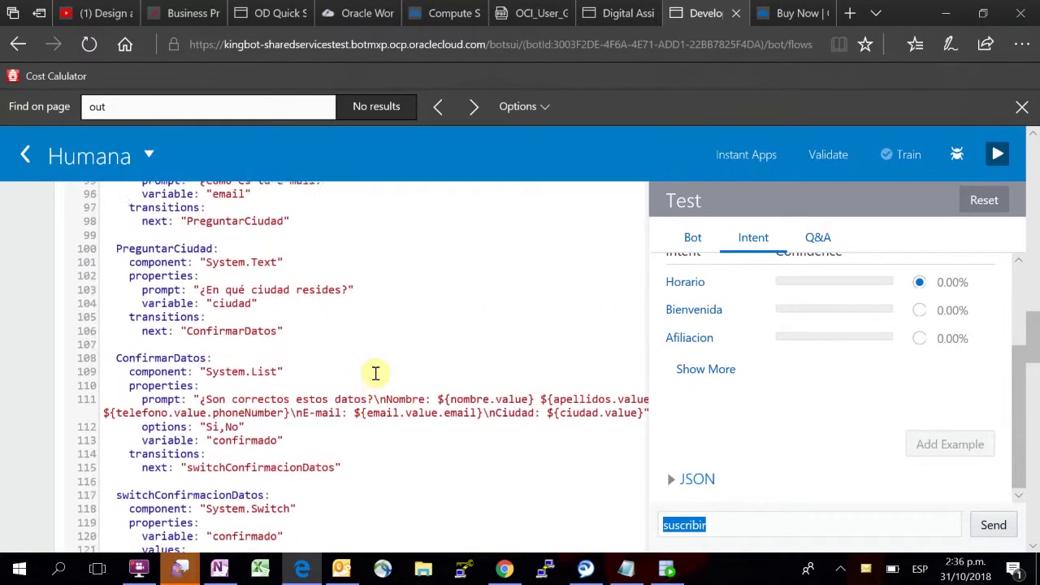
scroll(375, 373, up, 20)
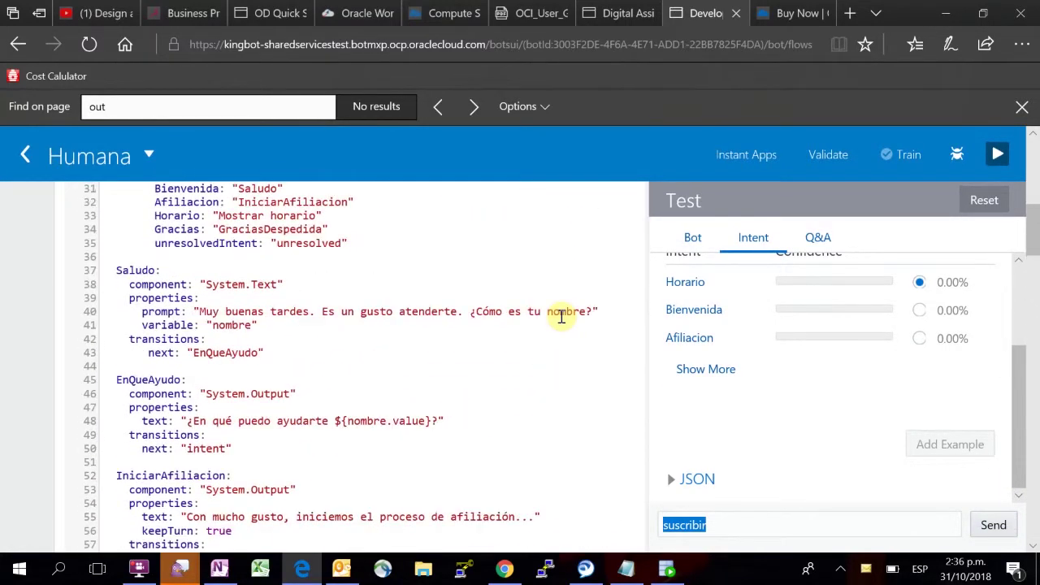
scroll(561, 317, up, 10)
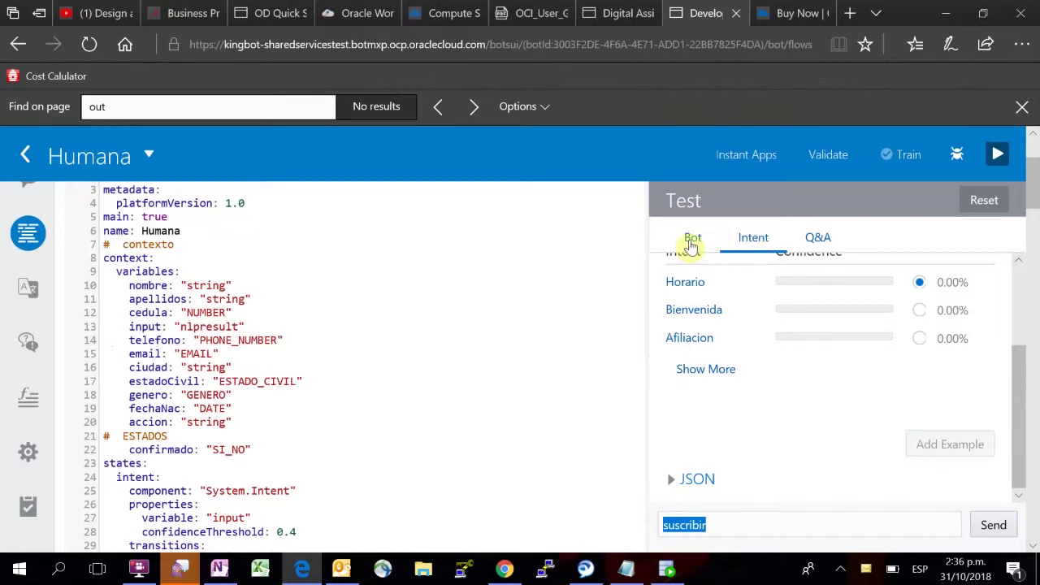
Step: In the Bot tab, send Hola, then a first name, then Quiero afiliarme
click(691, 246)
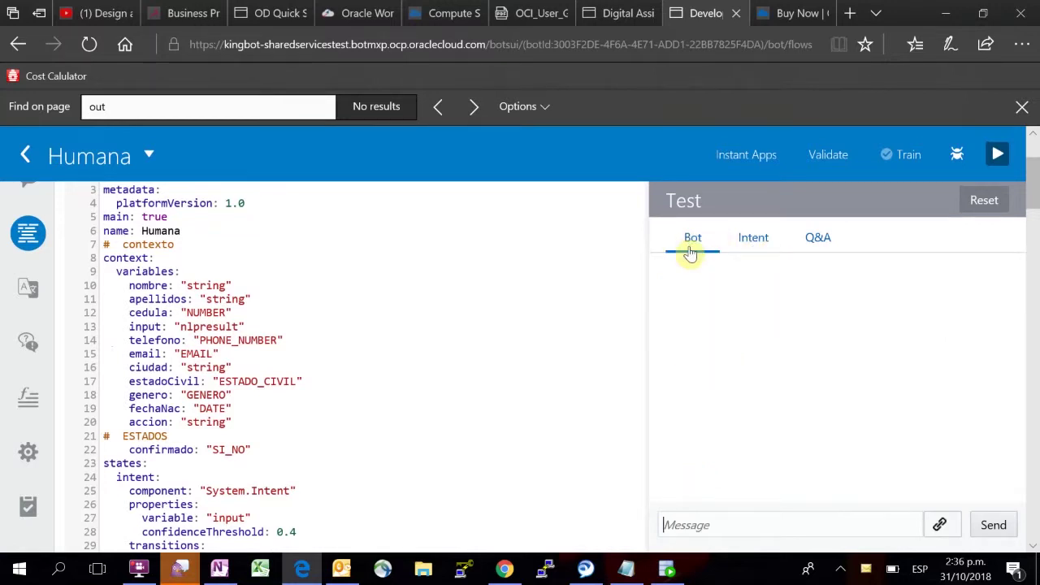
click(711, 520)
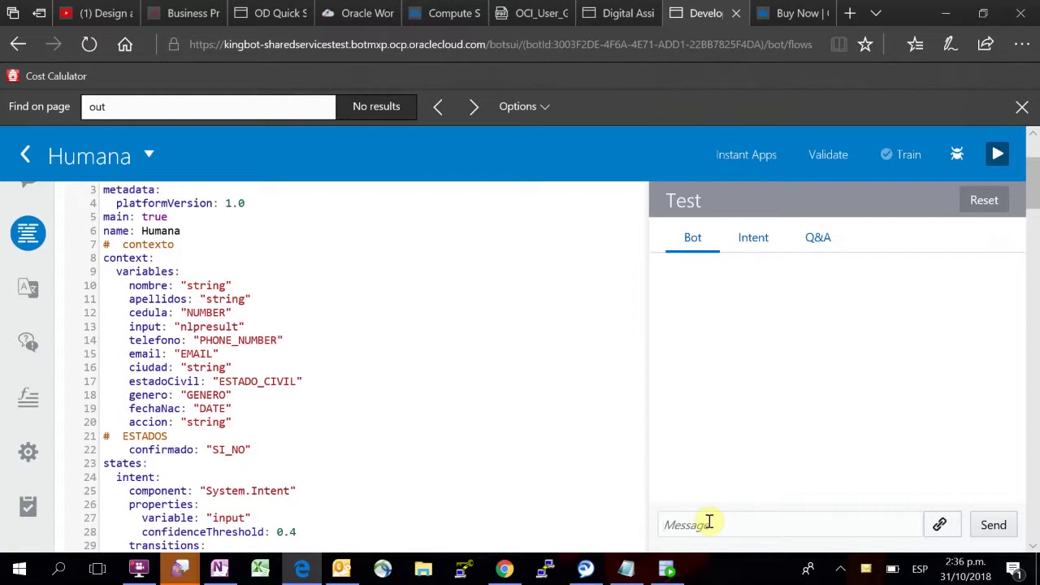
text(Hola)
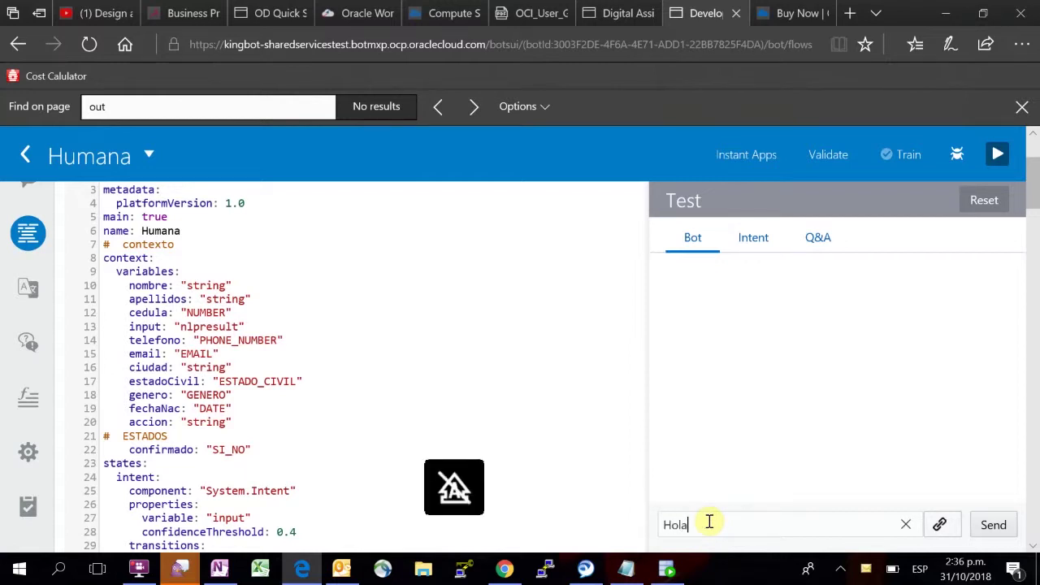
key(Return)
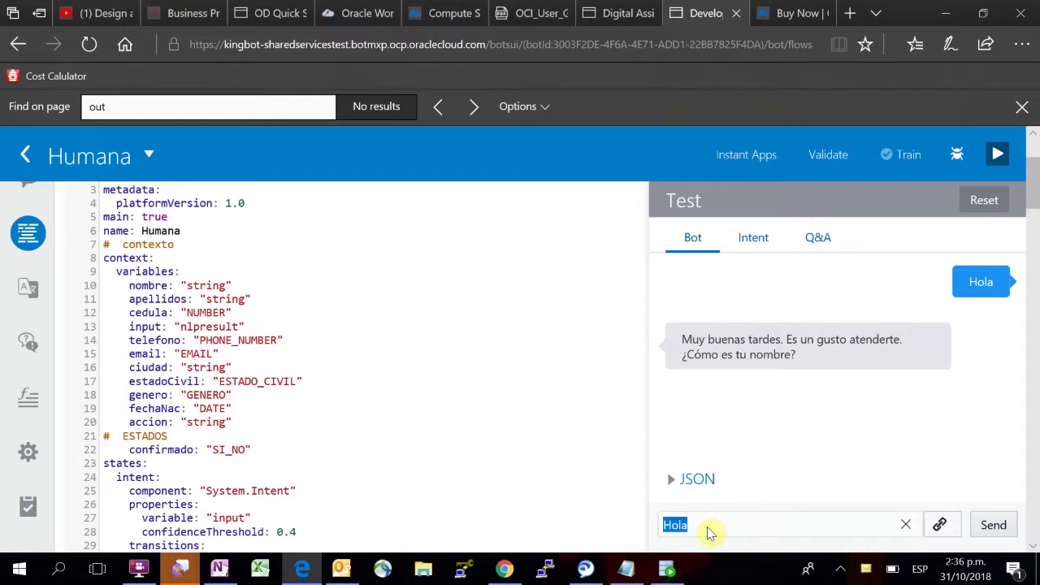
click(984, 526)
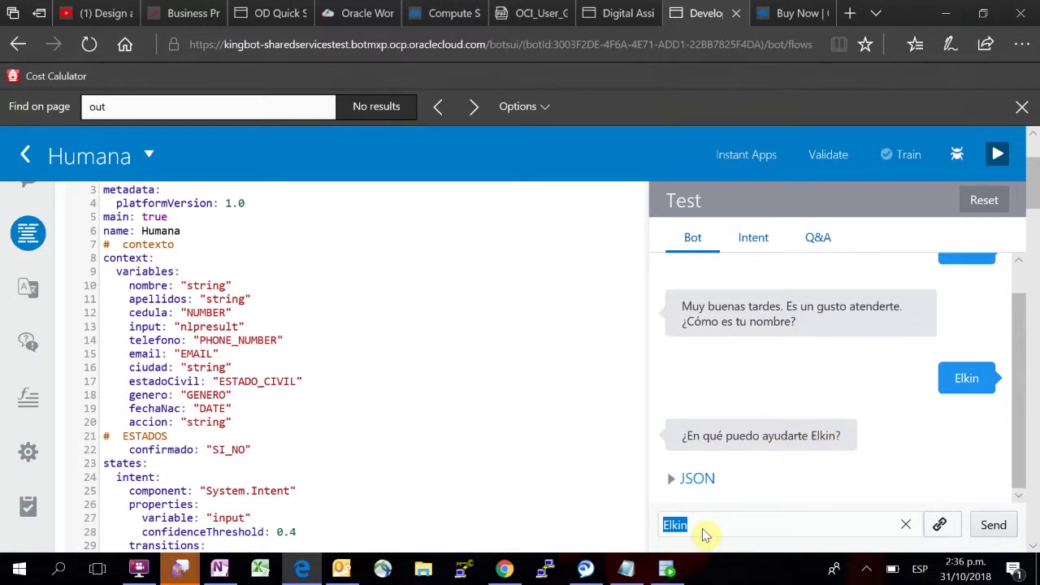
text(Qu)
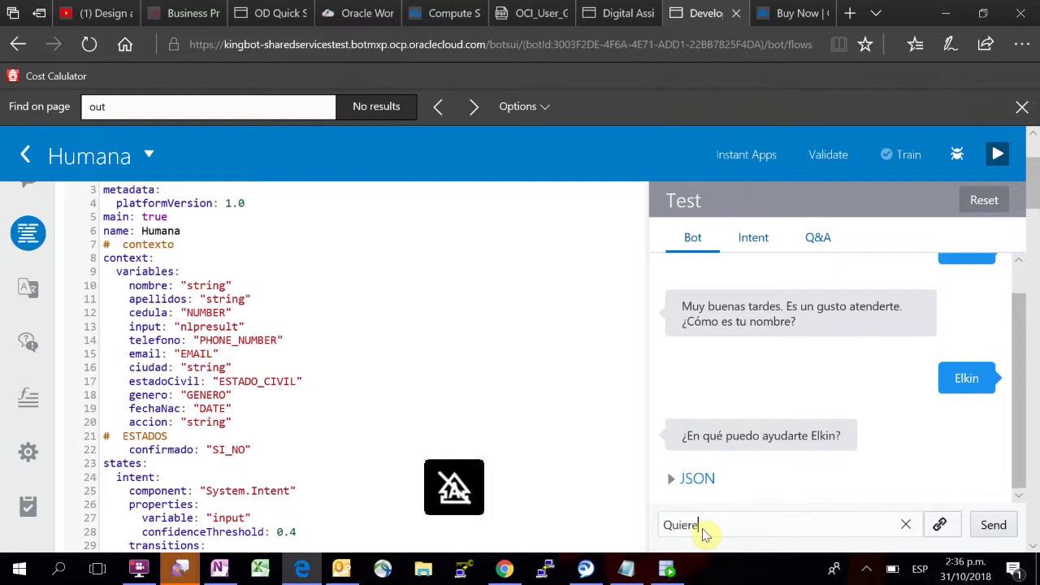
text(iero aliliarme)
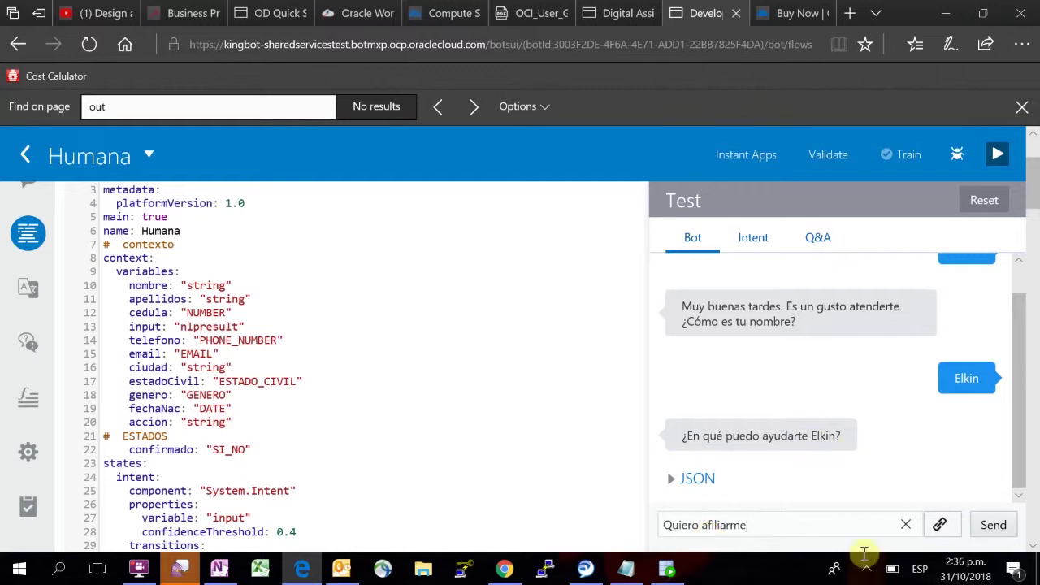
click(990, 527)
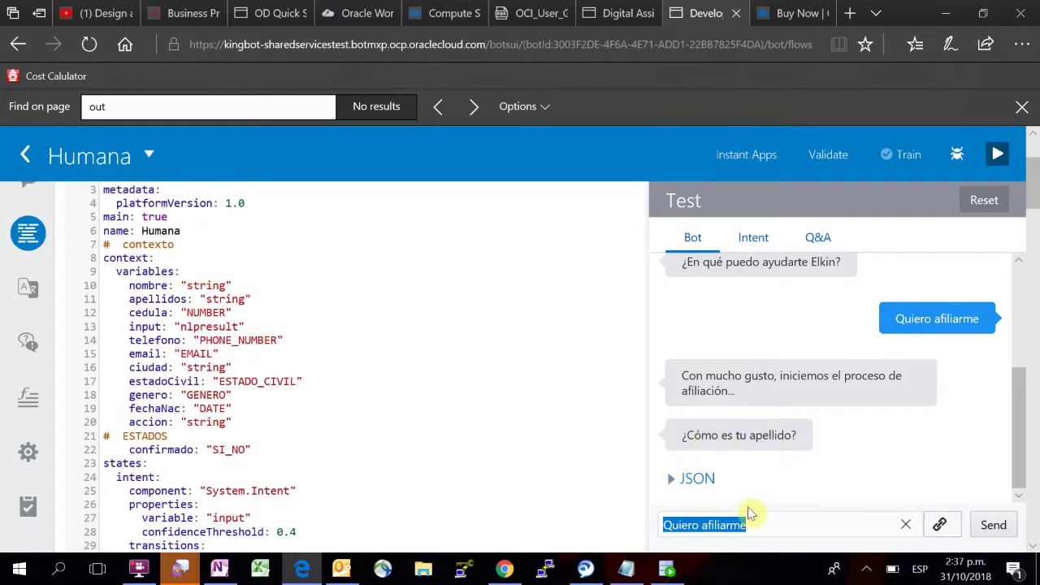
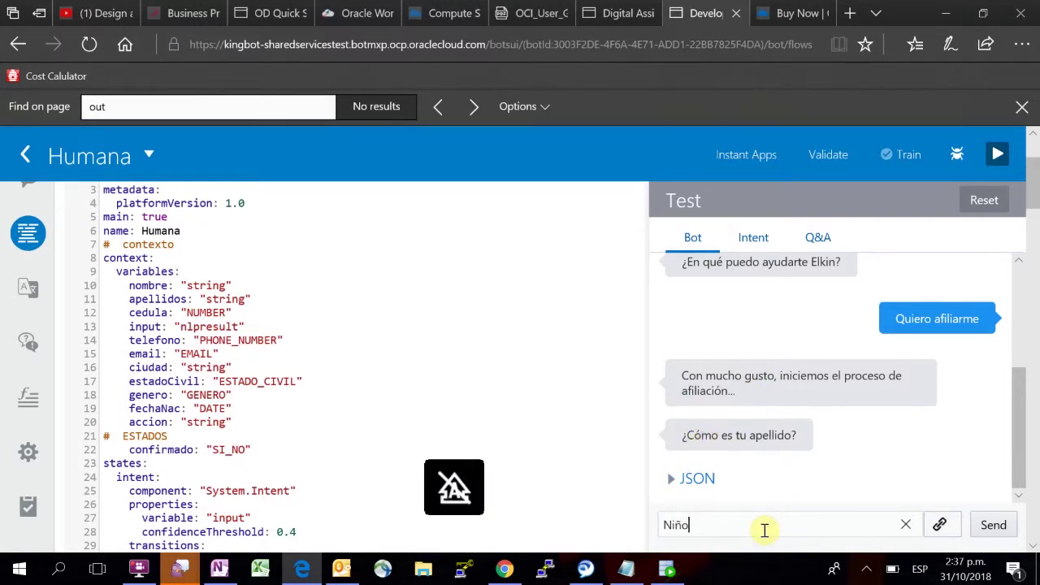
Step: Answer the bot with a surname, ID number, phone number and e-mail address
key(Return)
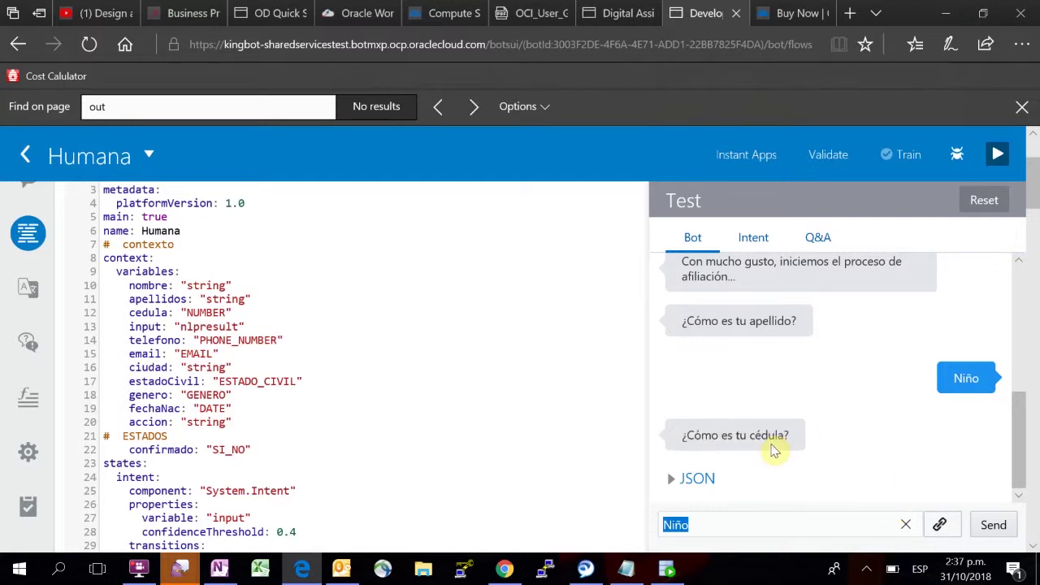
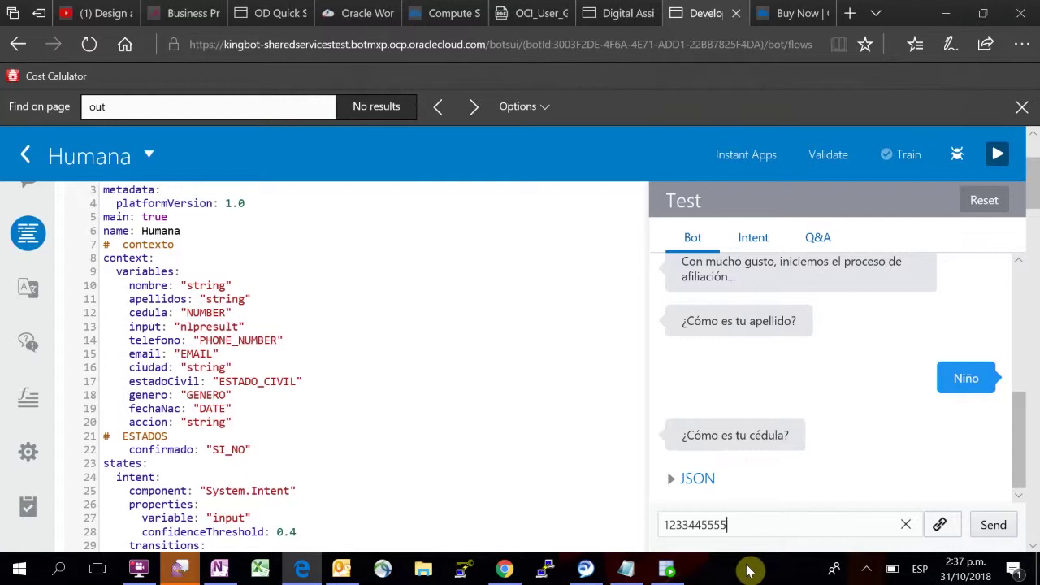
click(991, 527)
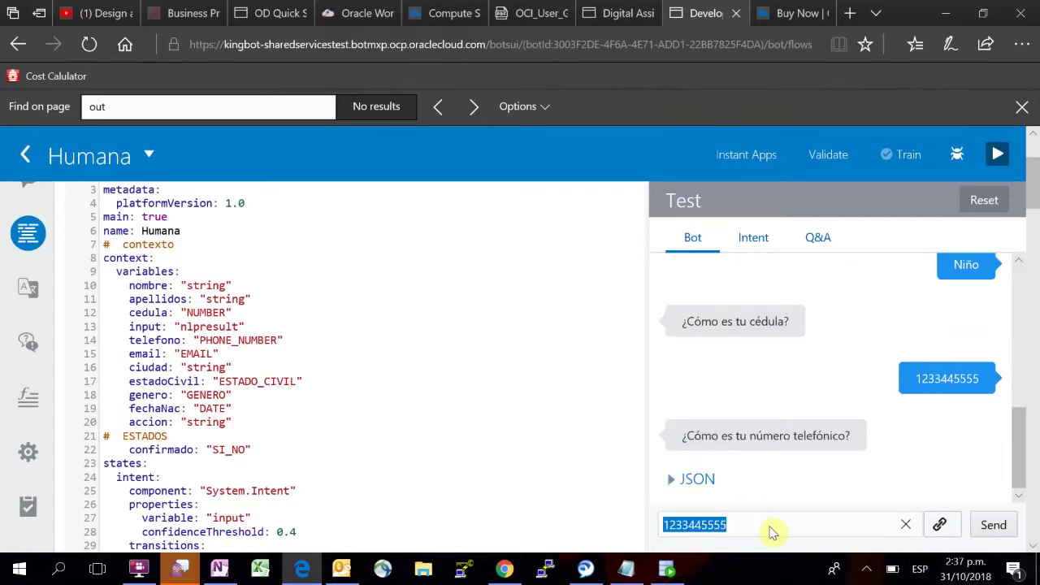
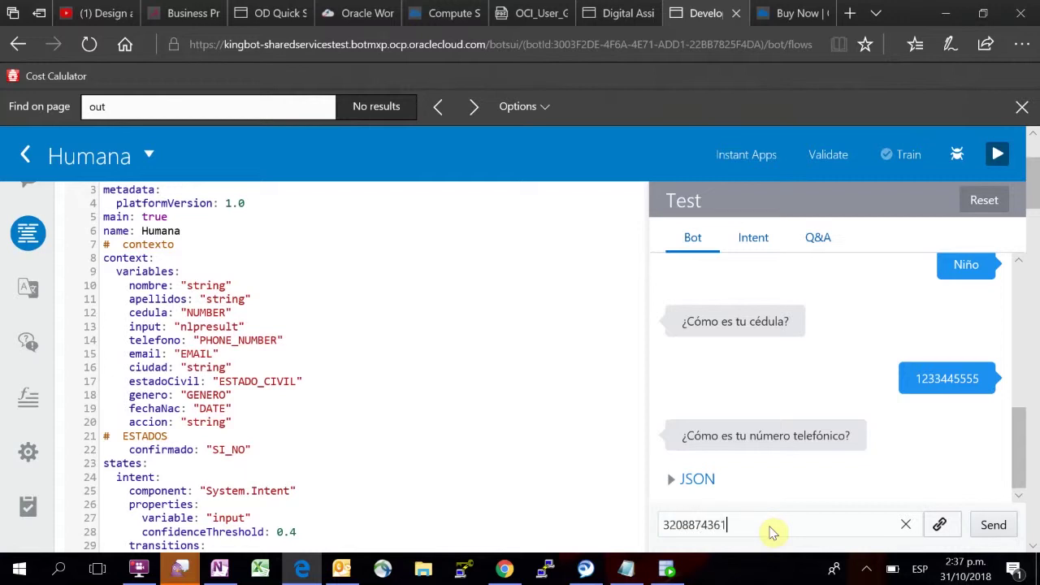
click(993, 525)
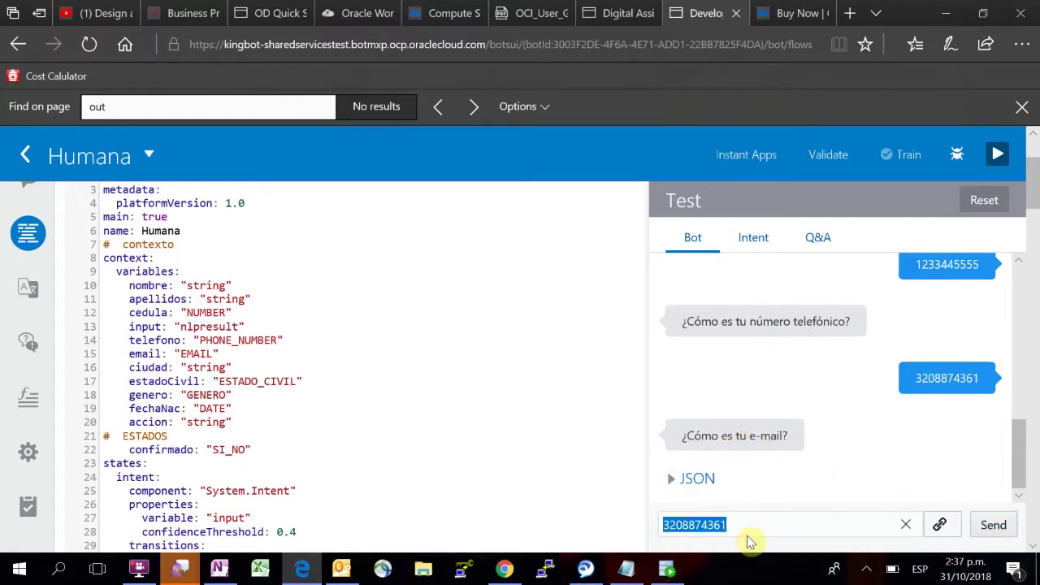
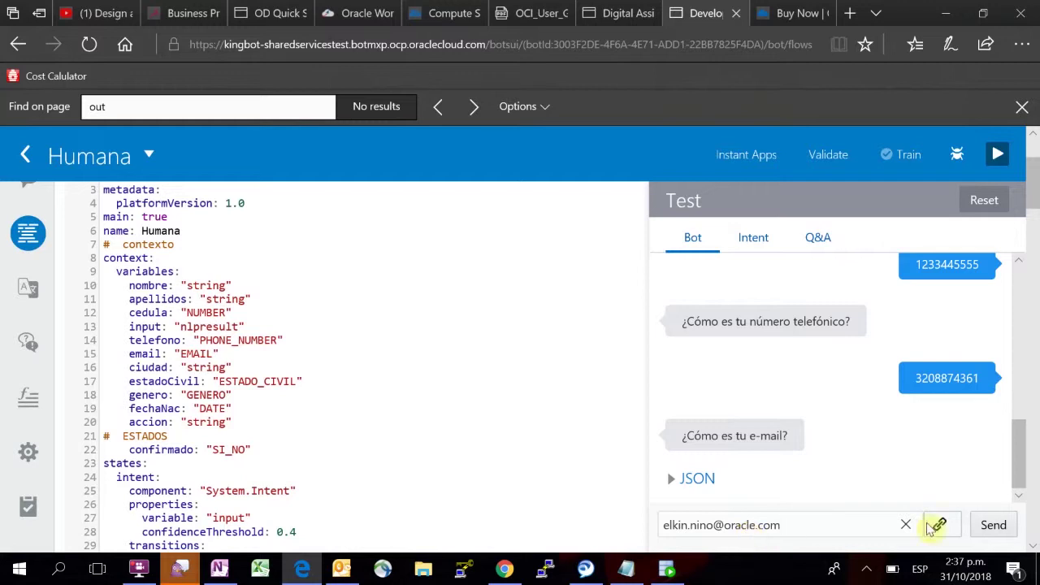
click(985, 525)
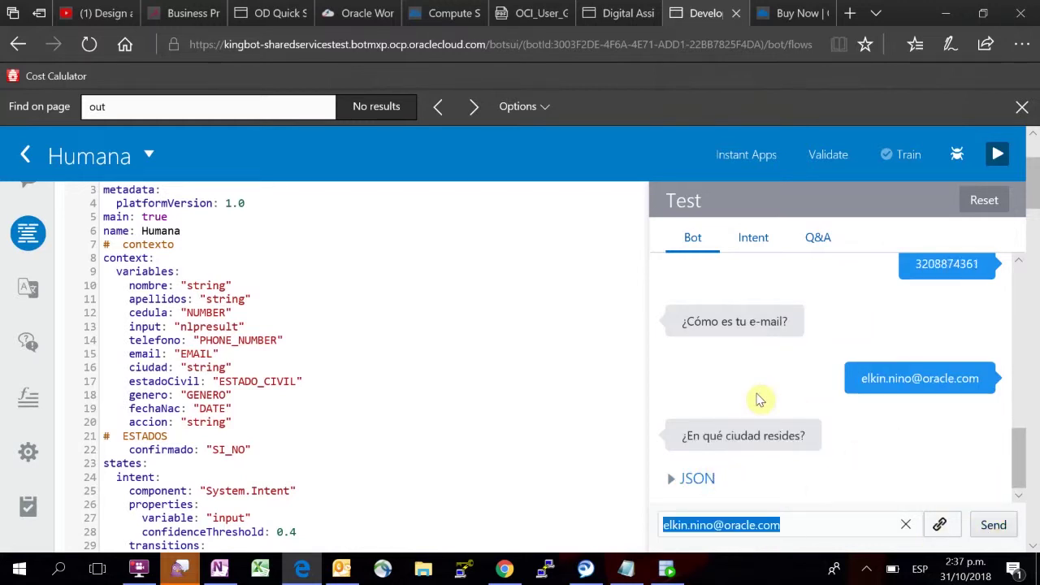
Step: Send Bogota as the city, confirm the data with Si, and pick Masculino and Casado
key(Caps_Lock)
text(Bogota)
click(991, 524)
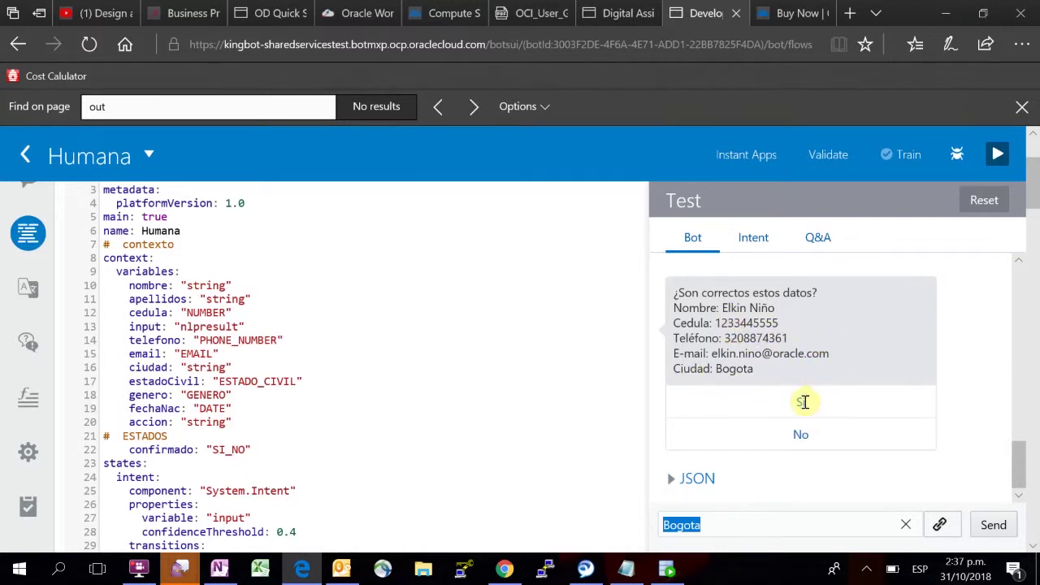
click(807, 407)
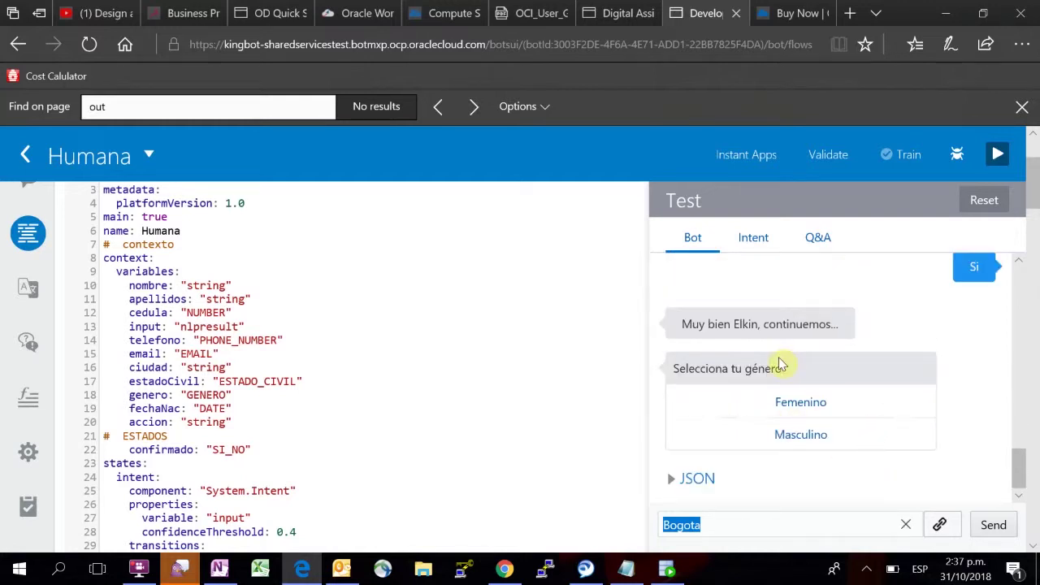
click(795, 437)
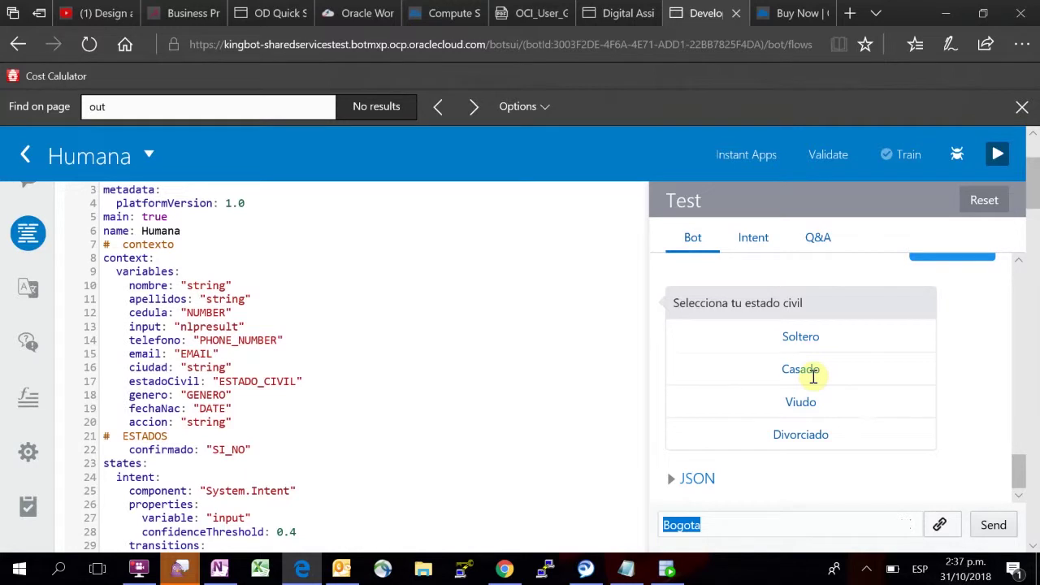
click(813, 376)
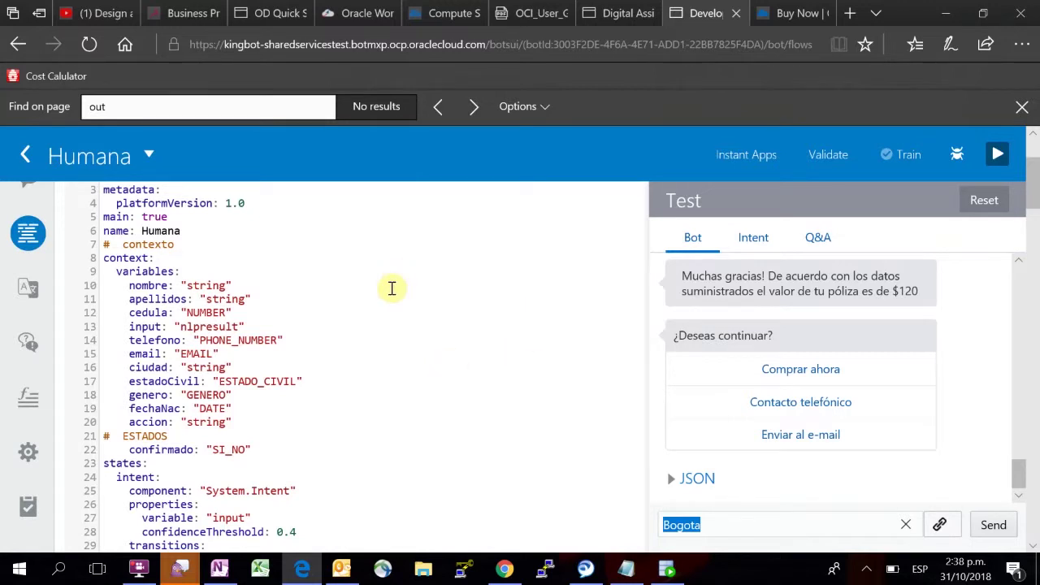
scroll(281, 325, up, 2)
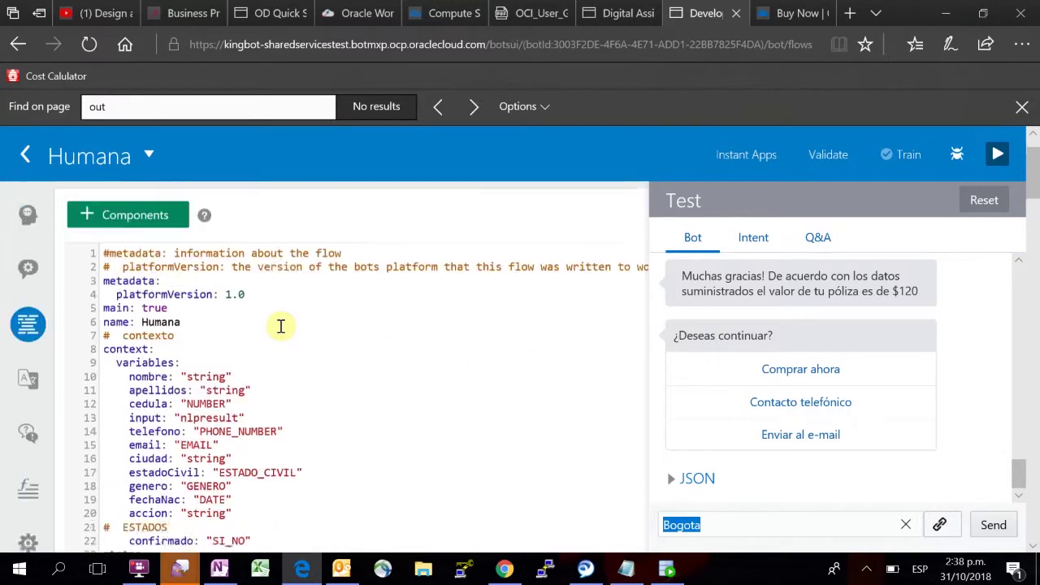
scroll(281, 326, up, 1)
scroll(279, 325, down, 3)
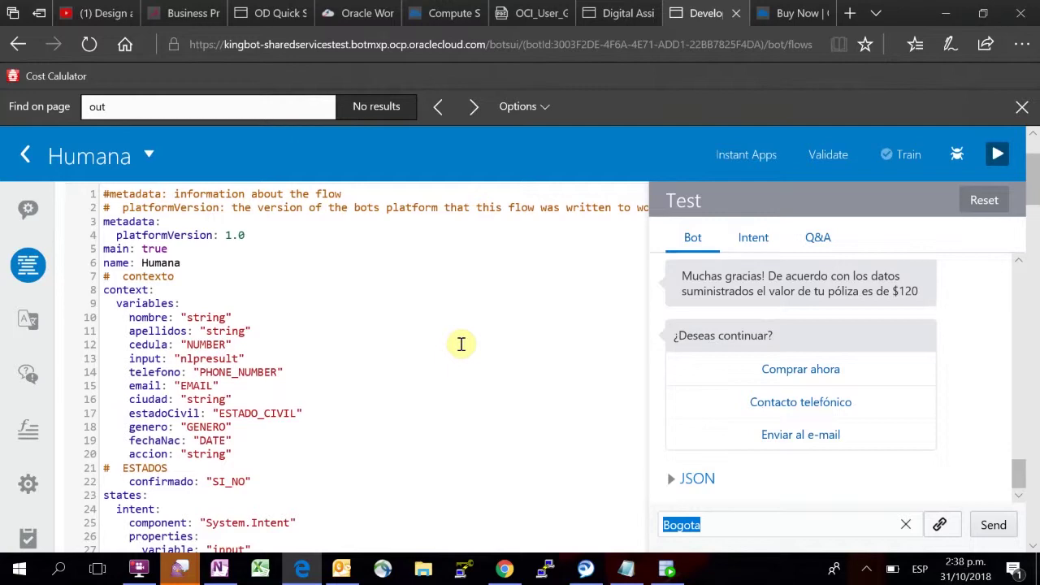
scroll(208, 370, down, 3)
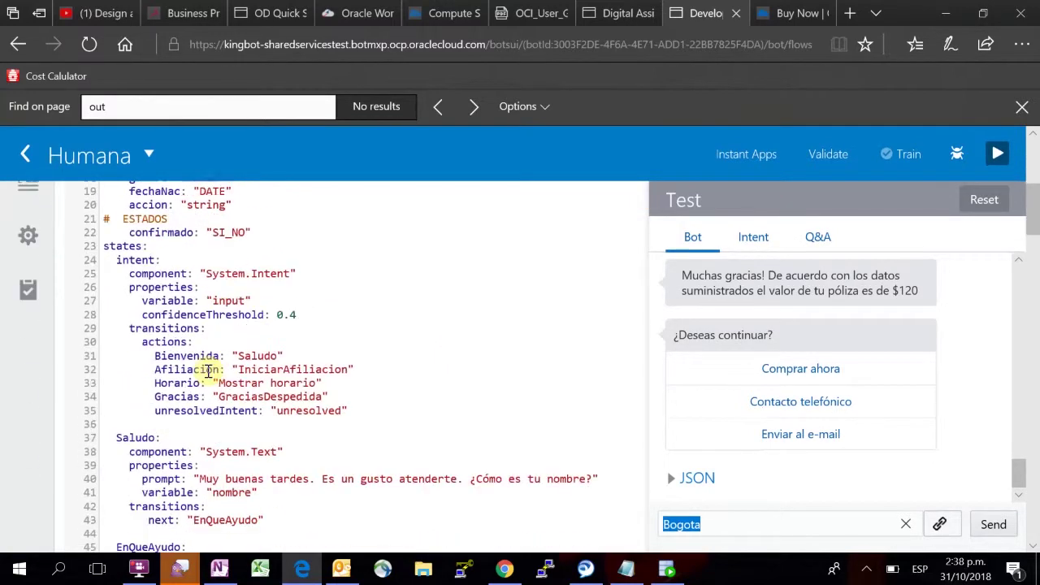
scroll(206, 373, down, 4)
scroll(268, 295, up, 4)
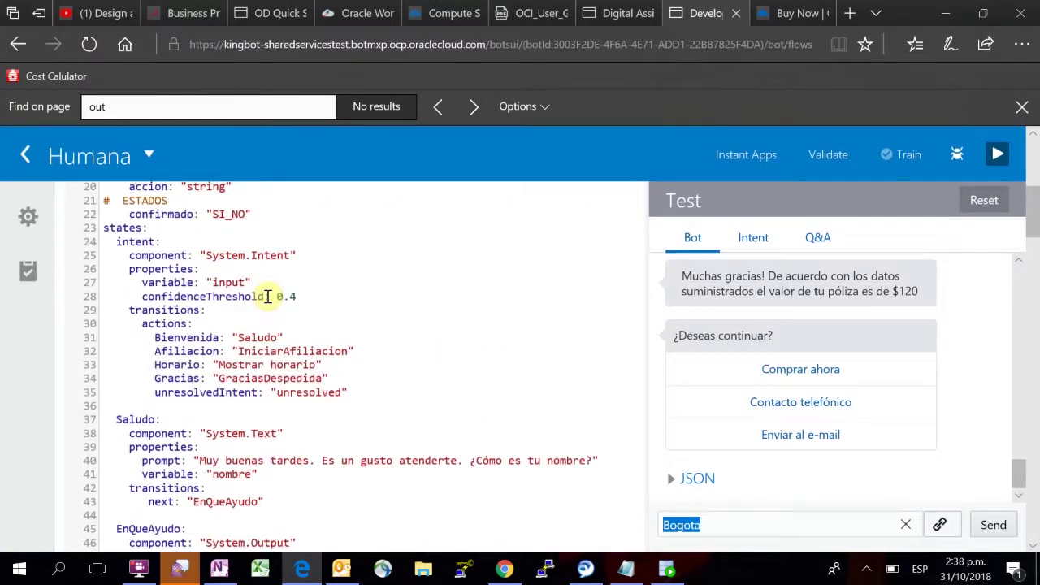
scroll(268, 296, up, 5)
scroll(187, 297, down, 2)
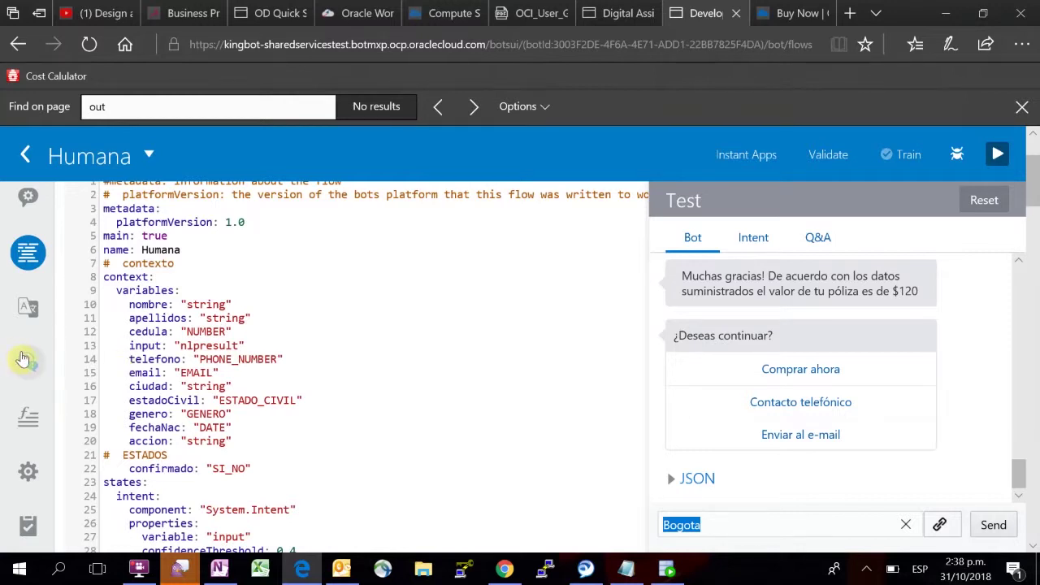
scroll(24, 366, down, 1)
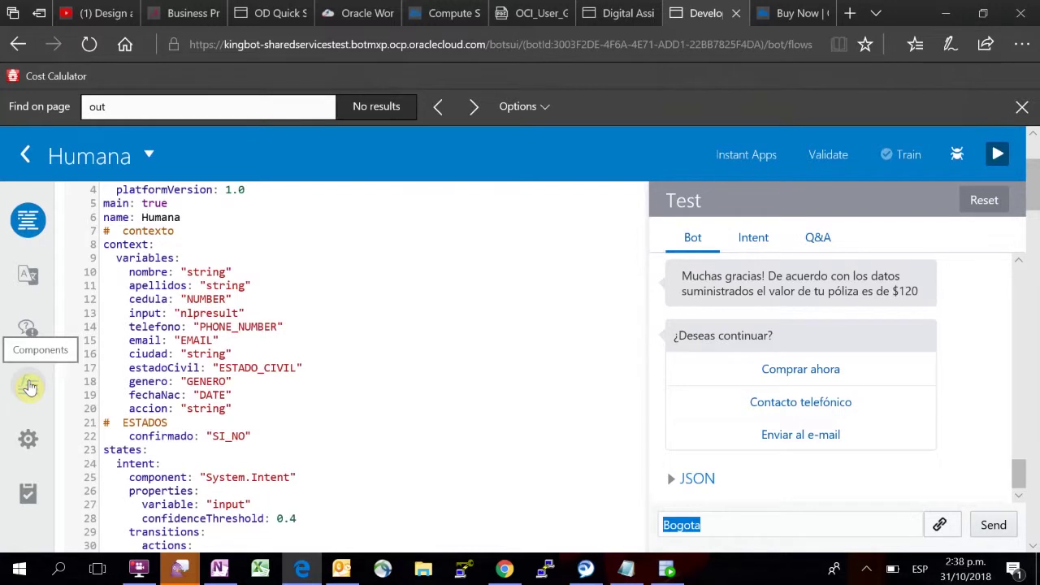
Step: Check the Humana bot's custom components (none configured), then open its Settings page
click(29, 388)
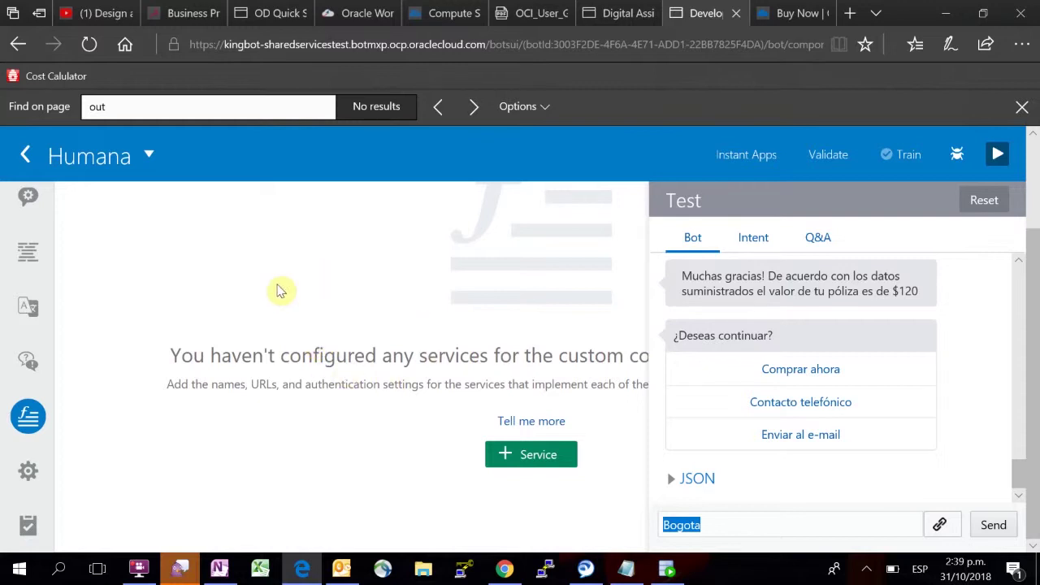
click(28, 478)
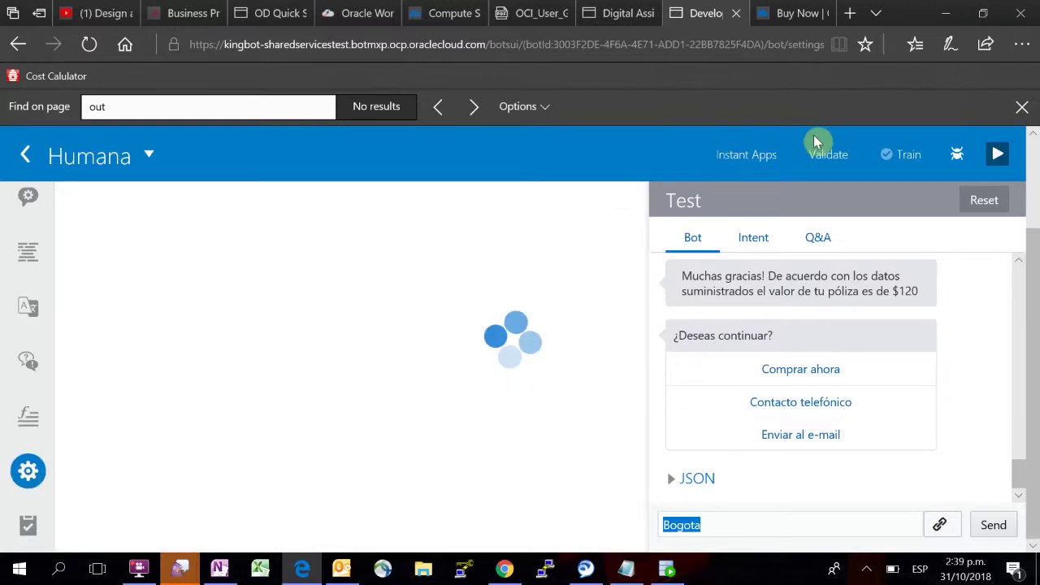
Step: Close the tester and view the Channels list with LocalWidget and System_Bot_Test
click(998, 154)
scroll(606, 228, up, 3)
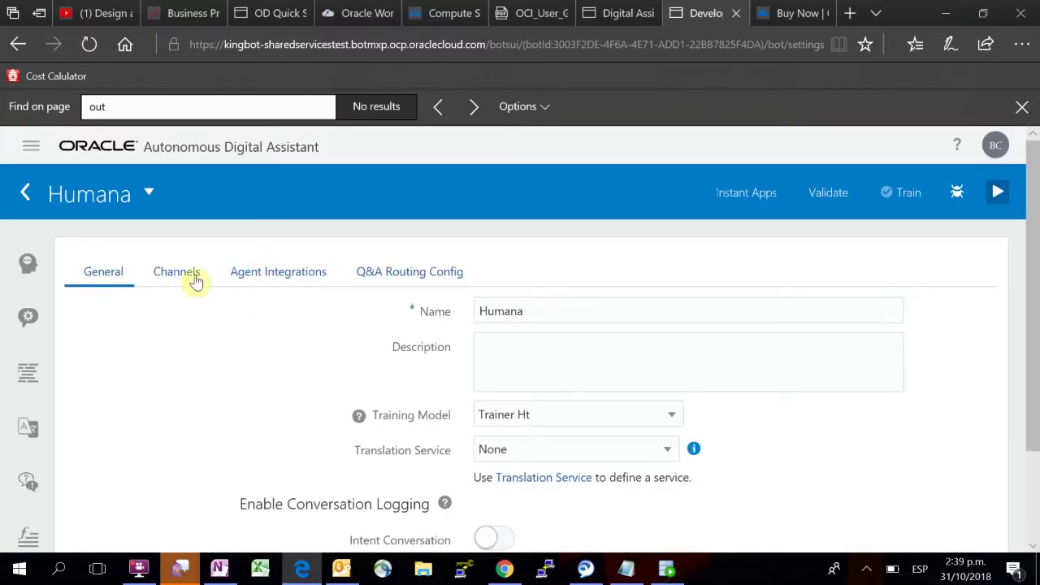
click(178, 277)
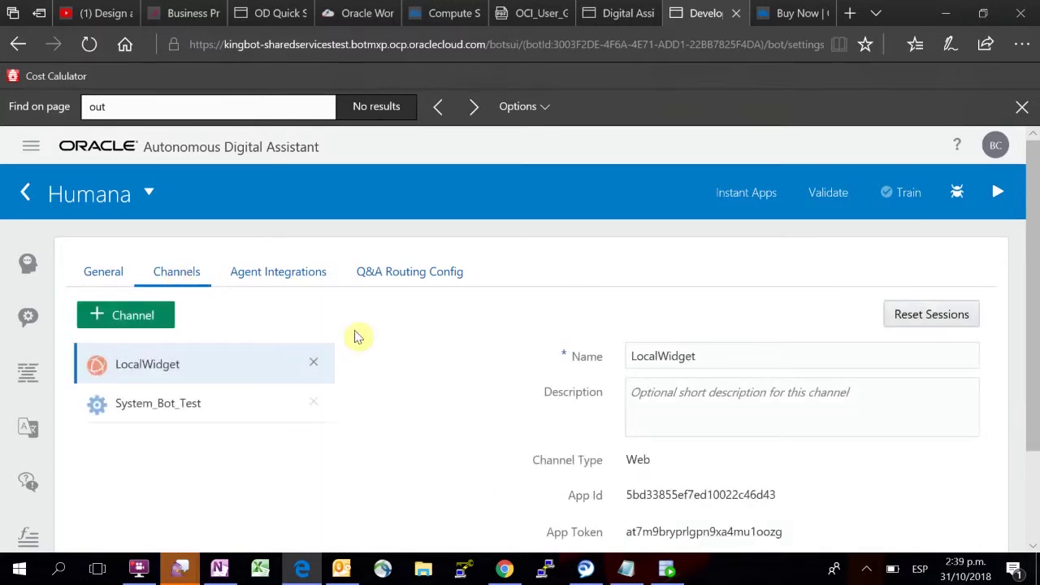
scroll(463, 355, down, 1)
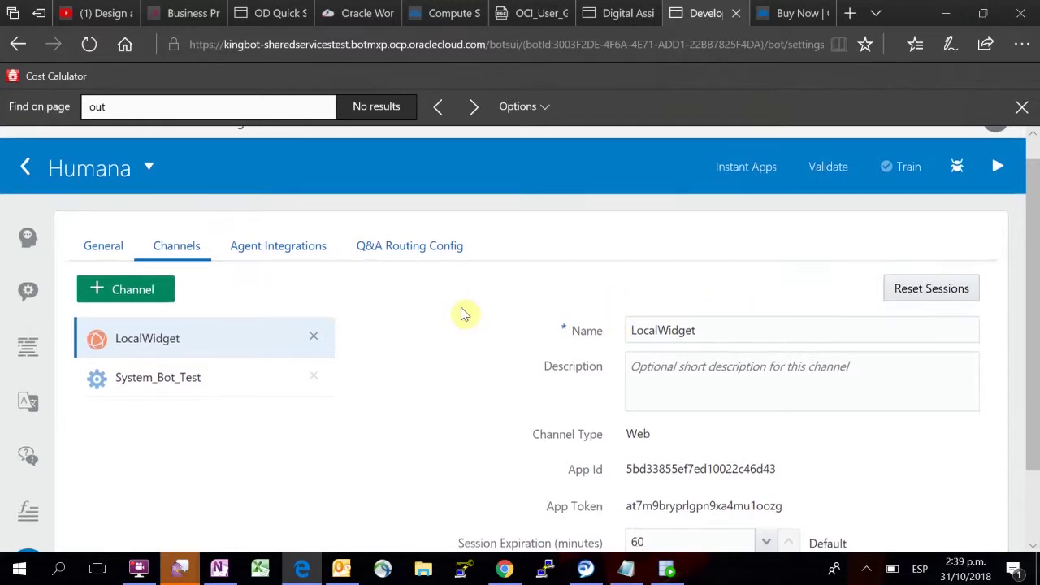
scroll(439, 309, down, 2)
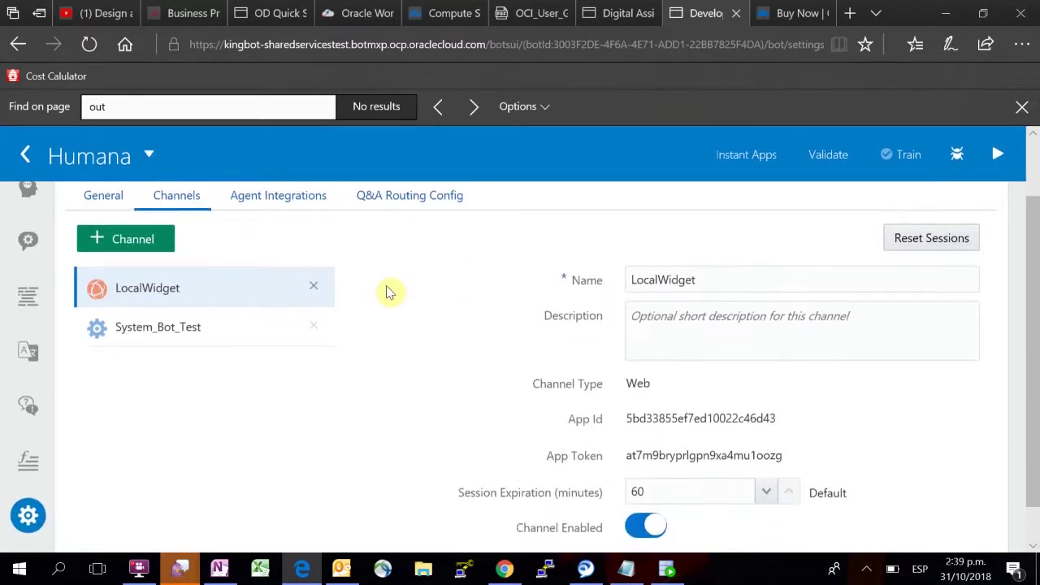
click(151, 241)
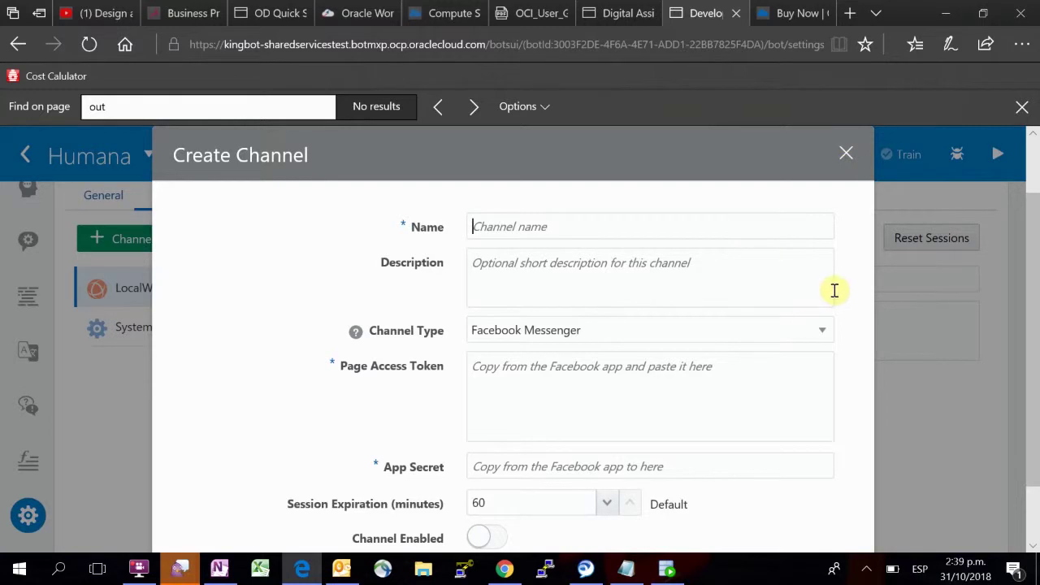
scroll(832, 290, down, 1)
scroll(831, 290, up, 2)
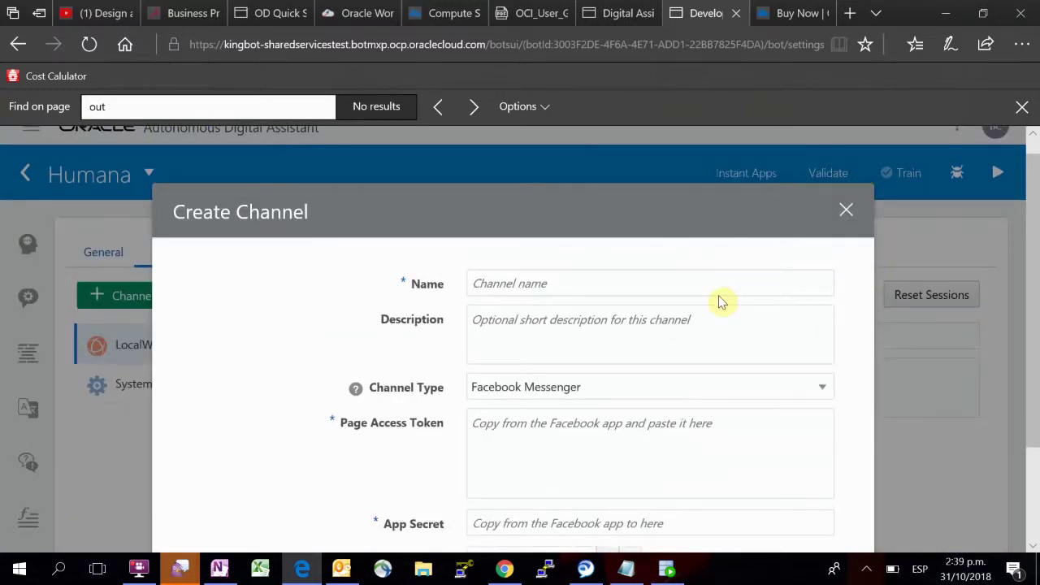
scroll(638, 380, down, 1)
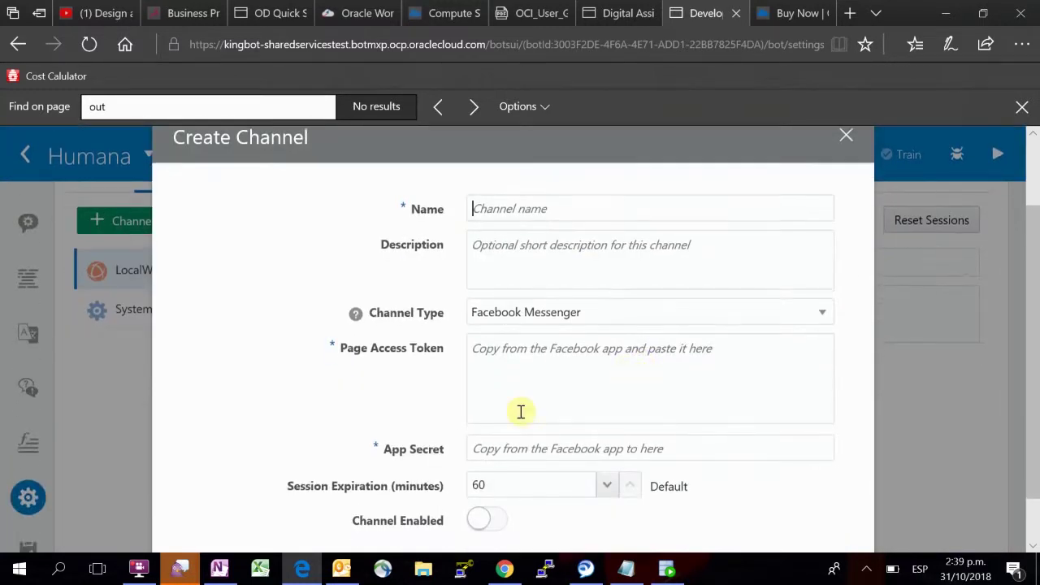
scroll(615, 407, down, 1)
scroll(685, 413, up, 2)
scroll(821, 308, up, 1)
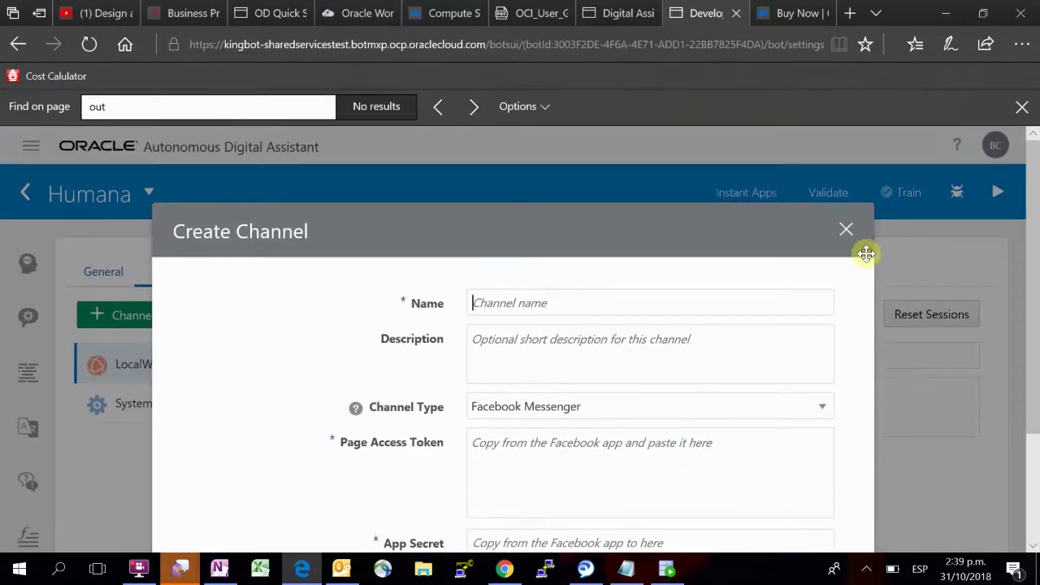
click(848, 237)
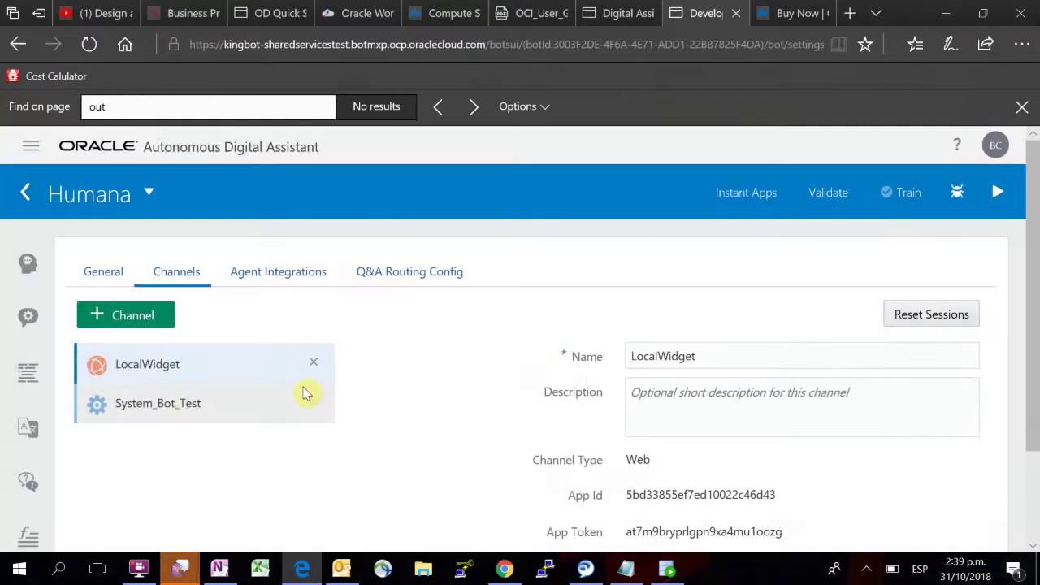
scroll(21, 479, down, 1)
scroll(21, 480, down, 1)
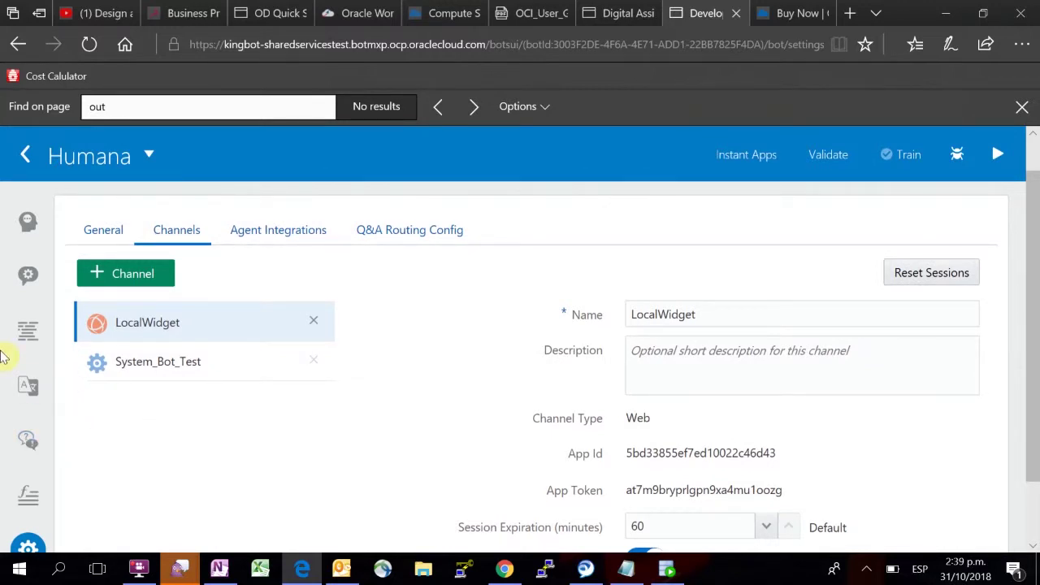
scroll(21, 438, down, 3)
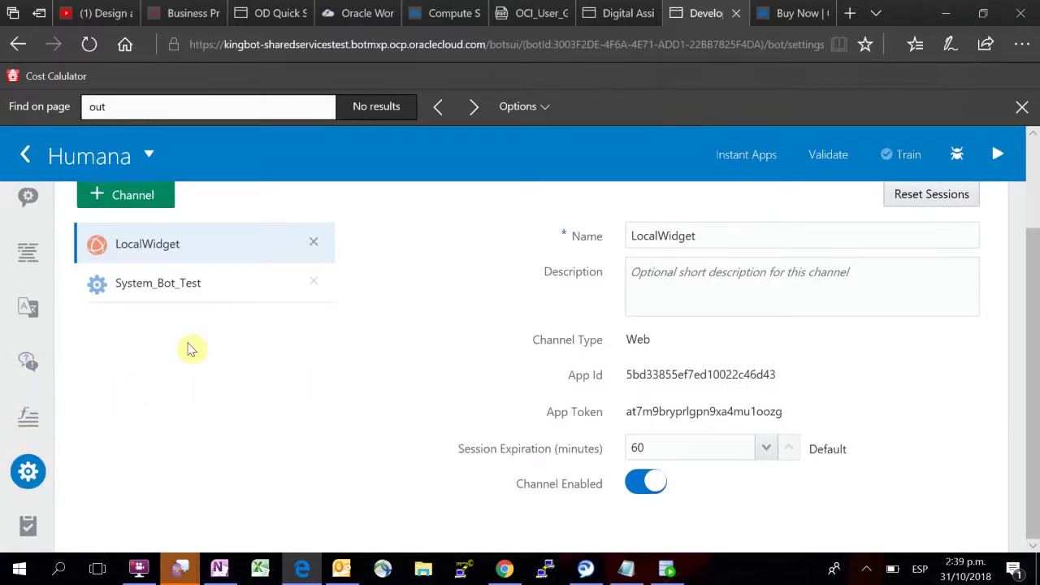
scroll(189, 349, up, 3)
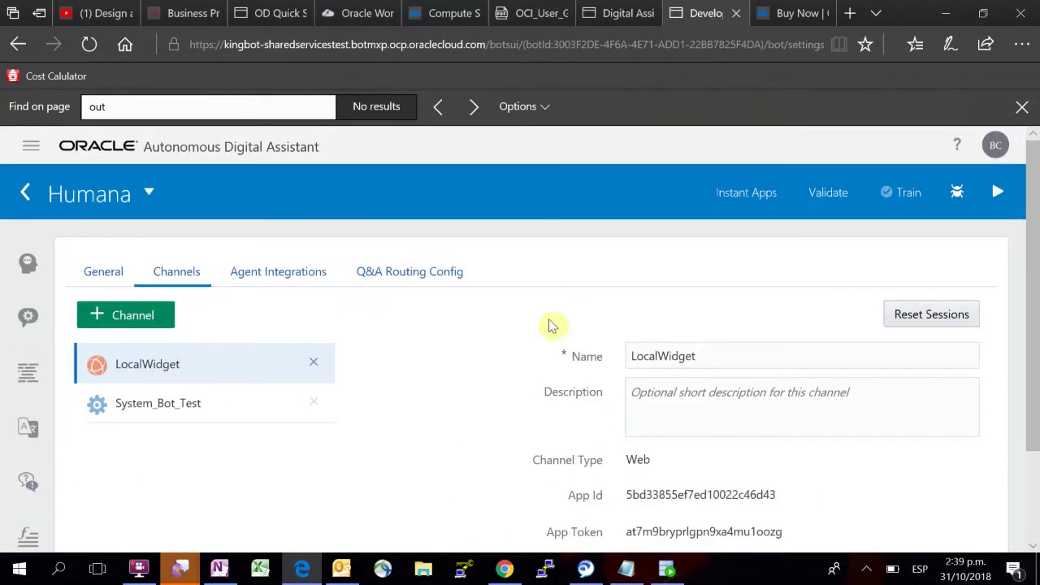